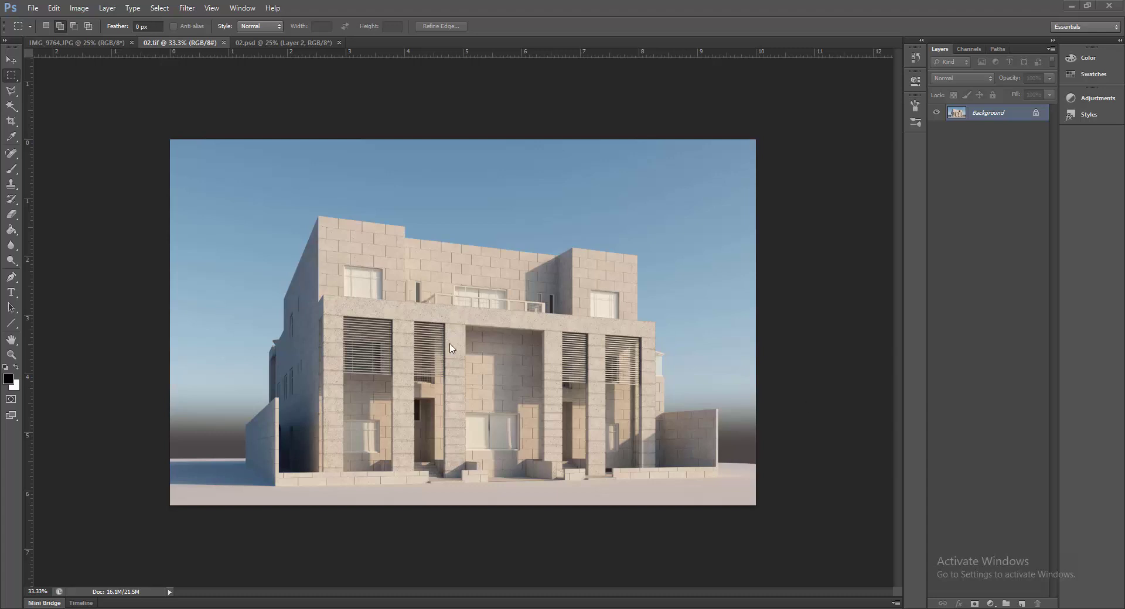
Fit the entire 02.tif building render on screen with Ctrl+0.
key("ctrl+0")
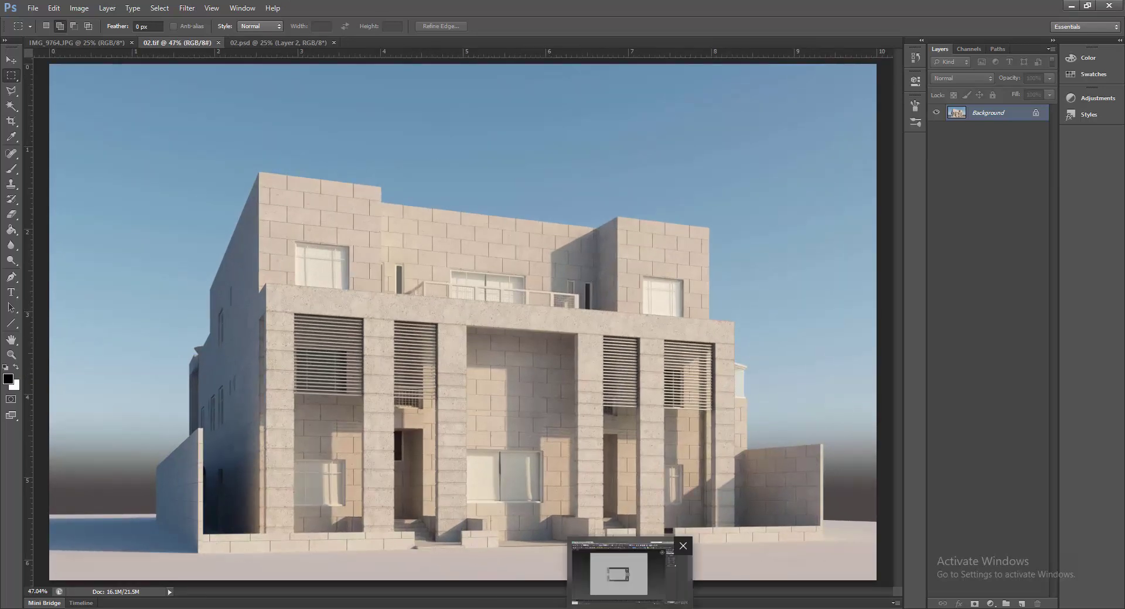
left_click(618, 571)
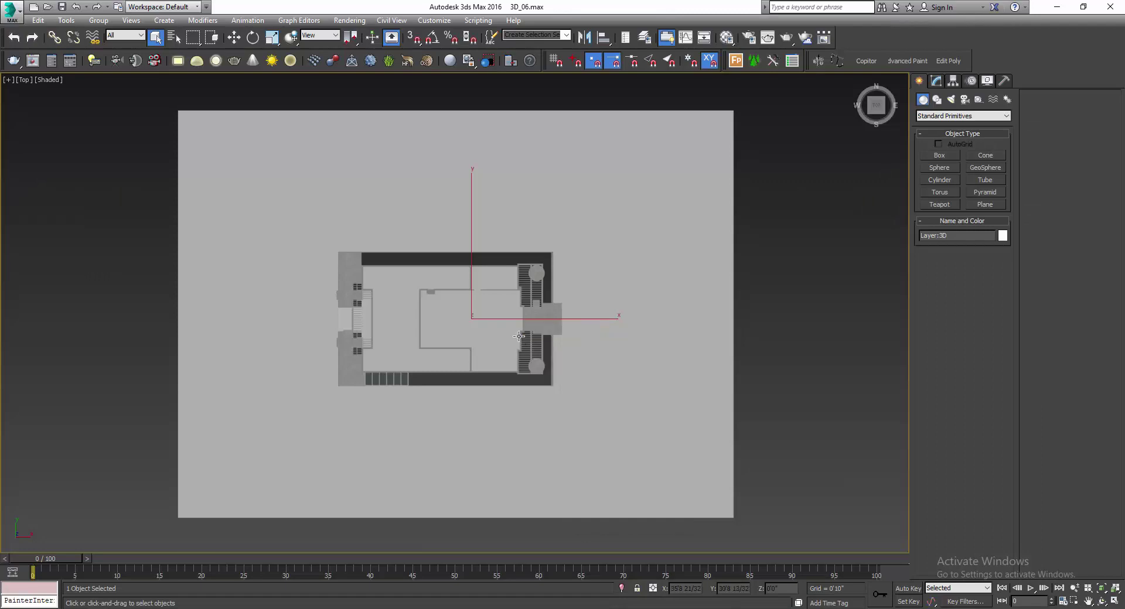
scroll(519, 336, "up", 2)
scroll(518, 335, "up", 2)
left_click_drag(518, 336, 616, 195)
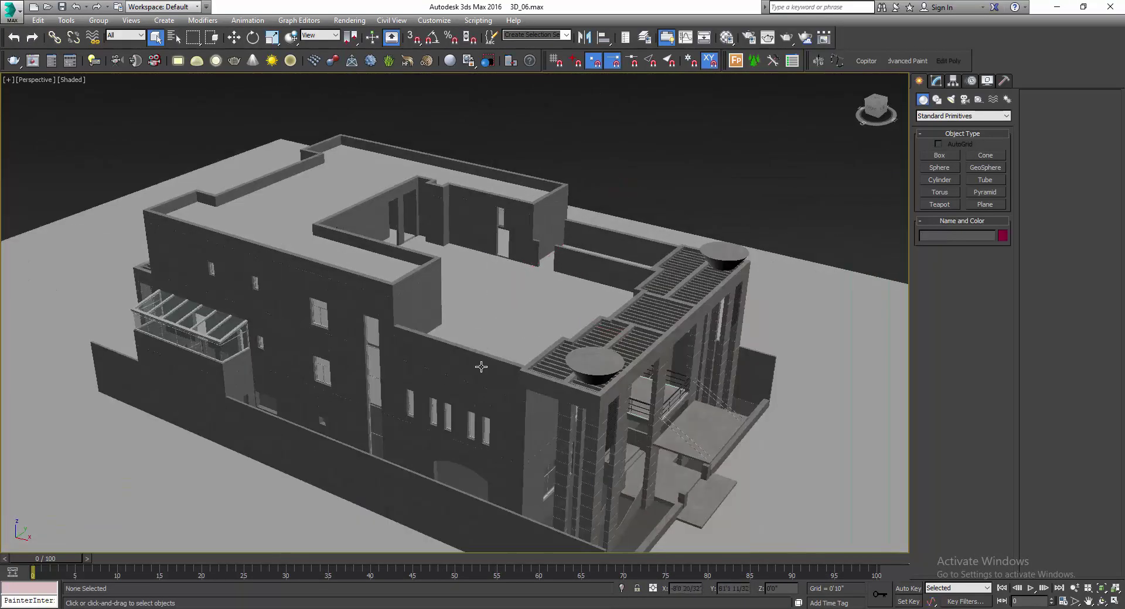
mouse_move(477, 364)
left_mouse_down()
mouse_move(438, 362)
mouse_move(567, 381)
left_mouse_up()
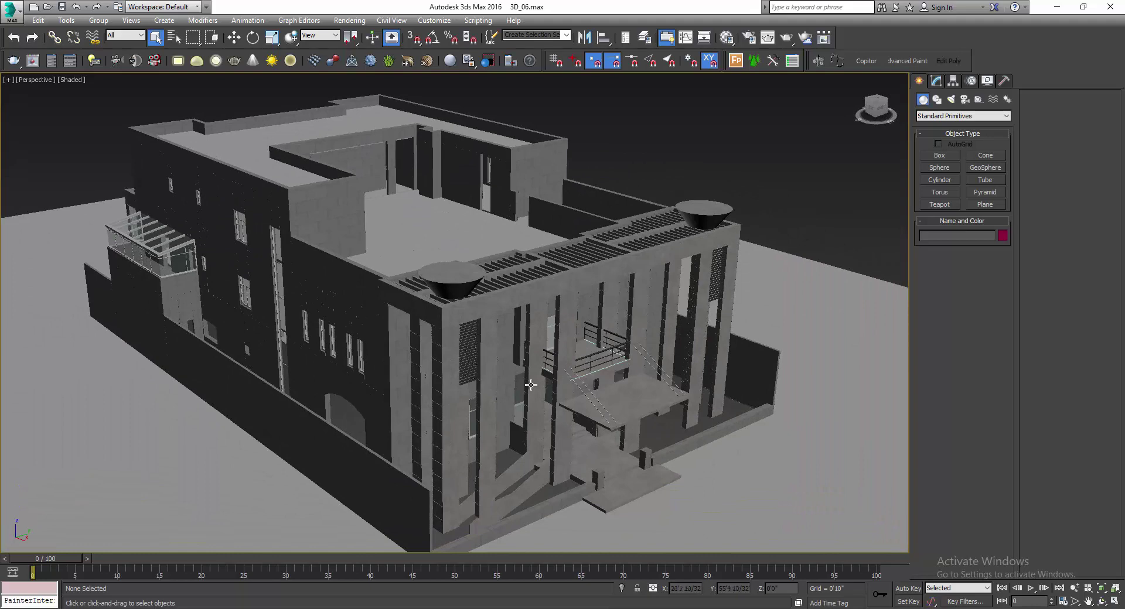
scroll(489, 343, "up", 3)
scroll(493, 355, "up", 2)
scroll(493, 354, "up", 2)
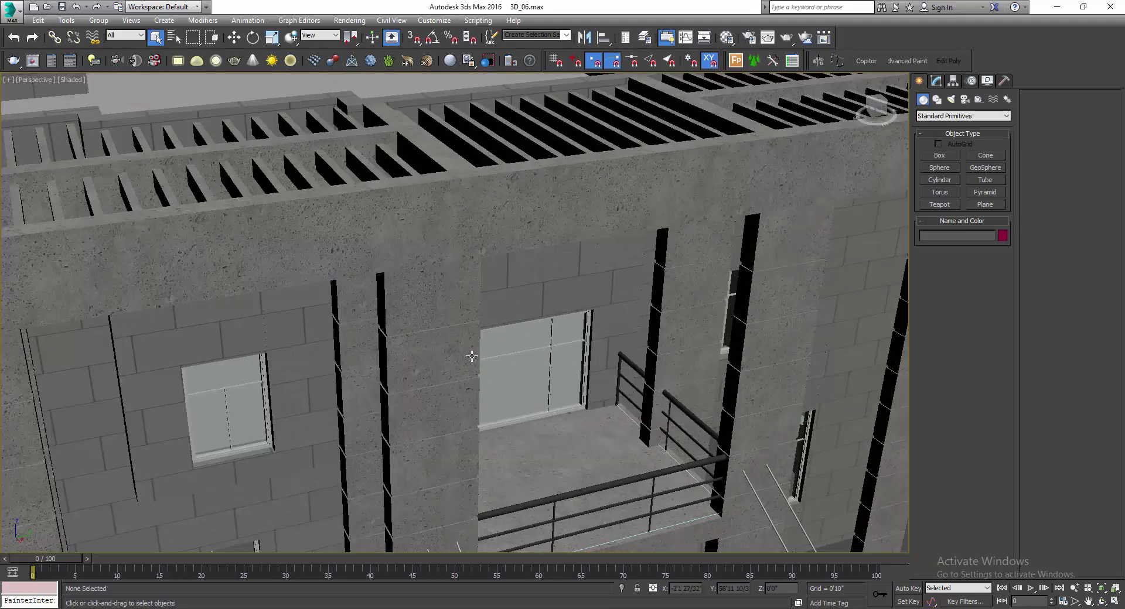
scroll(494, 355, "down", 5)
key("t")
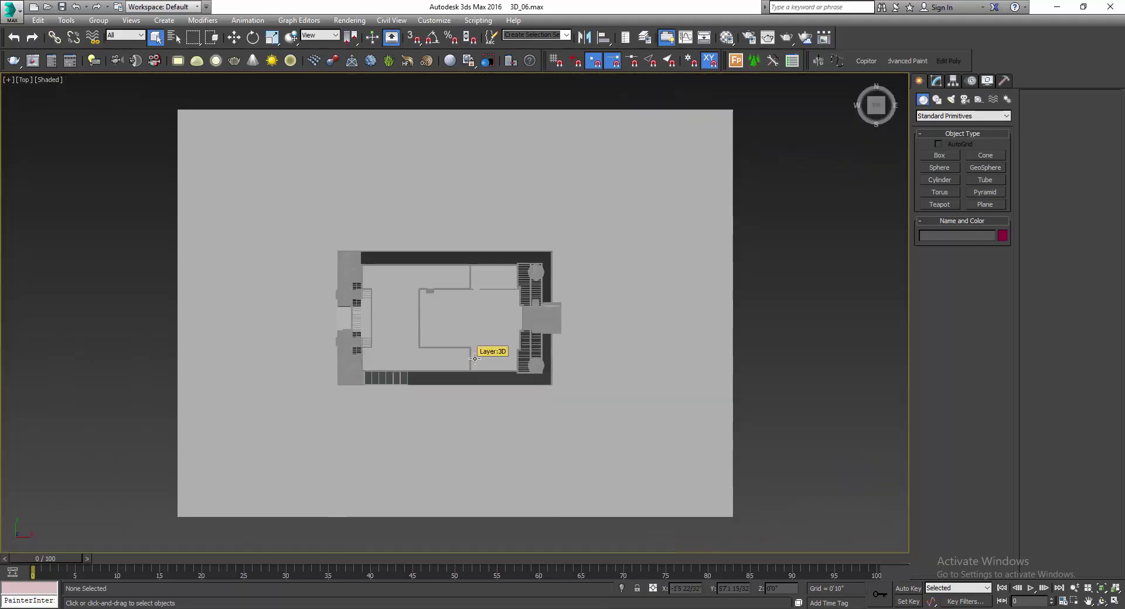
mouse_move(475, 358)
left_mouse_down()
mouse_move(542, 293)
mouse_move(565, 340)
left_mouse_up()
scroll(542, 293, "down", 3)
scroll(542, 293, "down", 4)
scroll(565, 340, "up", 4)
scroll(514, 399, "down", 2)
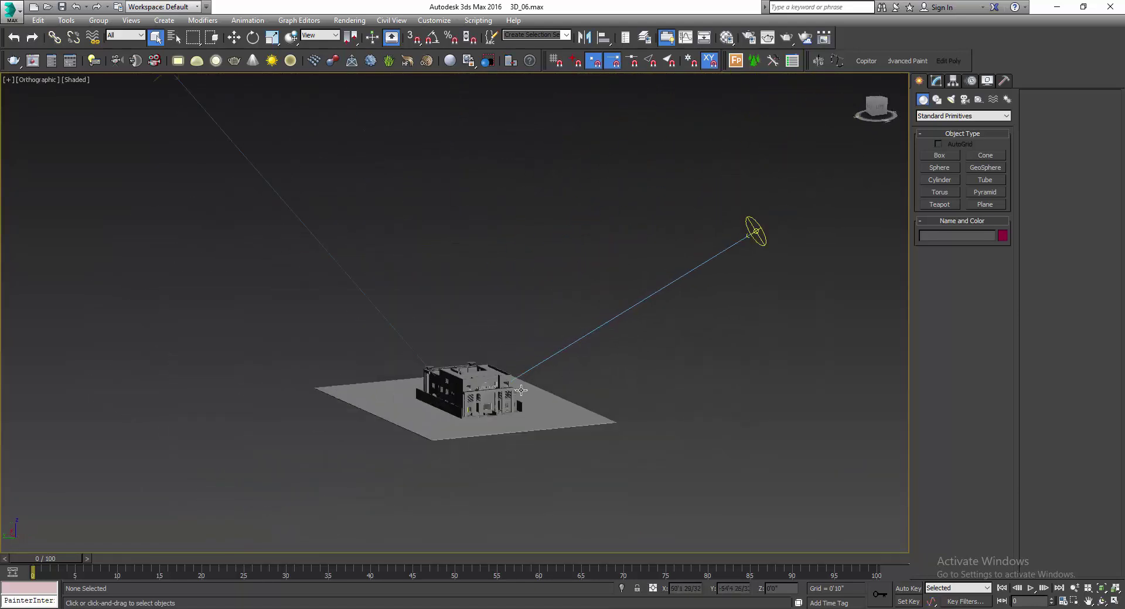
mouse_move(515, 399)
left_mouse_down()
mouse_move(515, 441)
mouse_move(404, 372)
left_mouse_up()
scroll(442, 435, "up", 4)
scroll(442, 435, "down", 1)
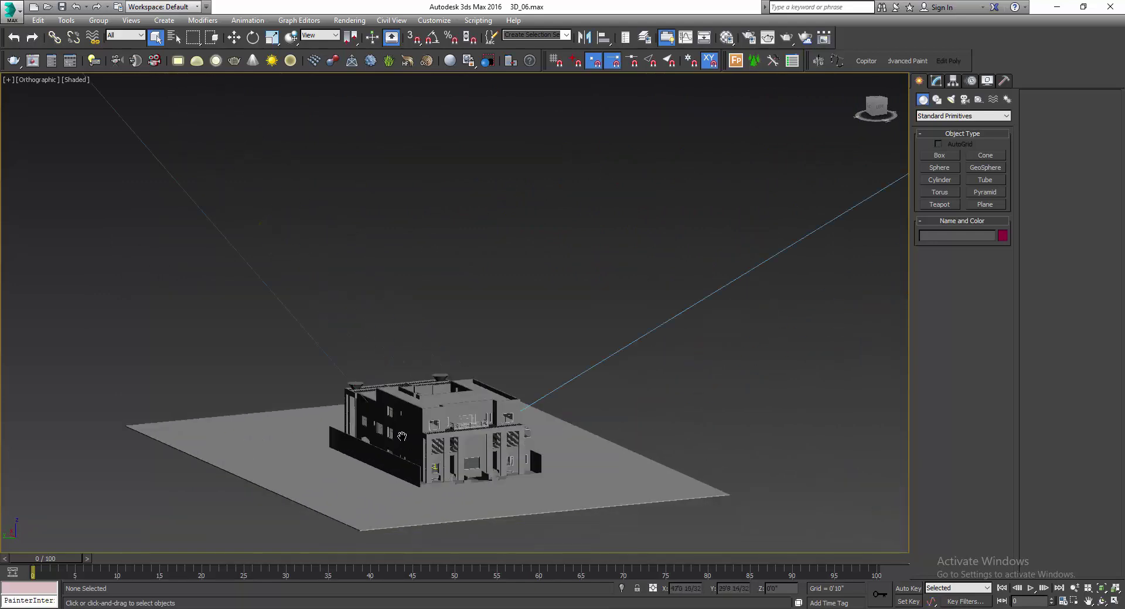
scroll(442, 435, "up", 4)
scroll(442, 435, "up", 2)
scroll(437, 431, "down", 2)
scroll(430, 427, "down", 5)
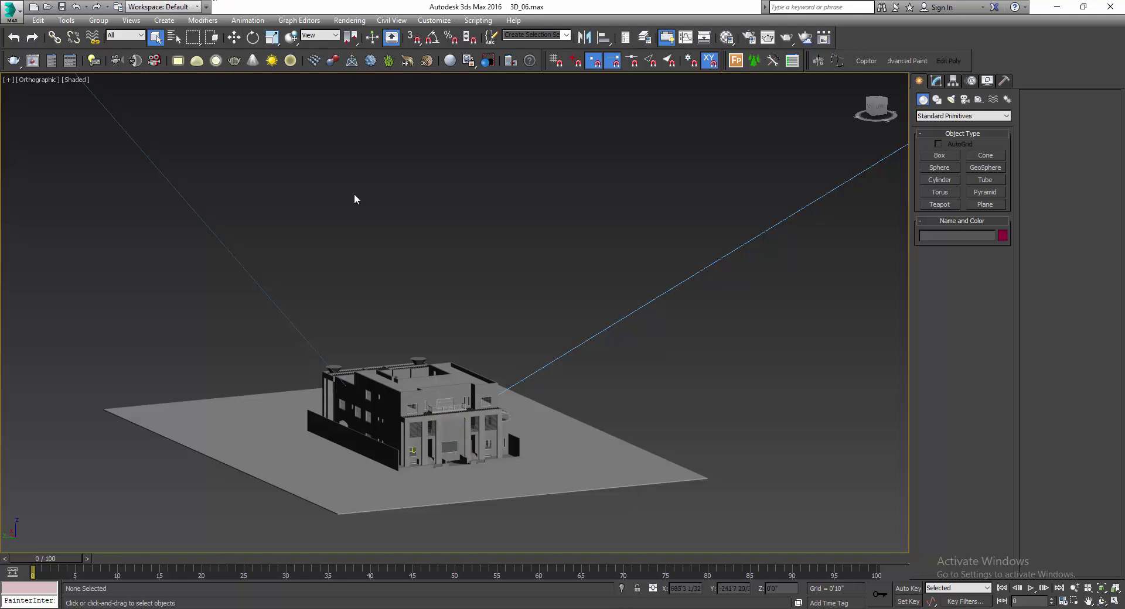
mouse_move(525, 606)
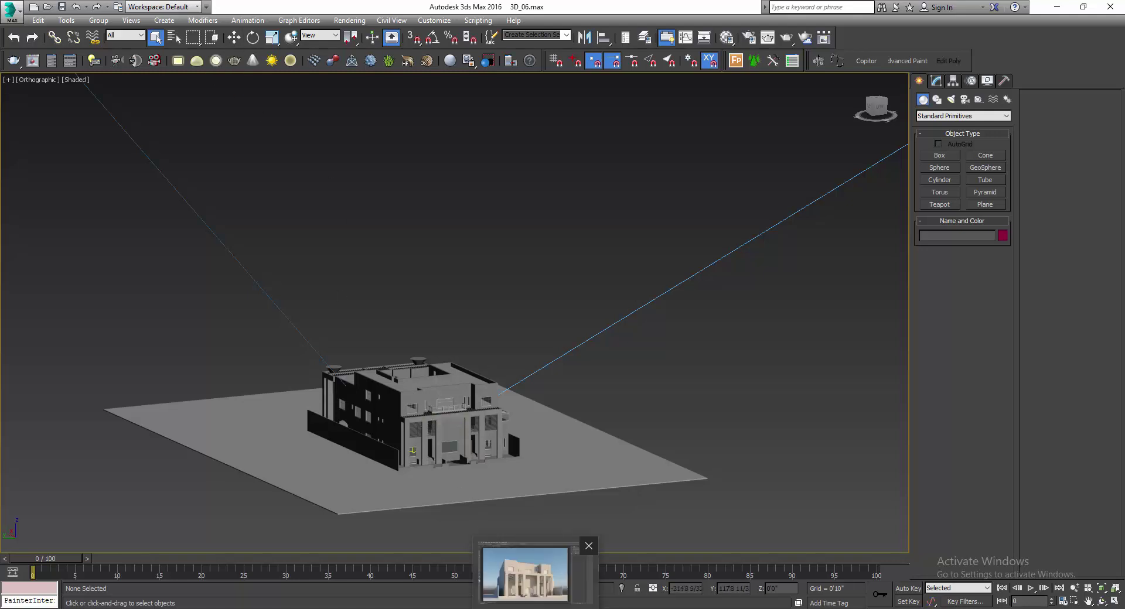
left_click(524, 574)
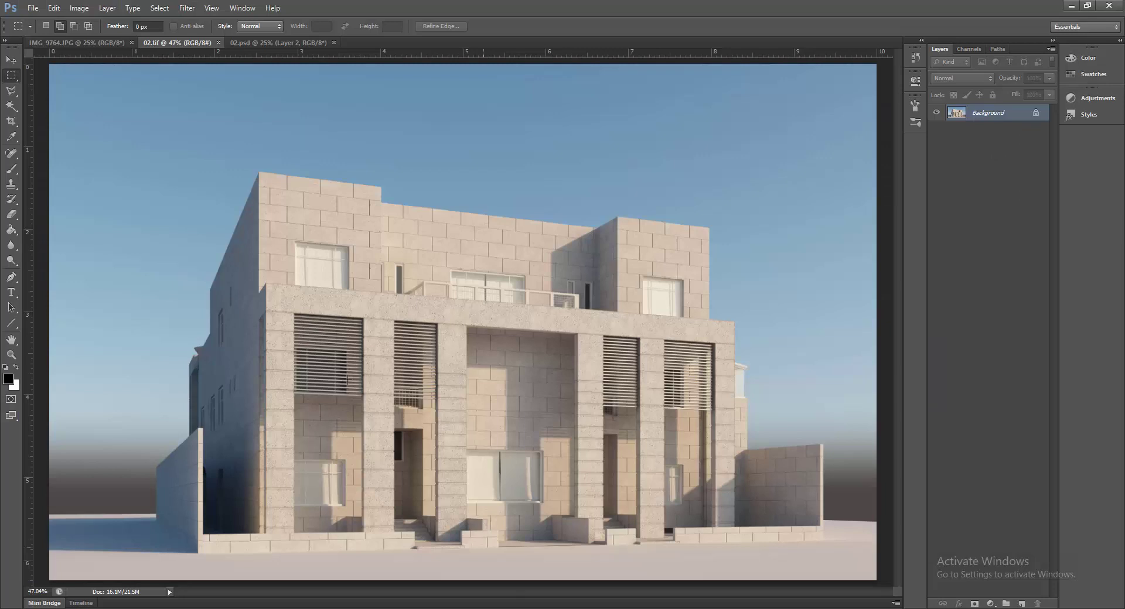
Flip between the IMG_9764.JPG street photo and the 02.tif render, with the Move tool selected.
left_click(101, 44)
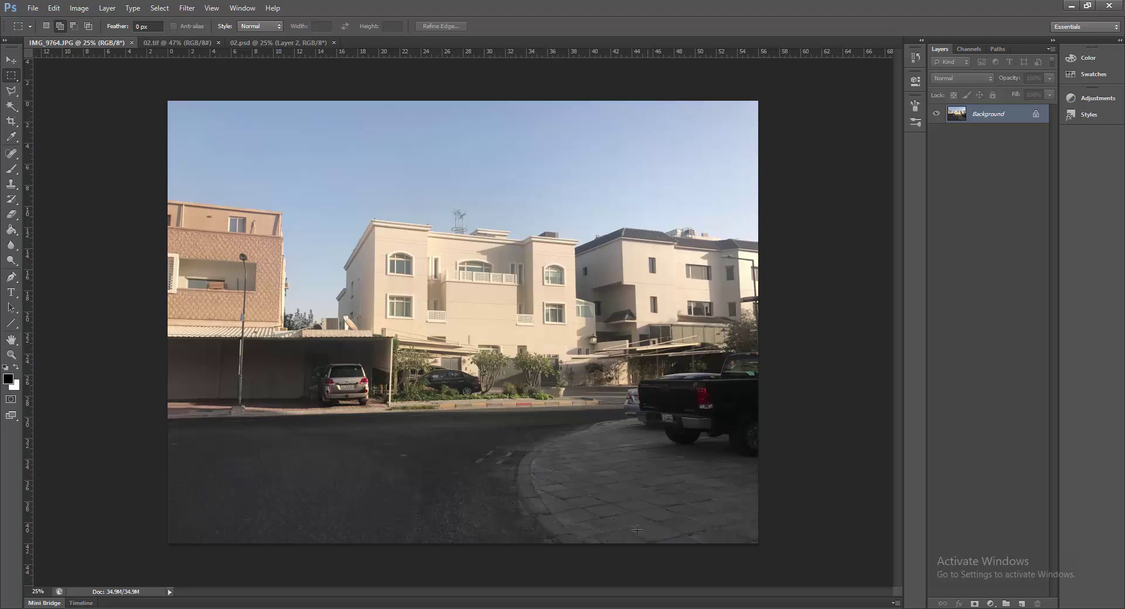
left_click(182, 42)
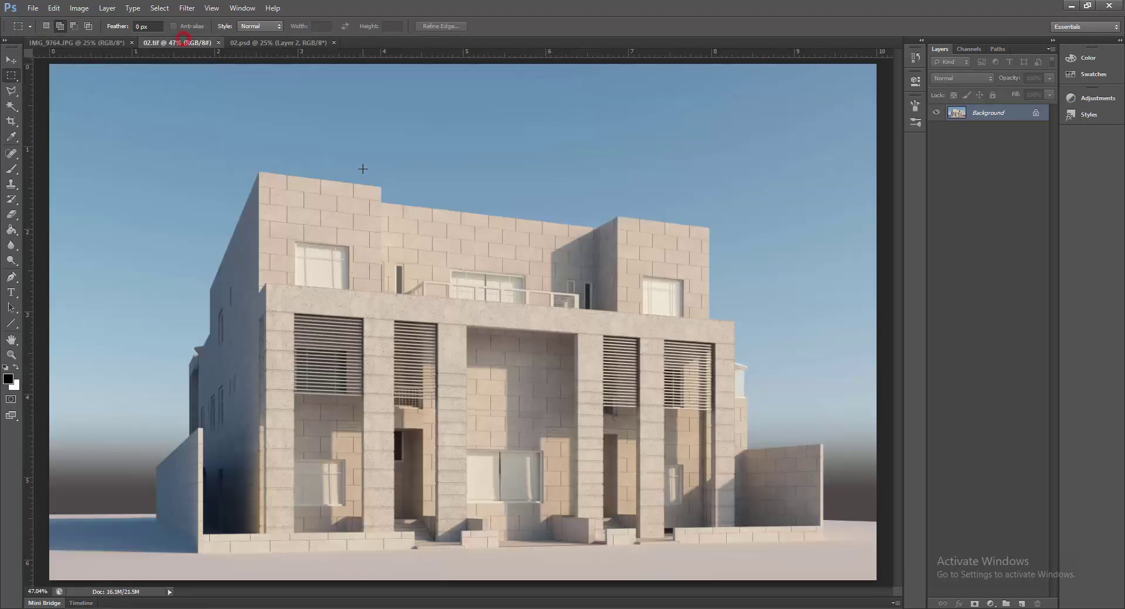
left_click(79, 44)
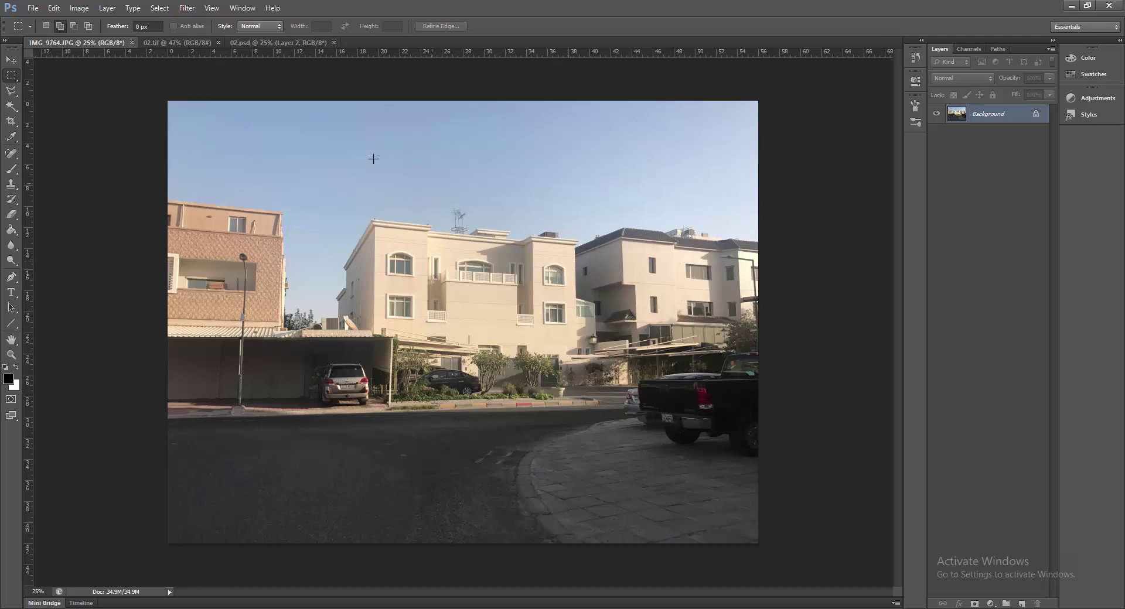
left_click(11, 61)
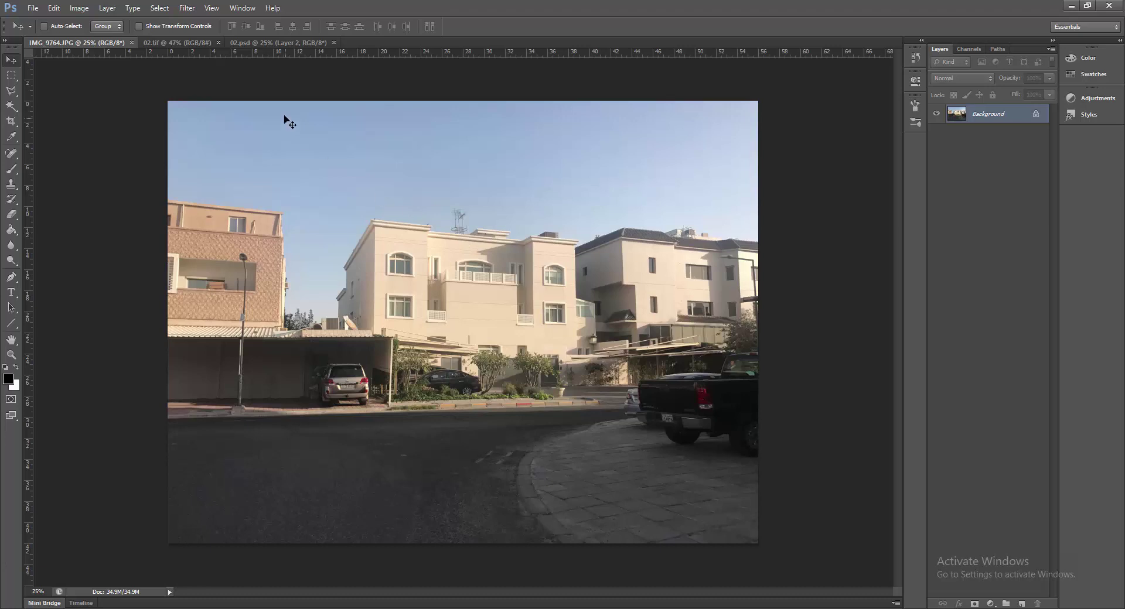
left_click(178, 43)
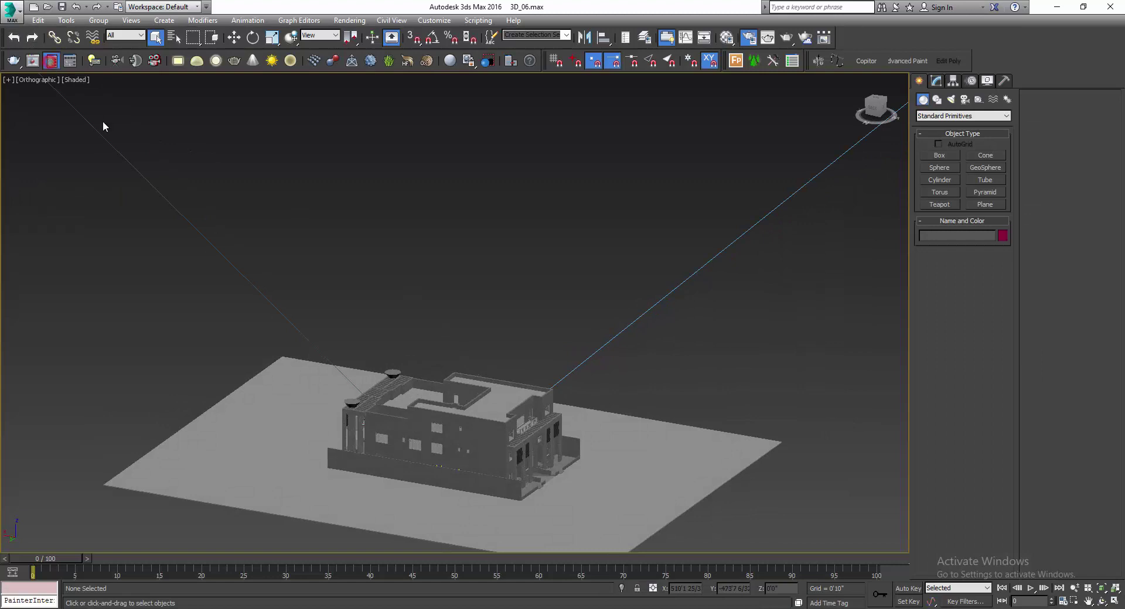
Browse the V-Ray Adv 3.50.04 Render Setup pages in 3ds Max, then close the dialog.
key("F10")
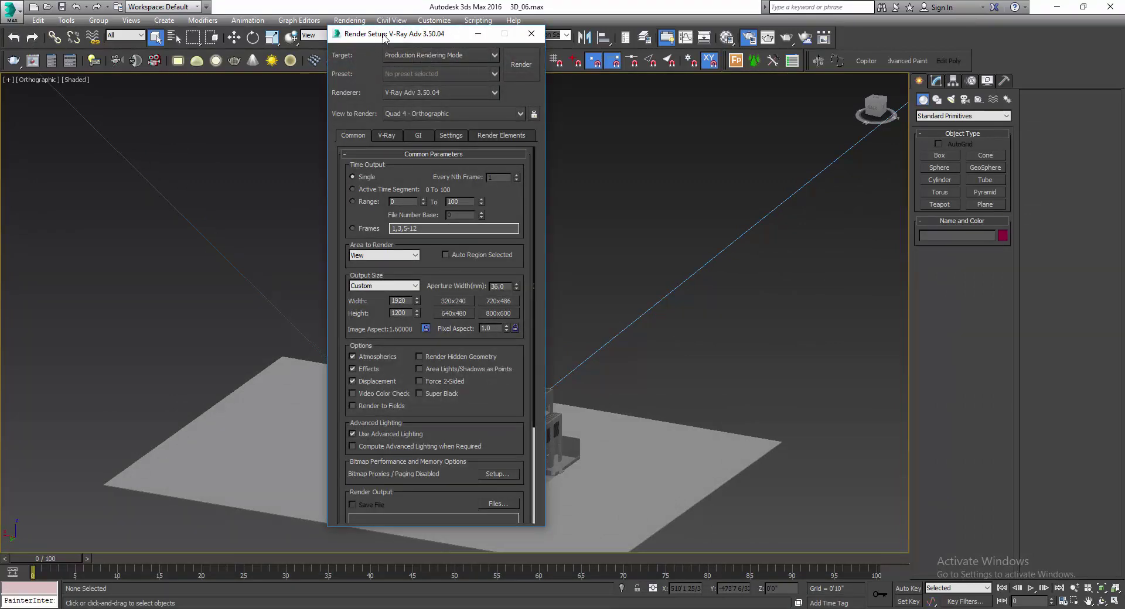
left_click_drag(384, 35, 591, 82)
left_click(530, 170)
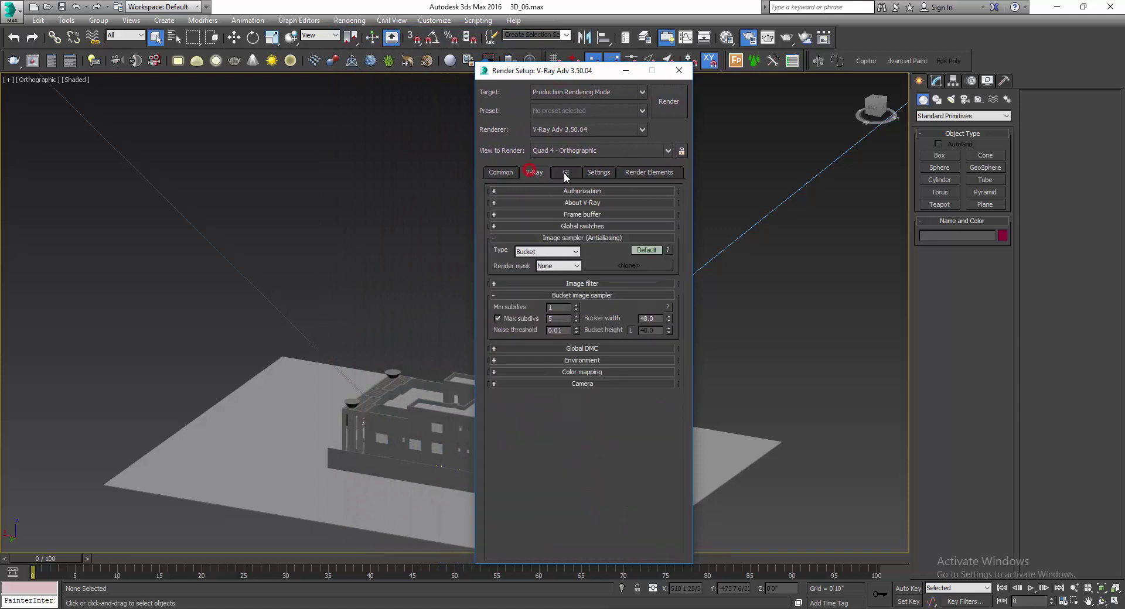
left_click(566, 173)
left_click(648, 172)
left_click(598, 172)
left_click(535, 172)
left_click(678, 70)
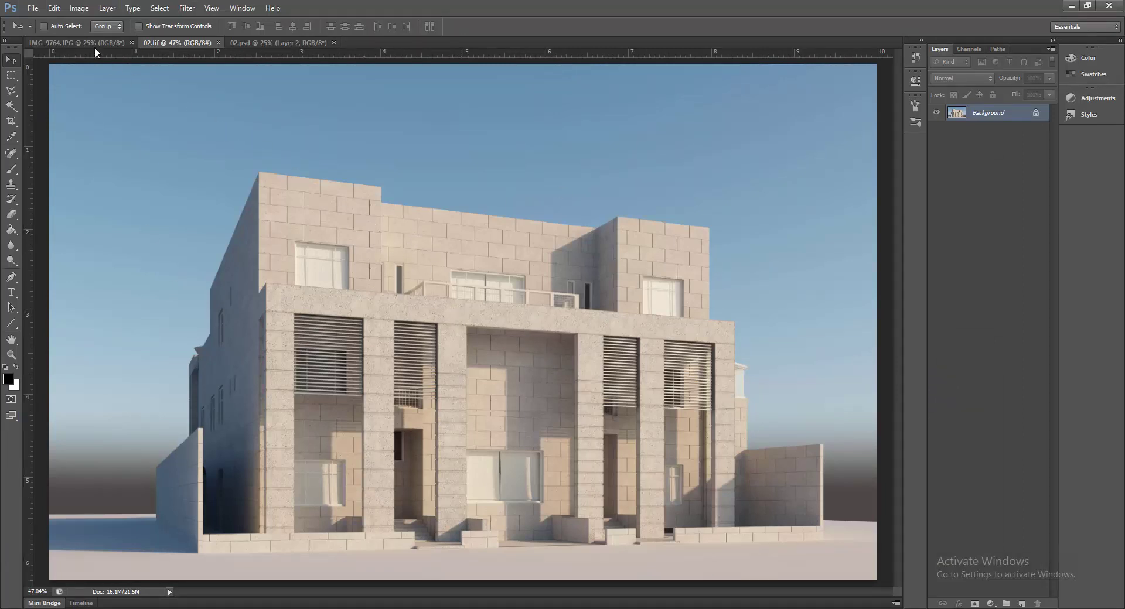
Compare the street photo and render, then view the finished 02.psd composite.
left_click(76, 43)
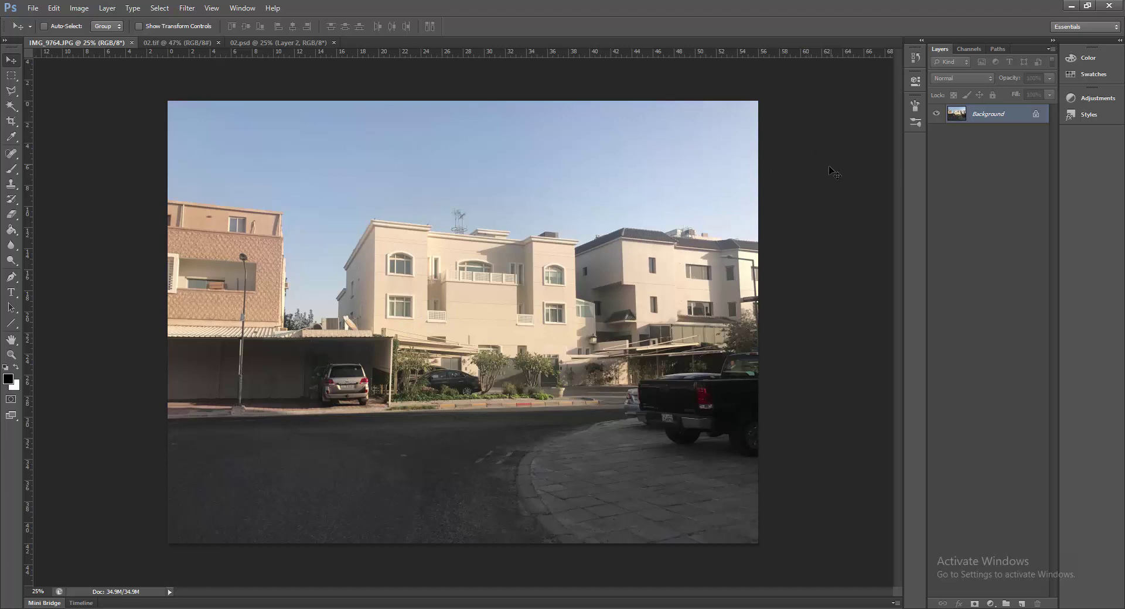
left_click(184, 43)
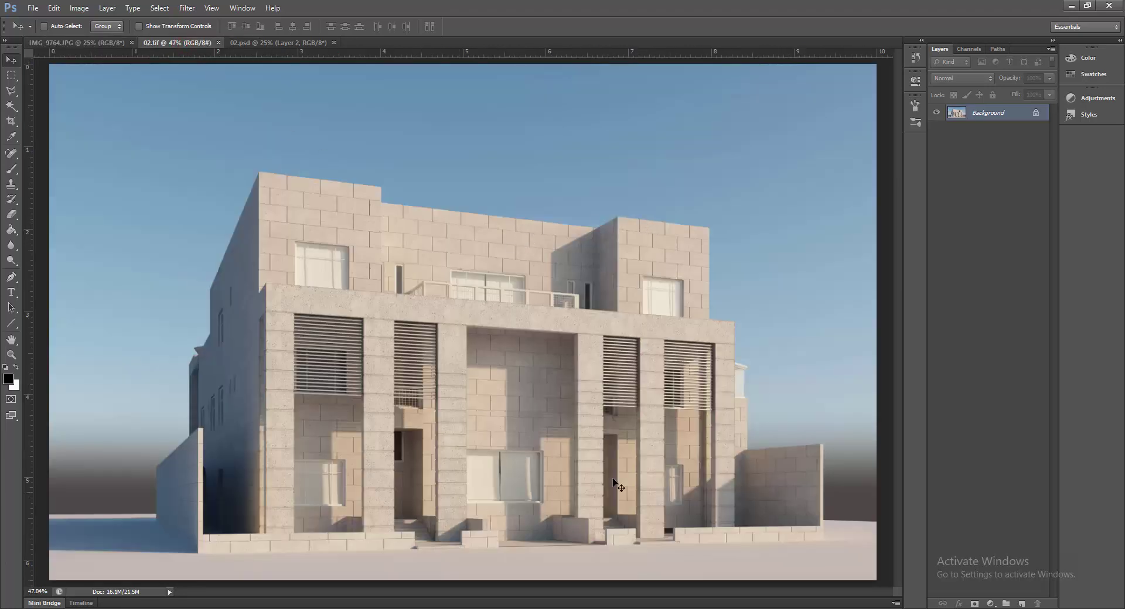
left_click(100, 43)
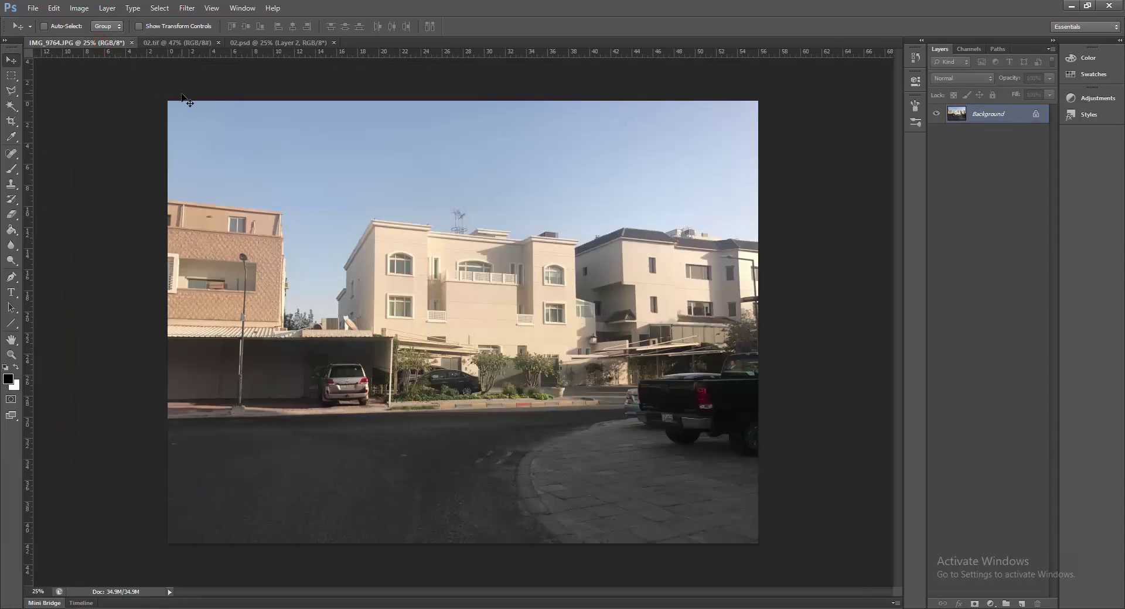
left_click(191, 42)
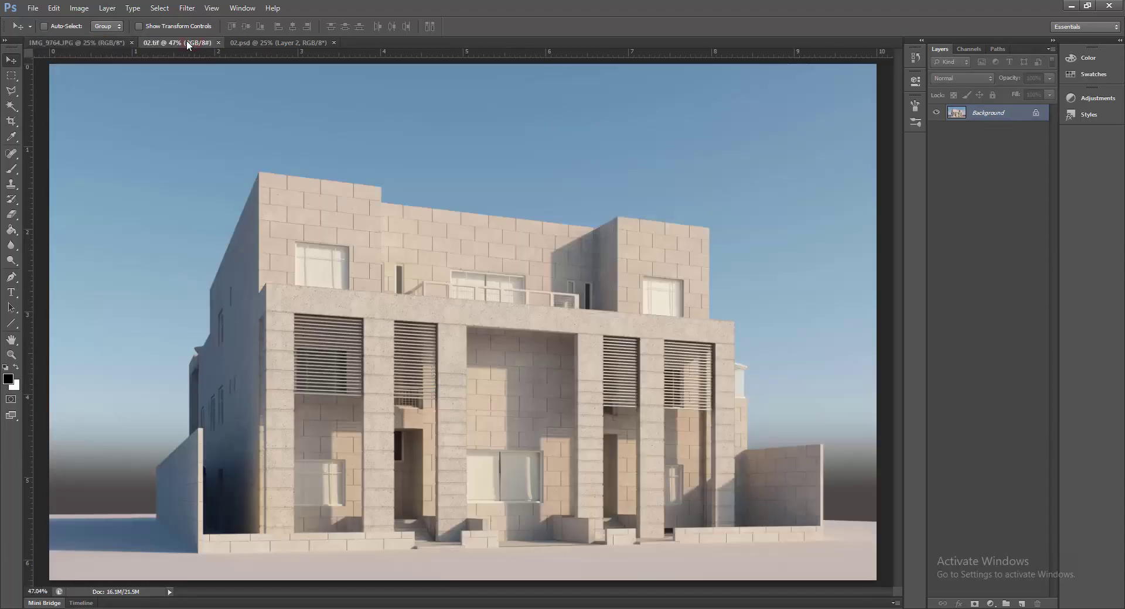
left_click(244, 42)
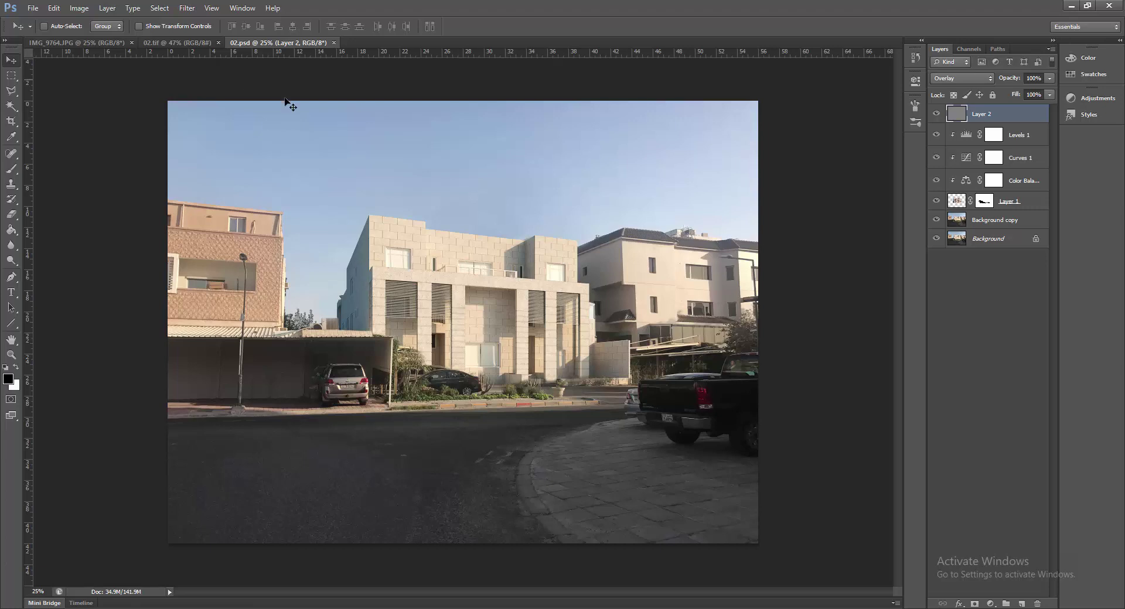
Orbit the 3ds Max building model, then compare the render and photo, ending on IMG_9764.JPG.
key("alt+Tab")
left_click_drag(531, 432, 514, 557)
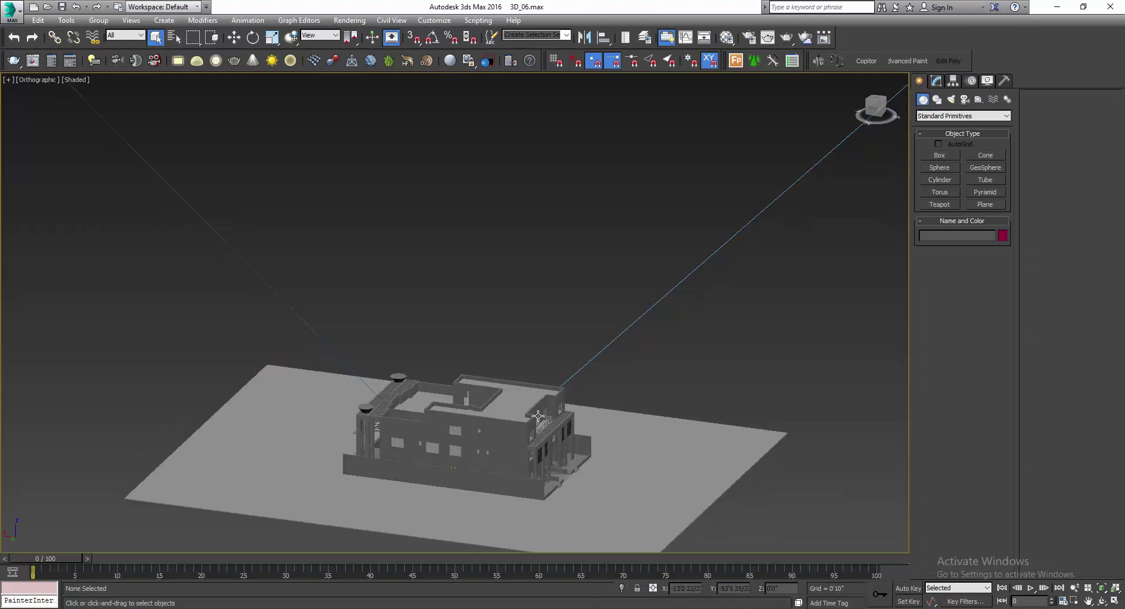
key("alt+Tab")
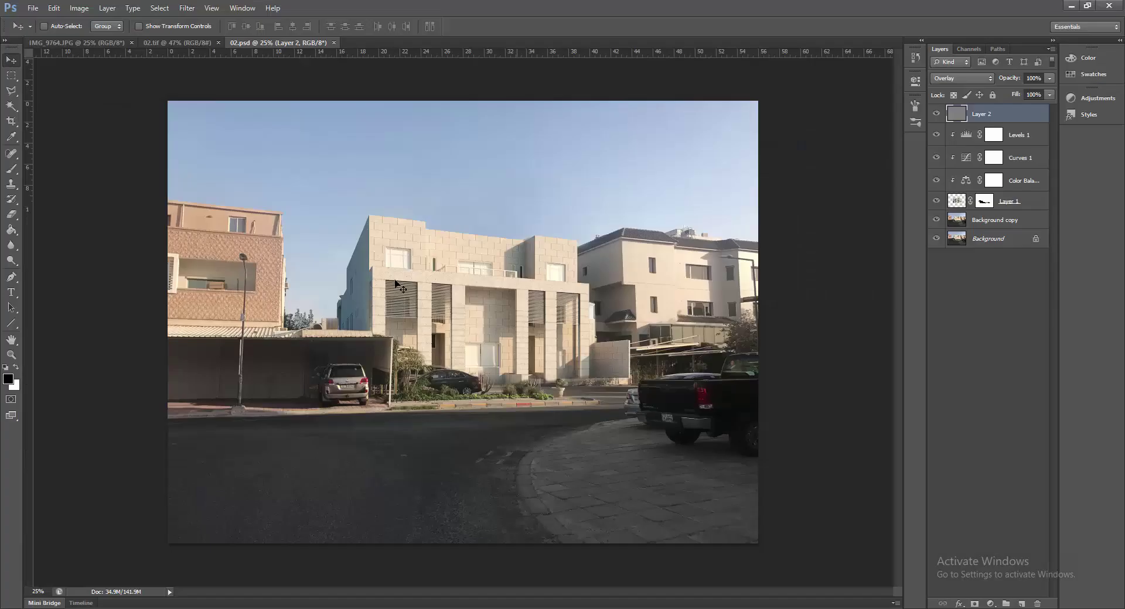
left_click(180, 43)
left_click(90, 42)
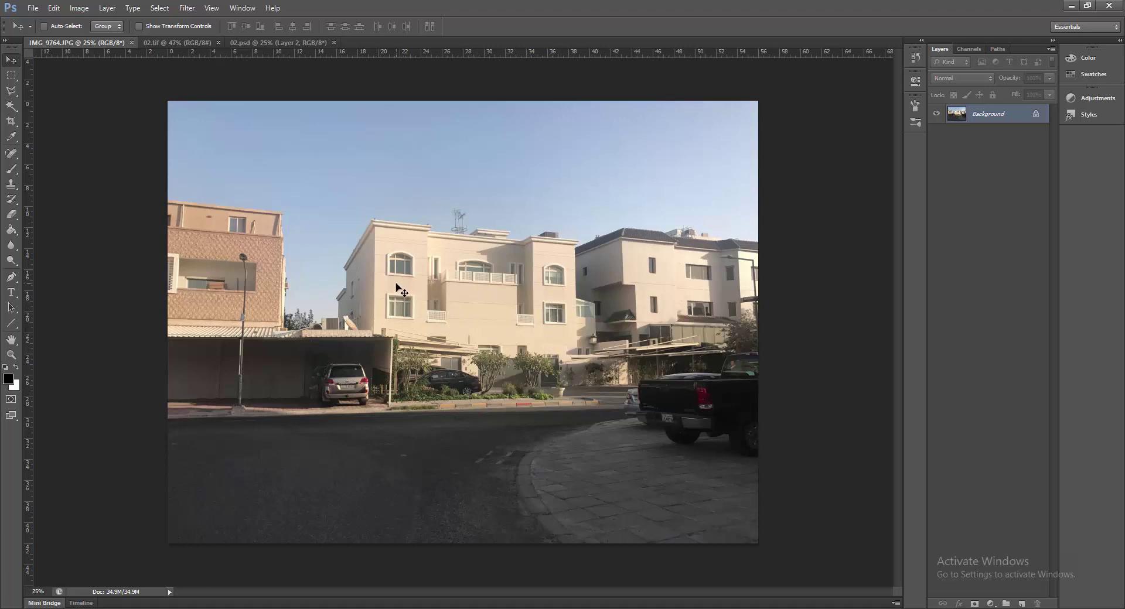
left_click(167, 42)
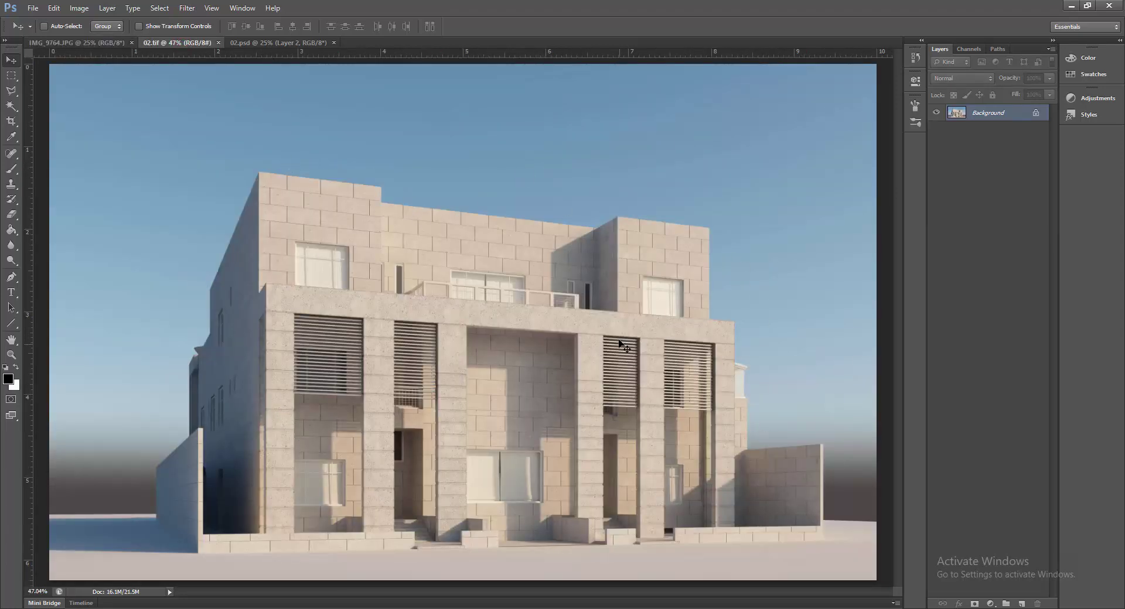
left_click(93, 43)
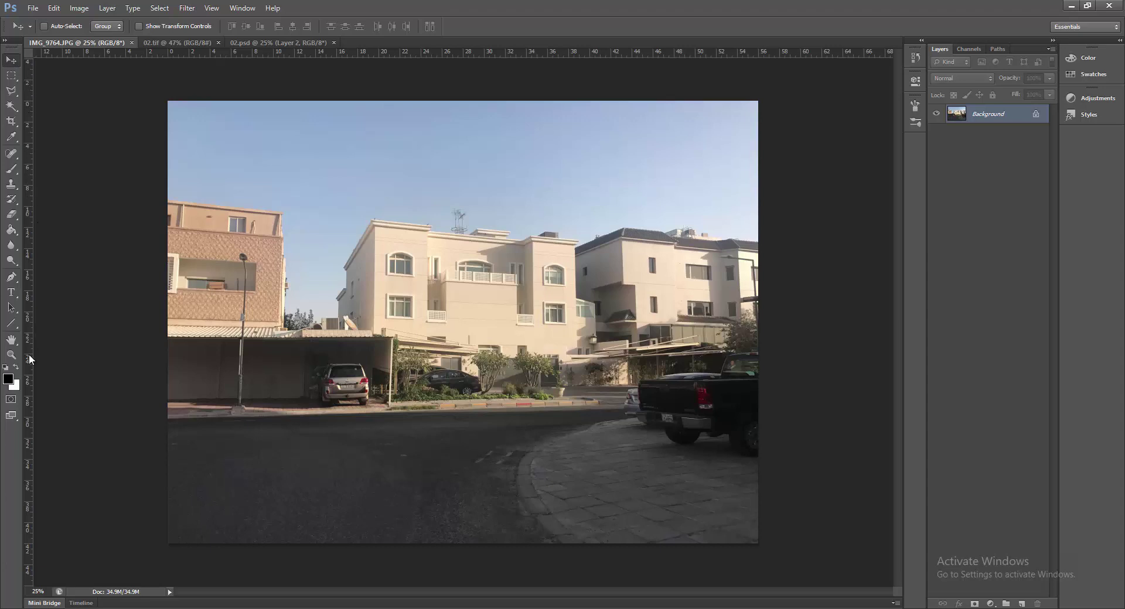
Add four vertical guides along the building walls, including 1.556 in and 19.7 in, and duplicate the Background layer.
left_click_drag(29, 417, 281, 429)
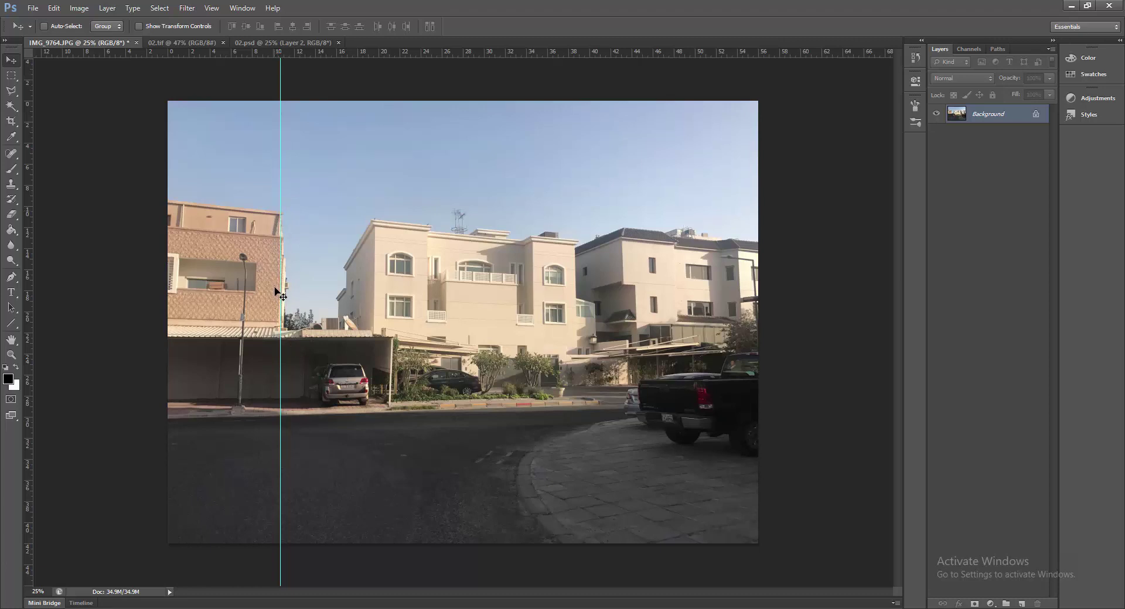
left_click_drag(281, 288, 282, 288)
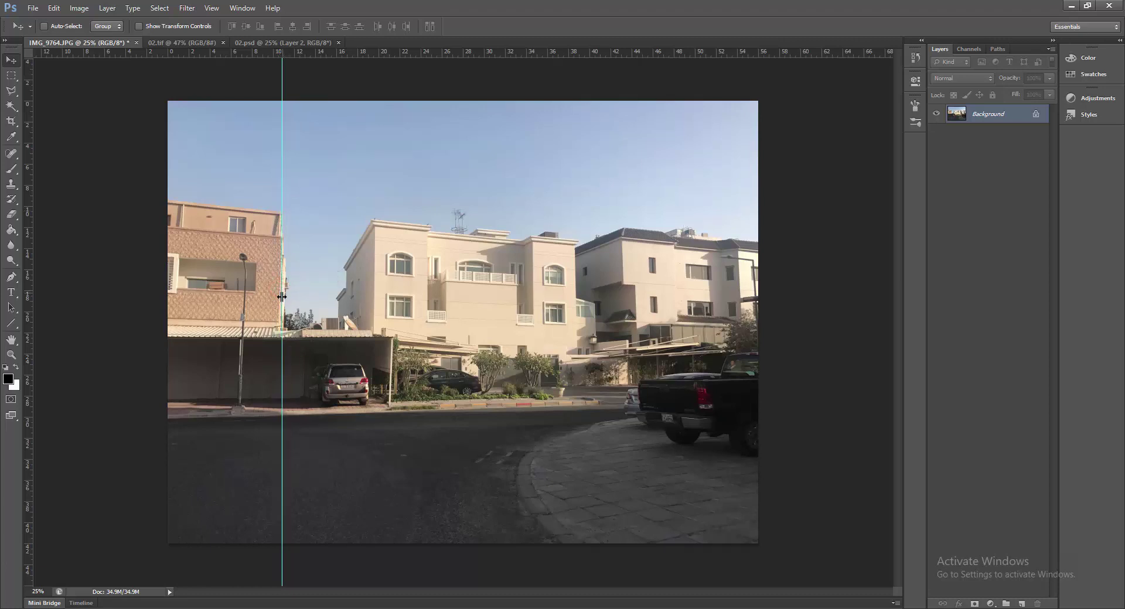
left_click_drag(25, 354, 372, 370)
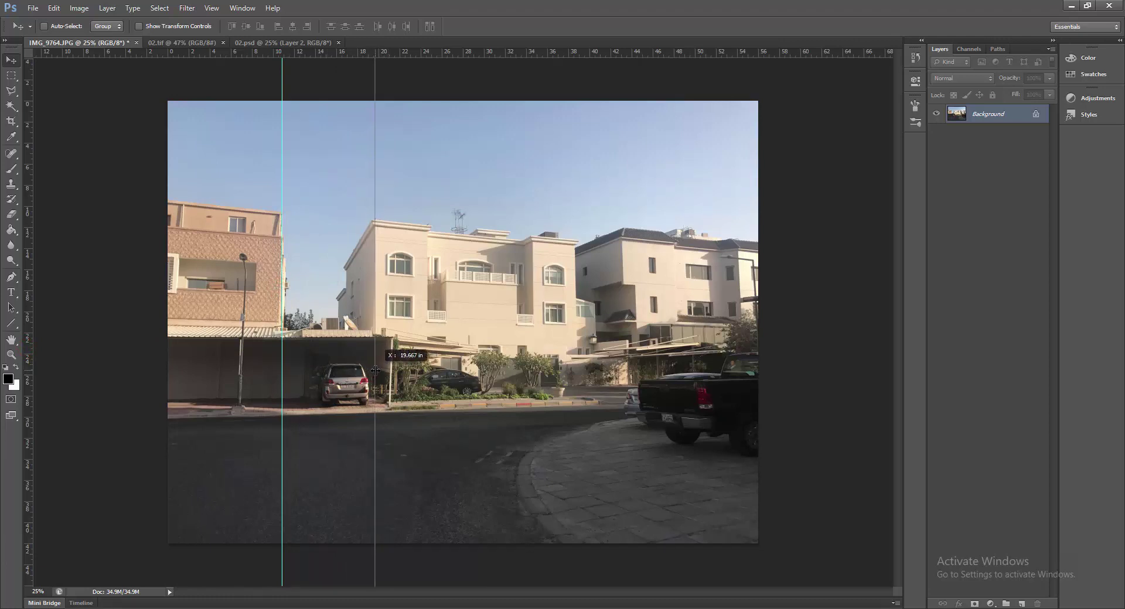
left_click_drag(372, 370, 375, 370)
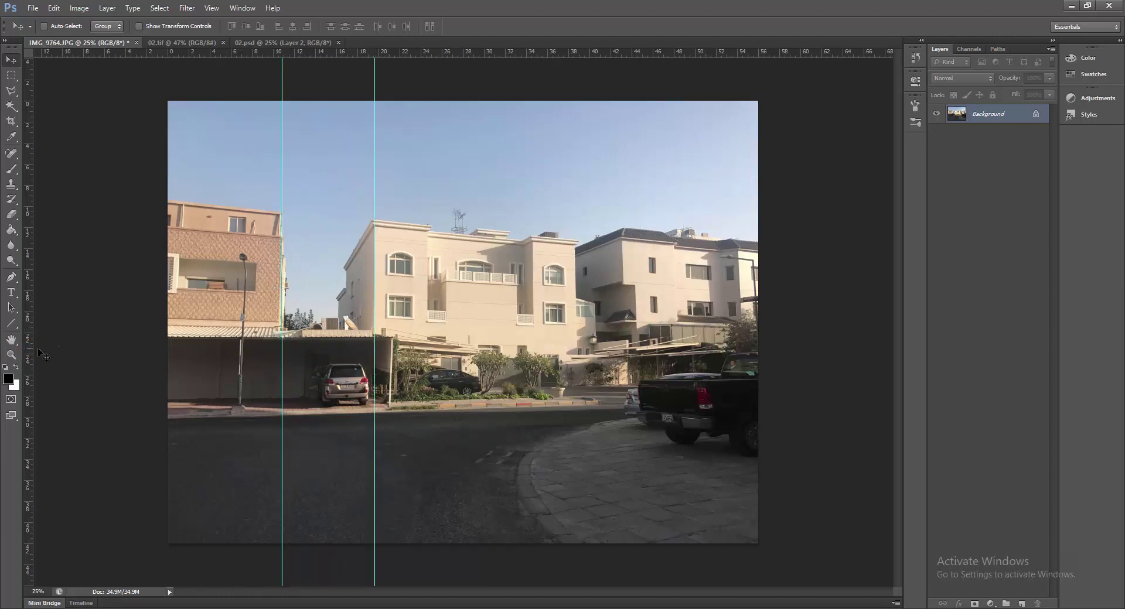
left_click_drag(29, 347, 574, 390)
left_click_drag(30, 368, 622, 423)
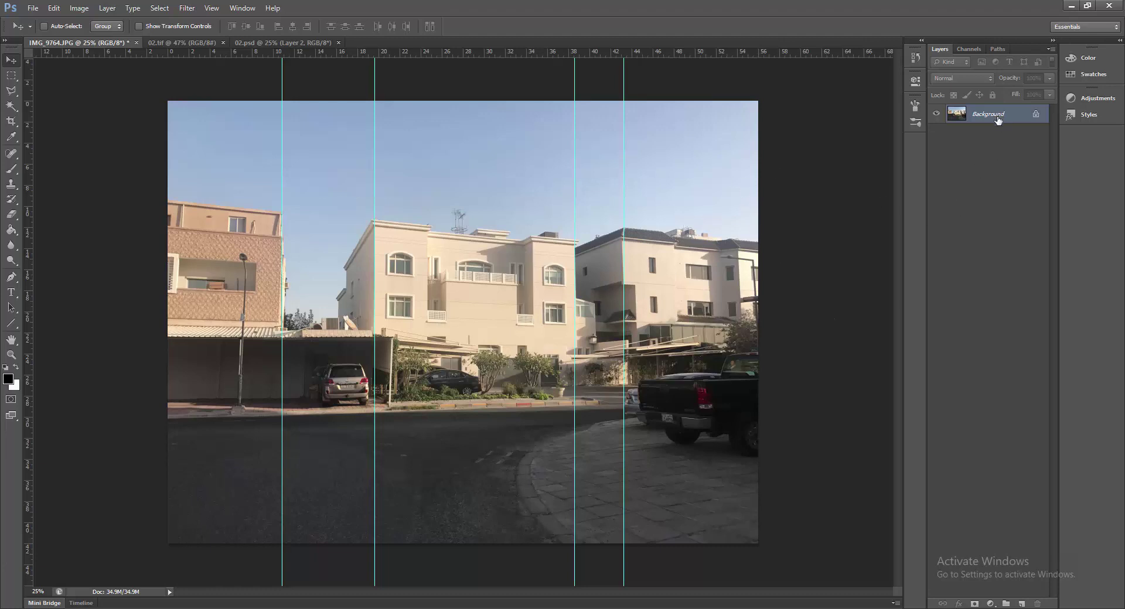
left_click_drag(998, 120, 1021, 603)
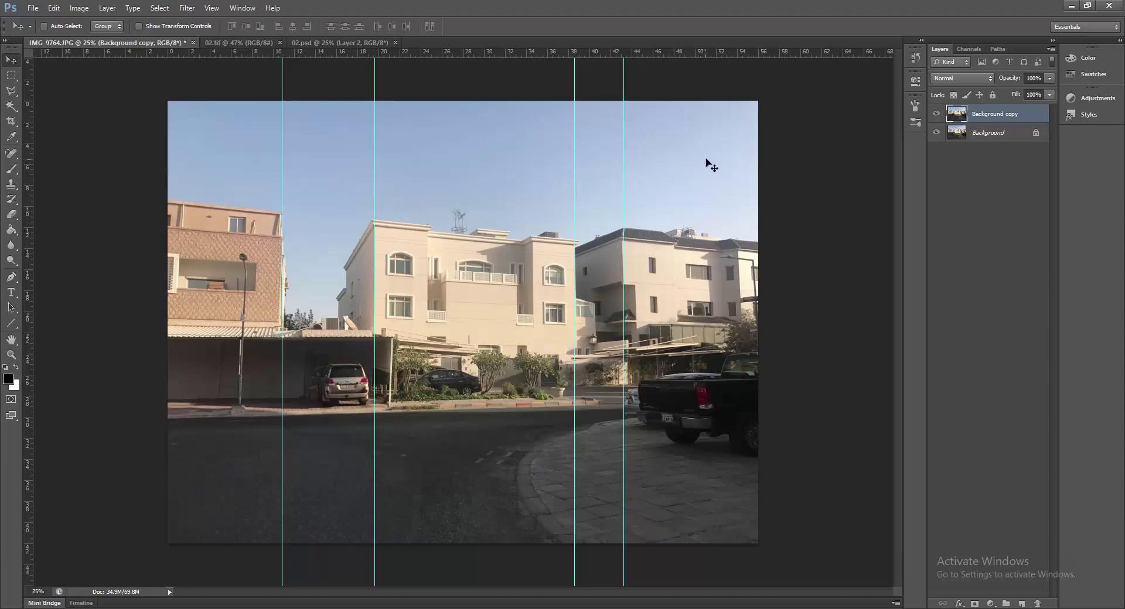
Distort the Background copy's corners until the building verticals match the guides, then hide the Background.
key("ctrl+t")
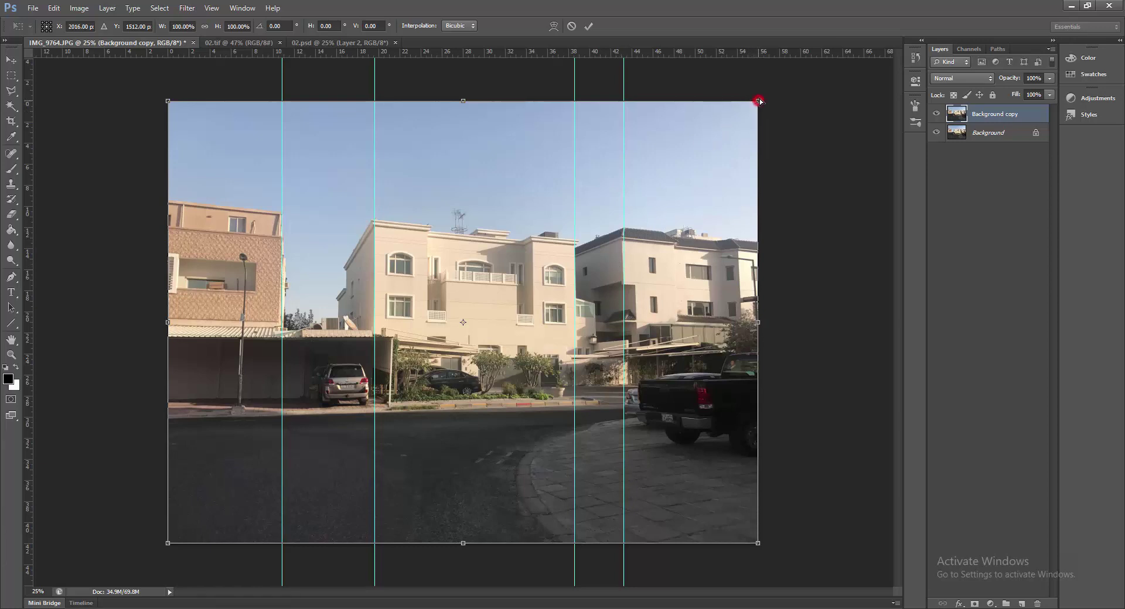
left_click_drag(758, 102, 771, 89)
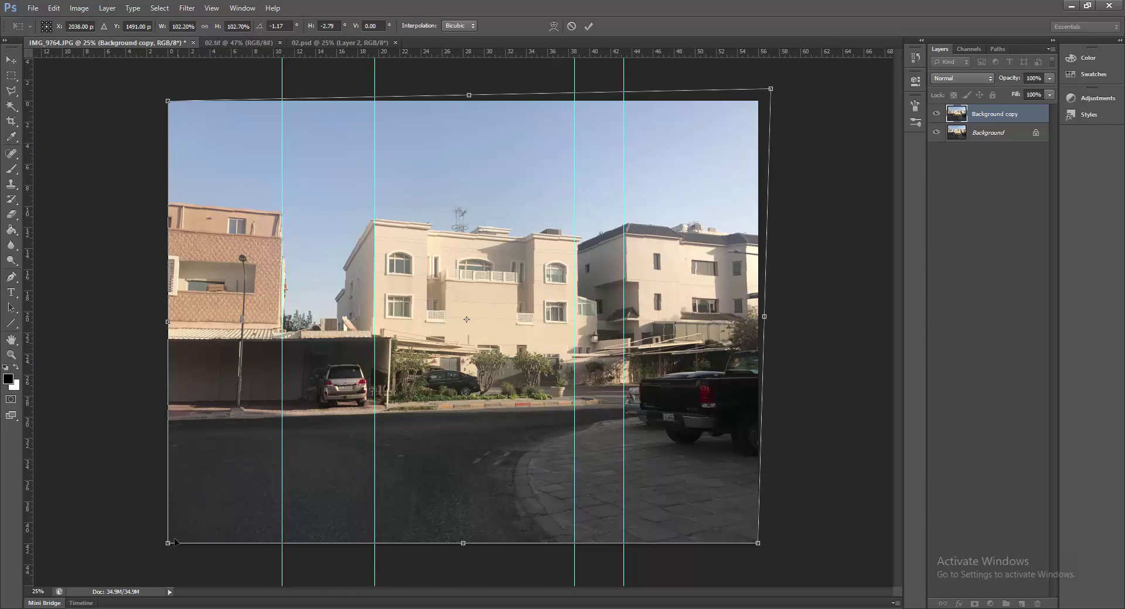
left_click_drag(168, 545, 174, 546)
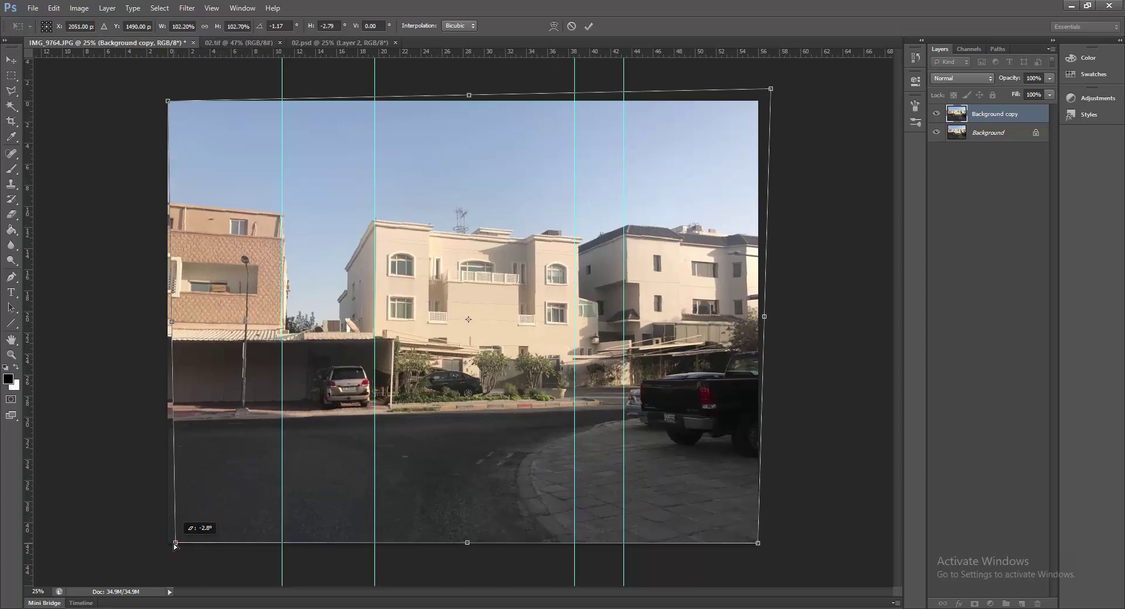
left_click_drag(168, 102, 155, 99)
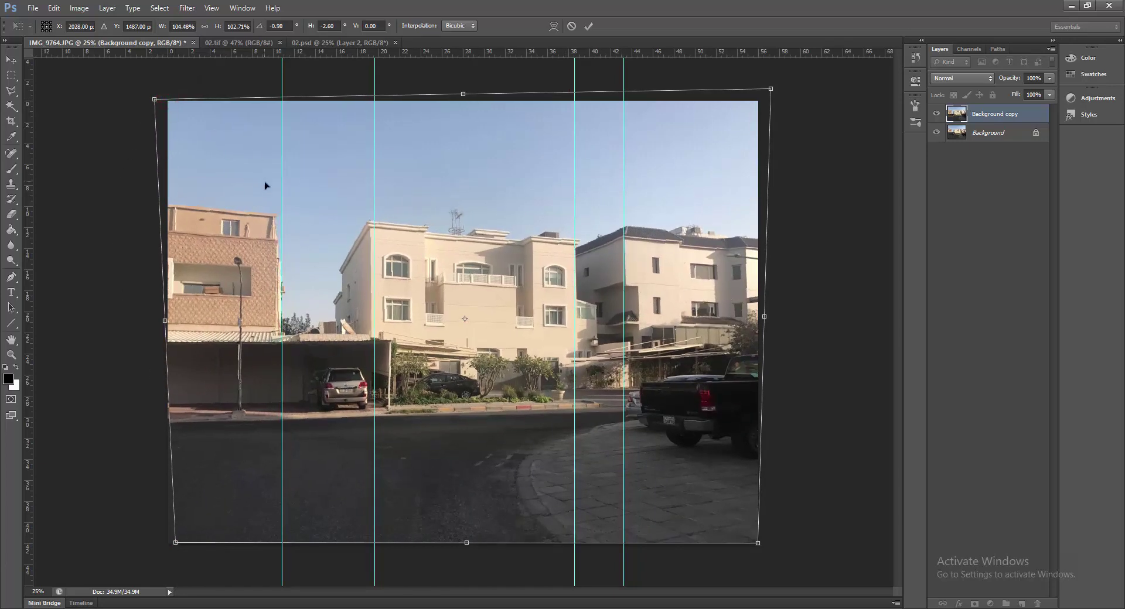
key("ctrl+z")
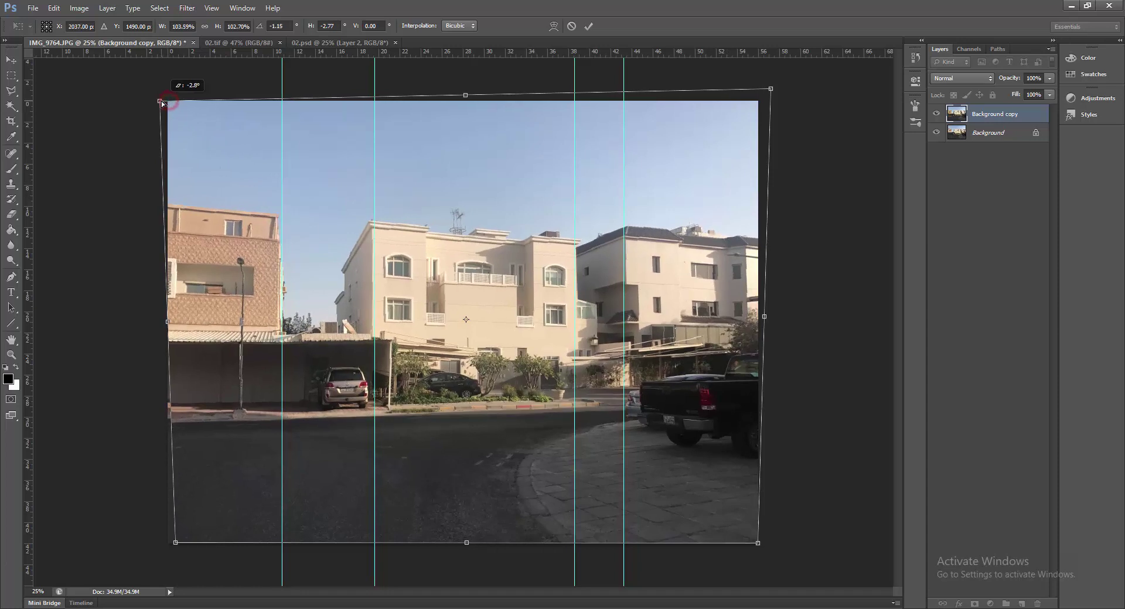
left_click_drag(168, 102, 162, 101)
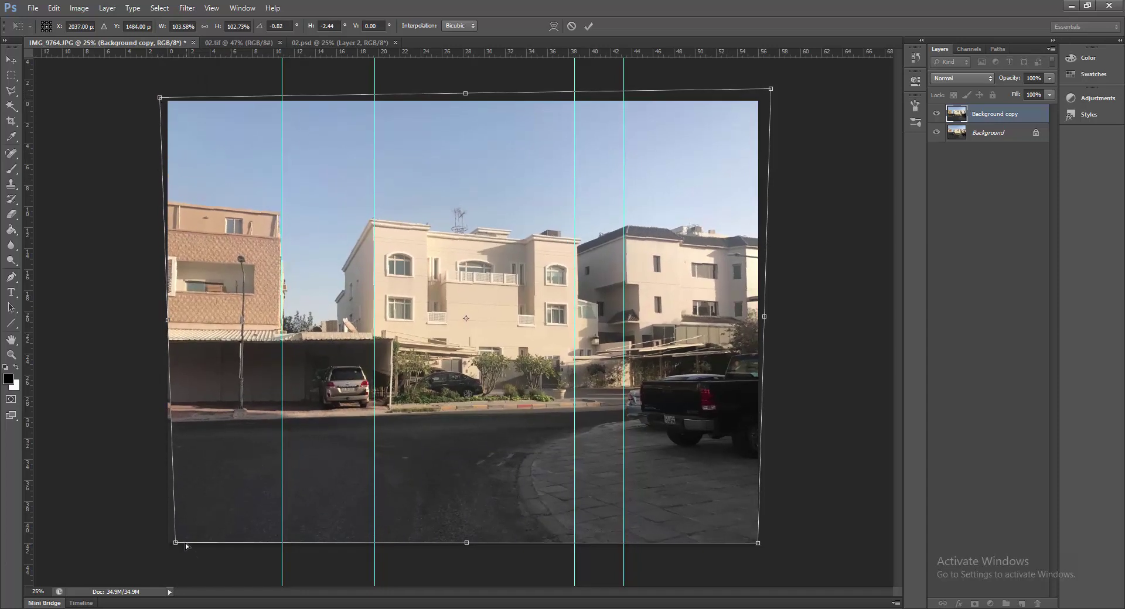
left_click_drag(175, 544, 178, 544)
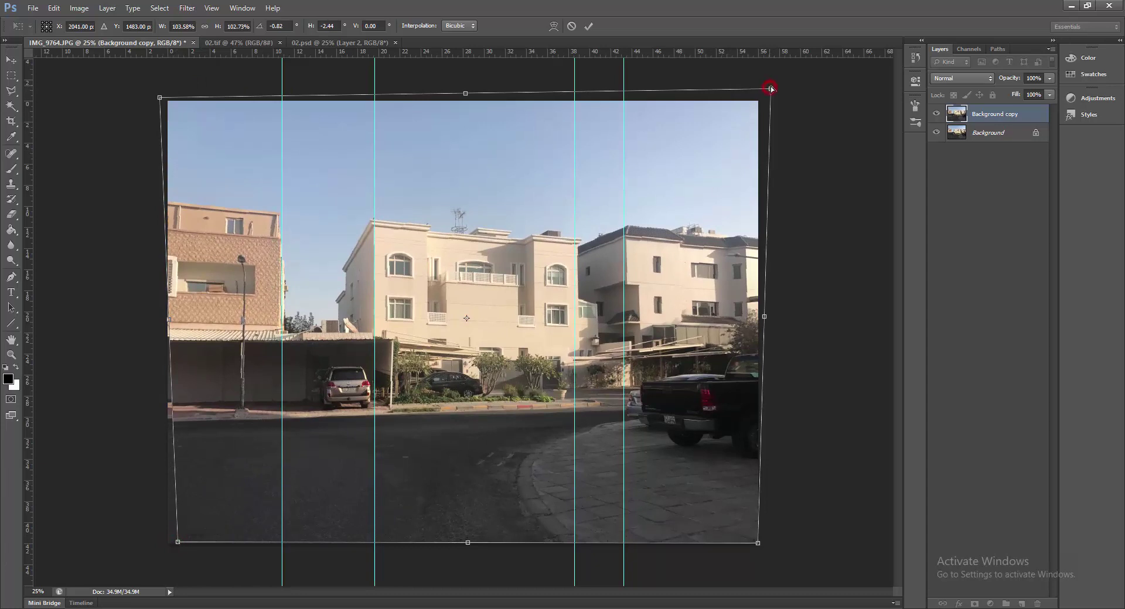
left_click_drag(771, 89, 778, 78)
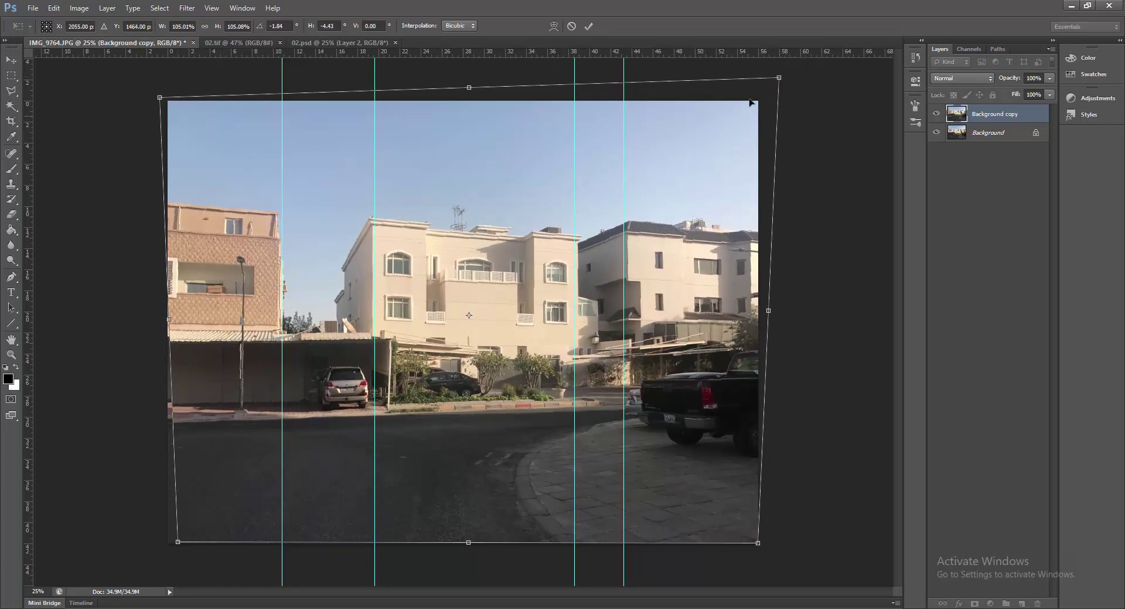
left_click_drag(778, 83, 775, 84)
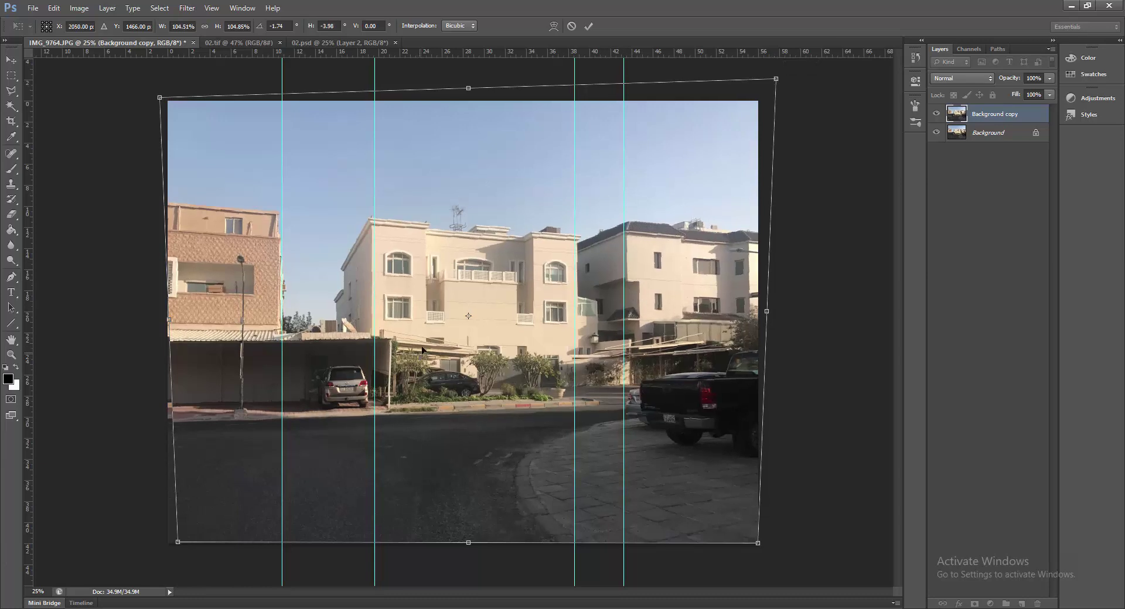
key("Return")
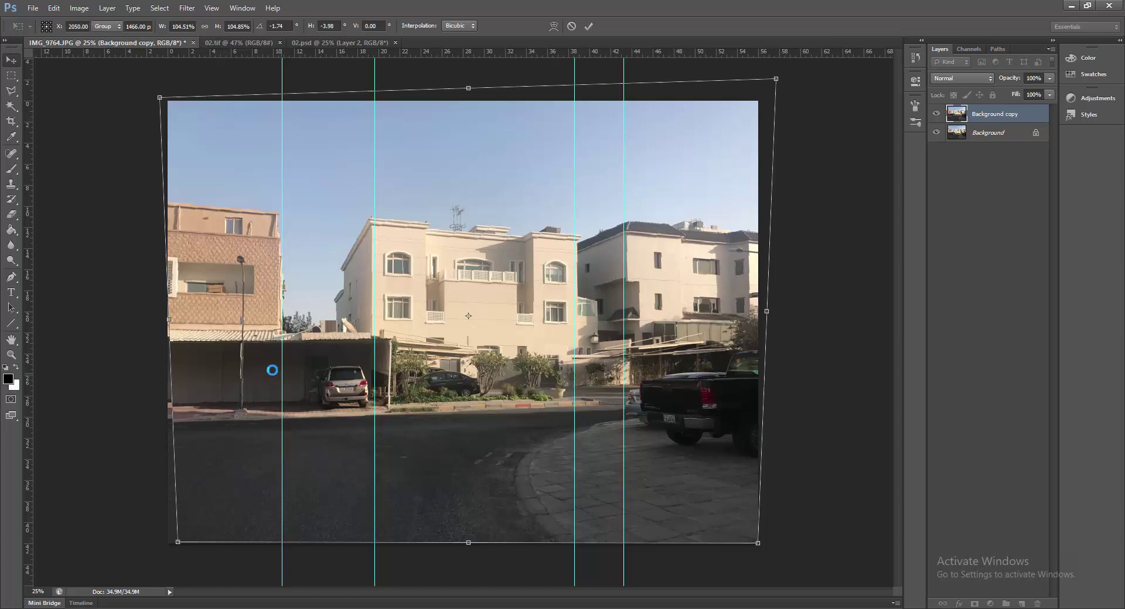
left_click(935, 133)
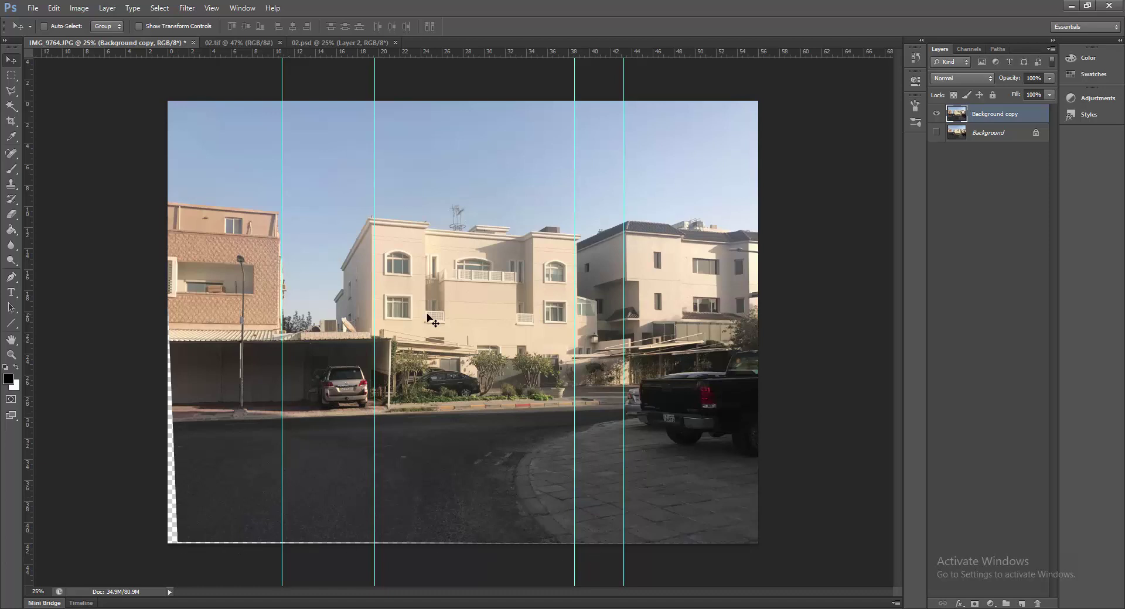
Scale the straightened photo layer up about 102% to cover the transparent edges.
key("ctrl+t")
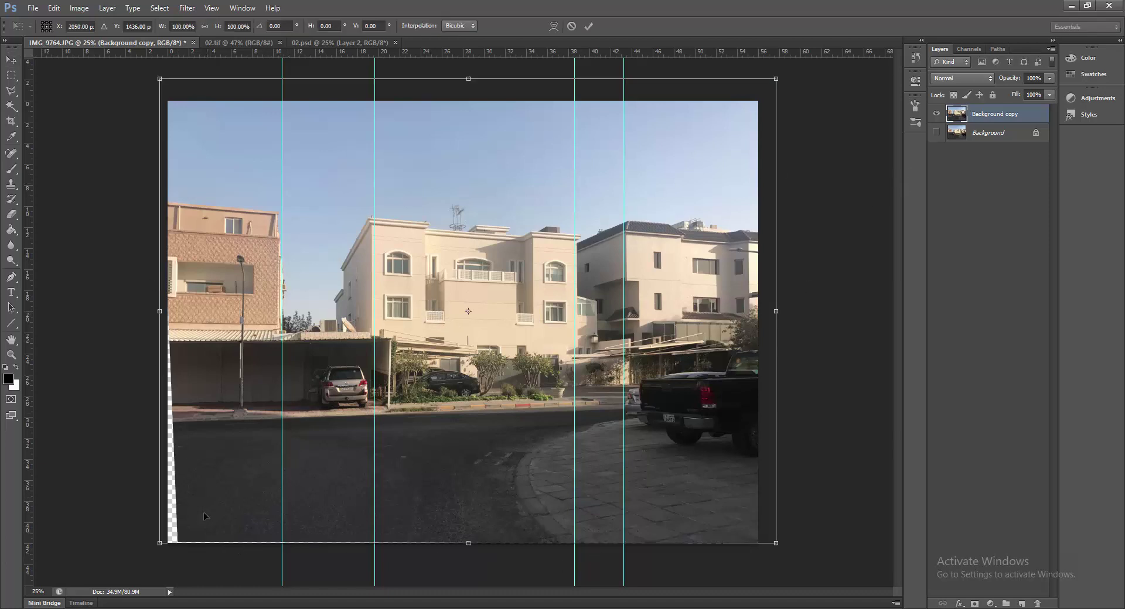
left_click_drag(161, 544, 148, 552)
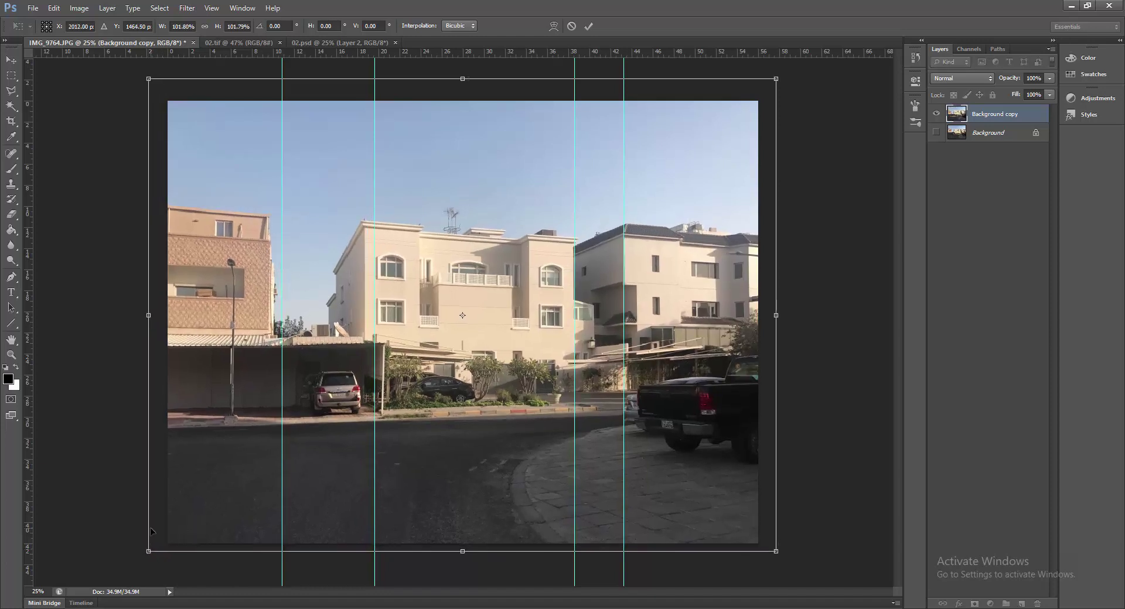
key("Return")
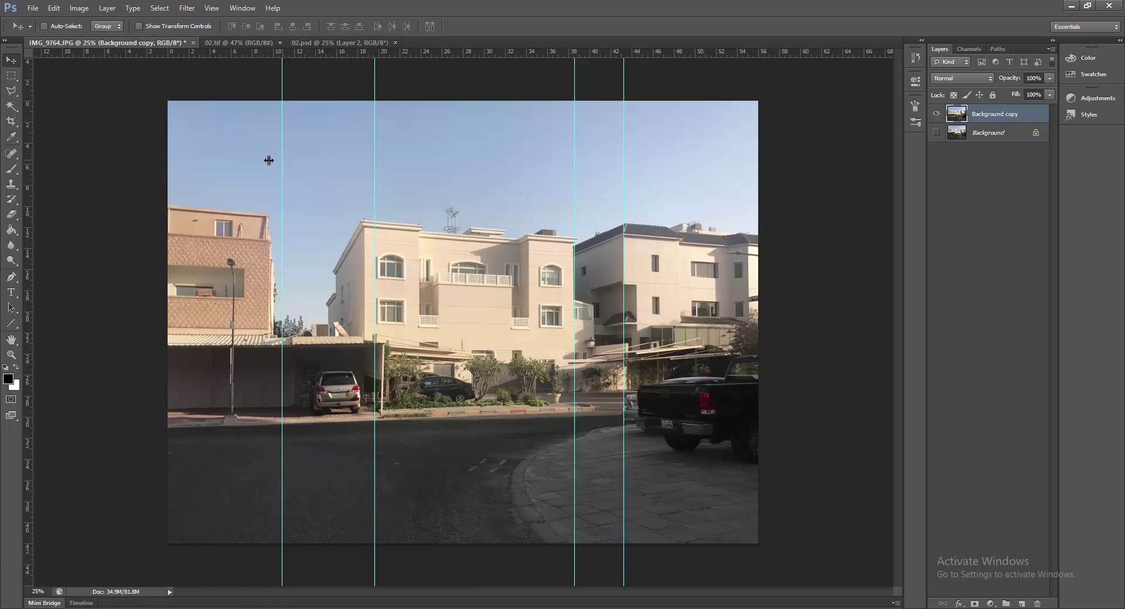
Drag all four vertical guides back off the photo.
left_click_drag(268, 160, 4, 208)
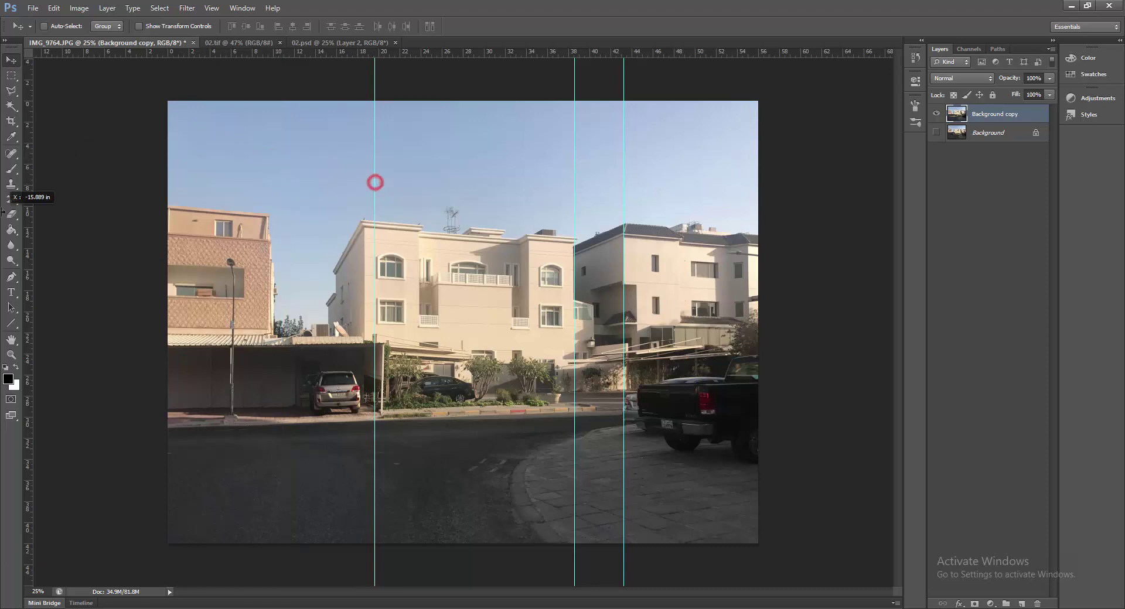
left_click_drag(375, 183, 6, 199)
left_click_drag(573, 240, 6, 226)
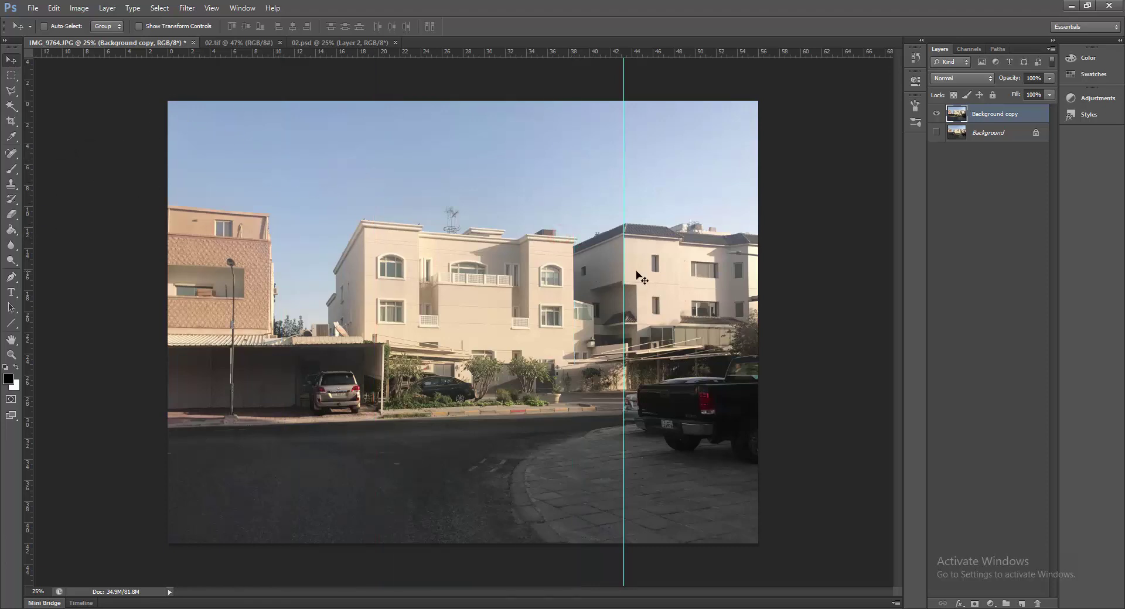
left_click_drag(624, 269, 6, 263)
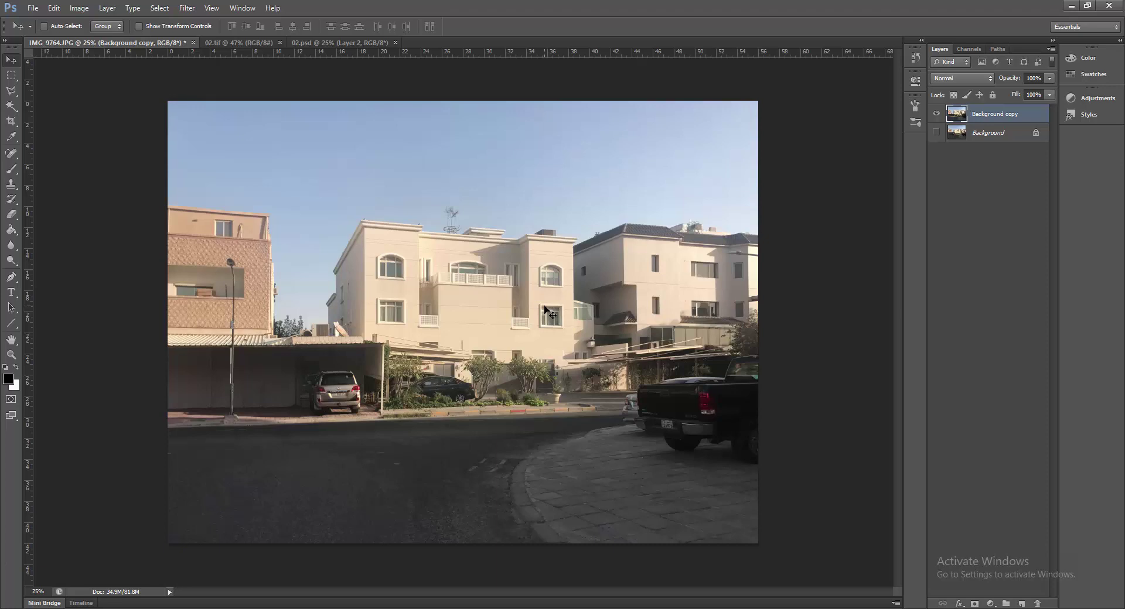
Switch to the 02.tif render and show its channels, including the Alpha 1 mask.
left_click(241, 43)
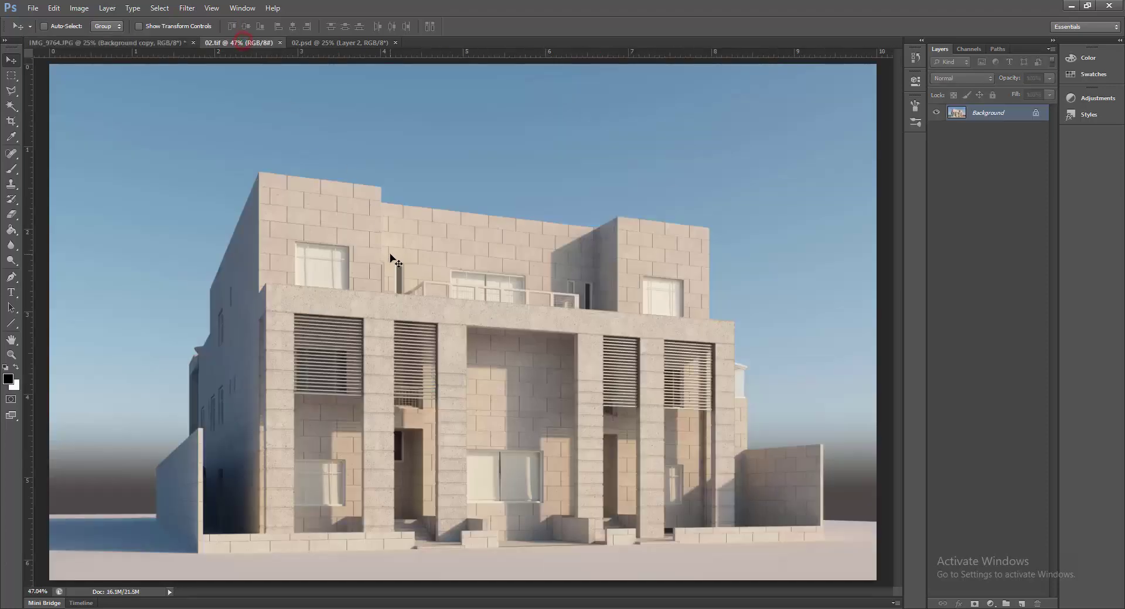
left_click(107, 42)
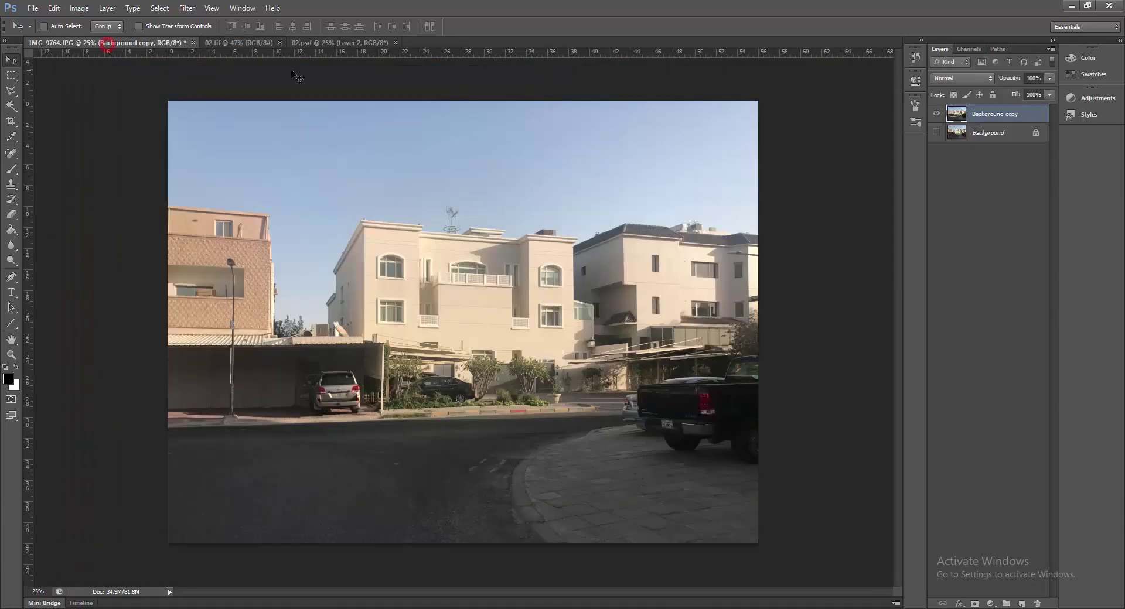
left_click(252, 43)
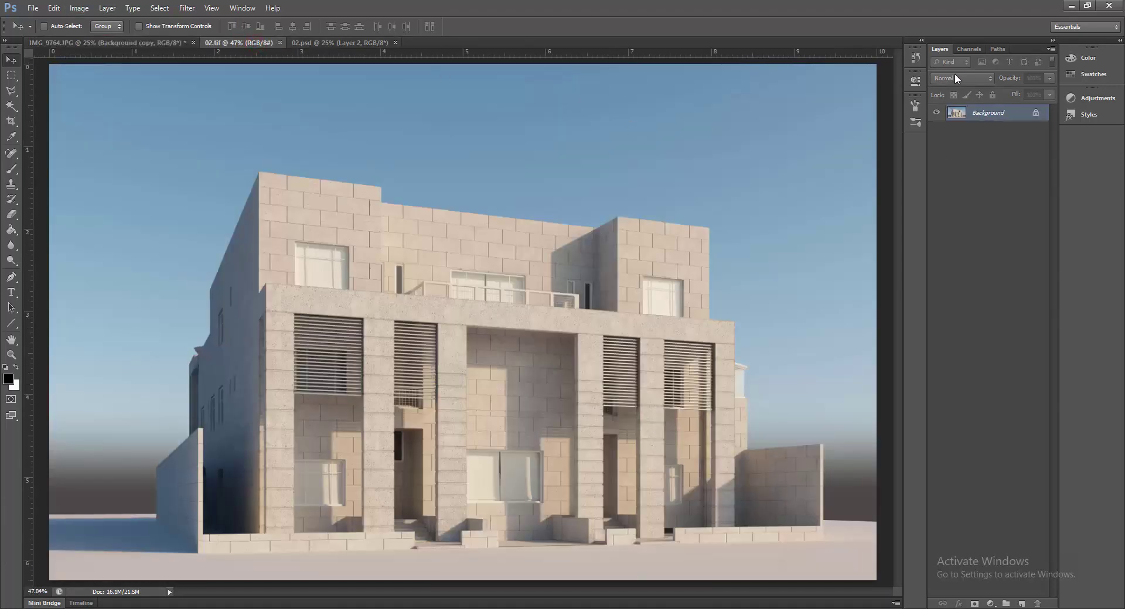
left_click(965, 49)
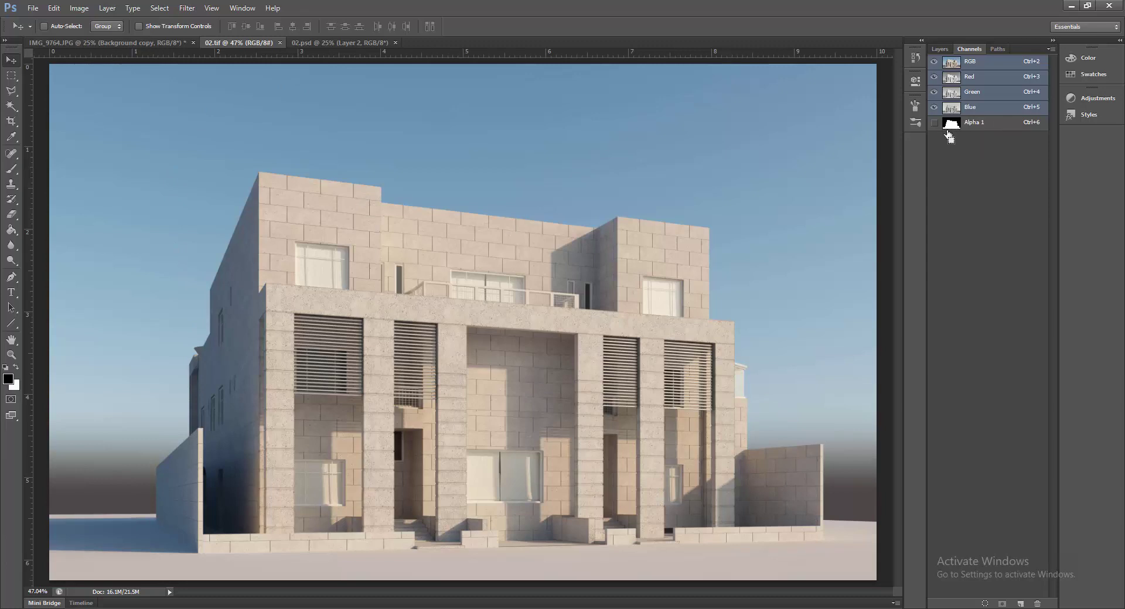
Load the Alpha 1 channel as a building selection, then return to Layers and the IMG_9764.JPG photo.
left_click(970, 48)
left_click(969, 49)
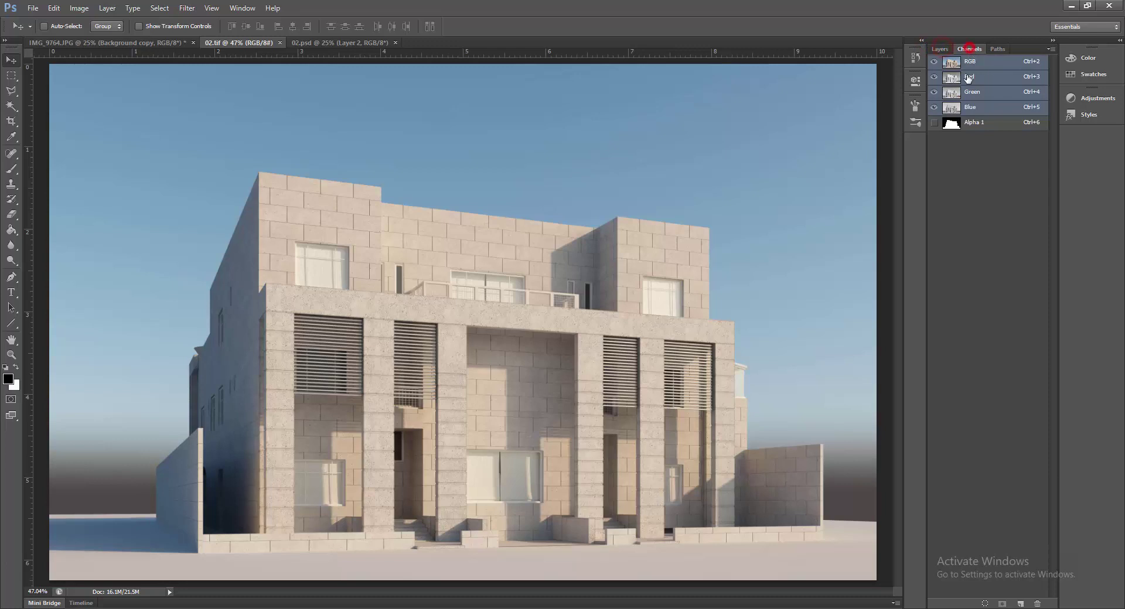
left_click(950, 123, "ctrl")
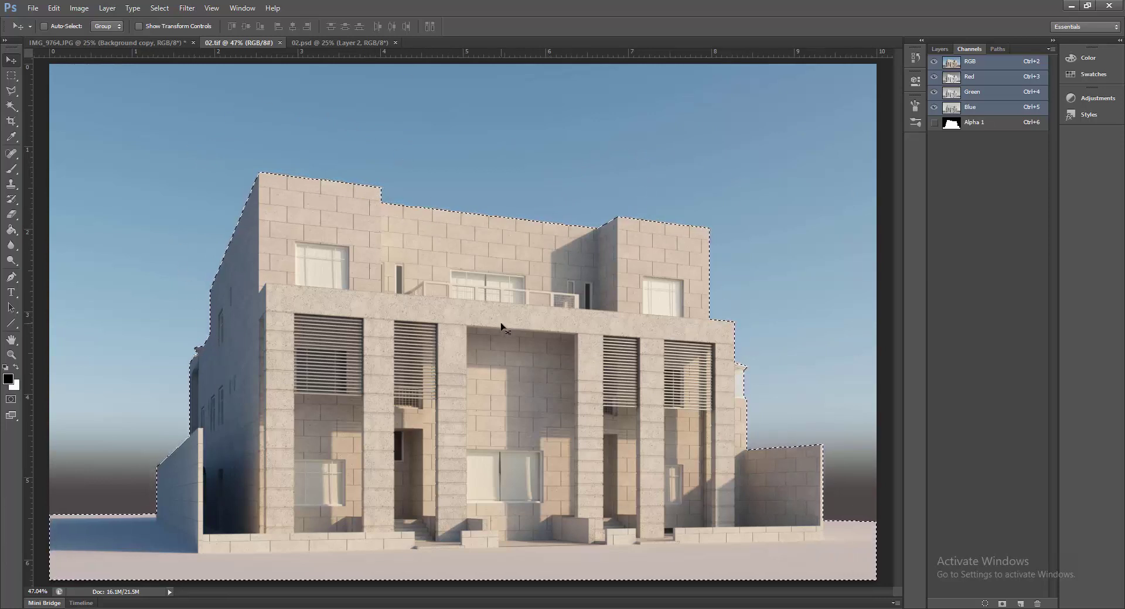
left_click(939, 49)
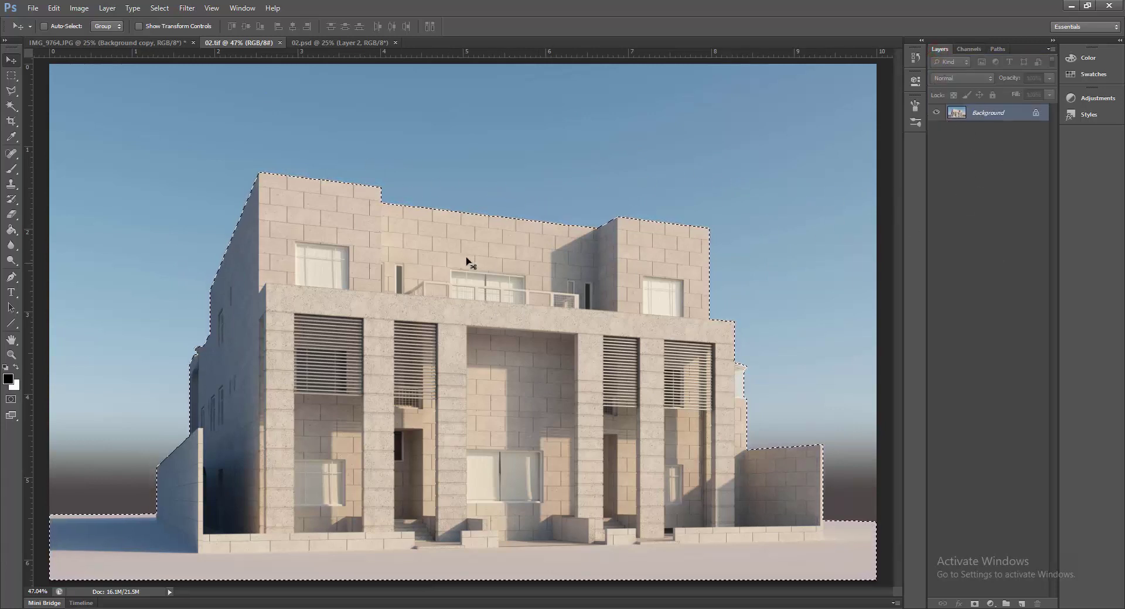
left_click(116, 44)
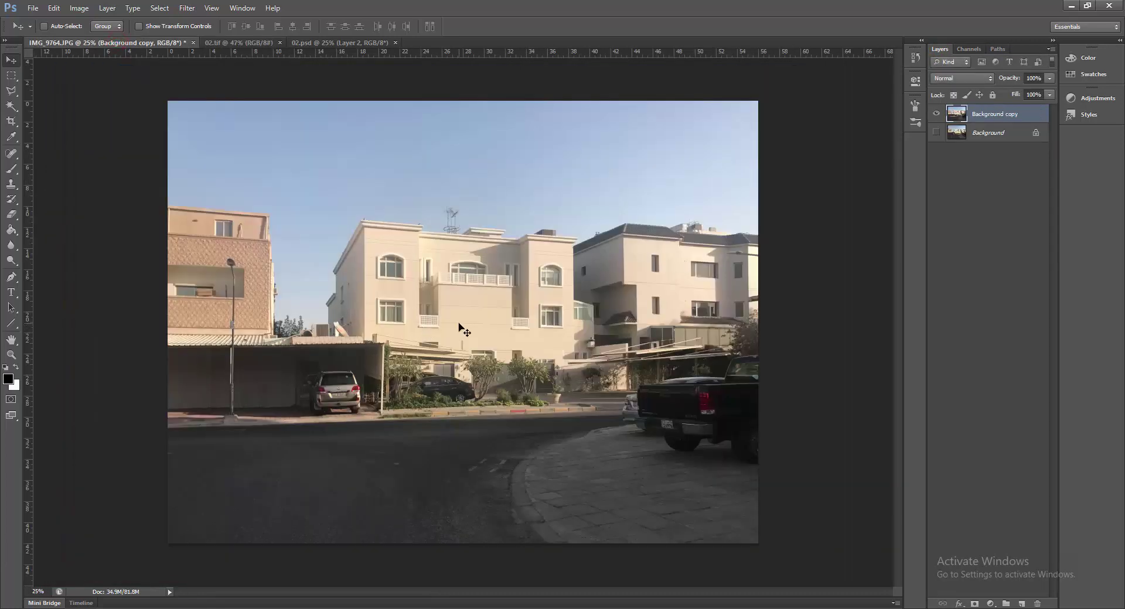
Paste the stone building as Layer 1 and nudge it between the neighbouring houses.
key("ctrl+v")
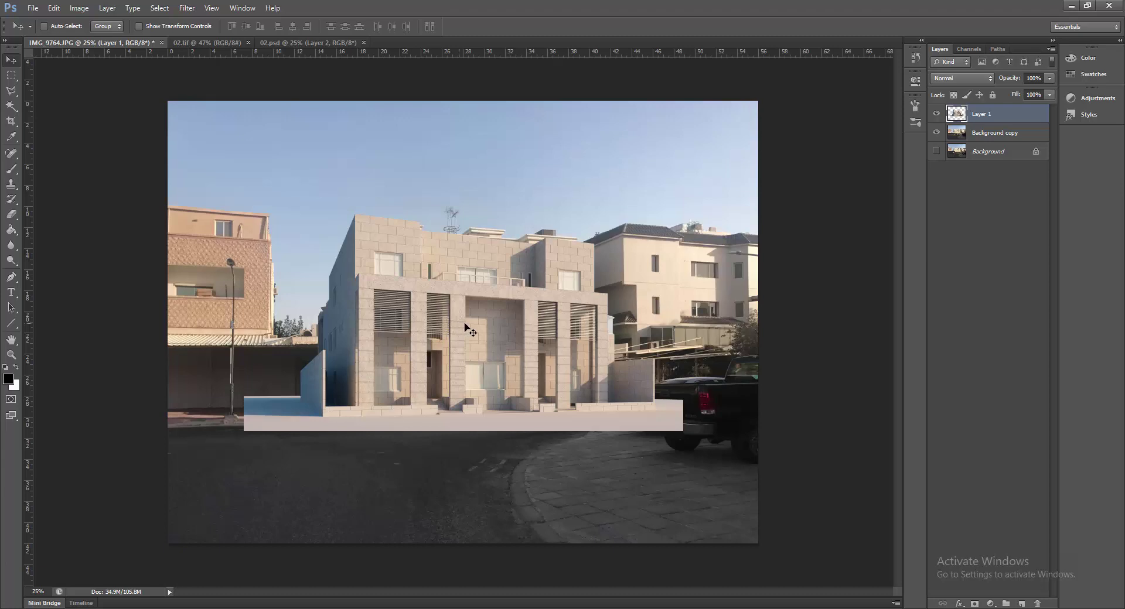
mouse_move(509, 319)
left_mouse_down()
mouse_move(525, 332)
mouse_move(506, 316)
left_mouse_up()
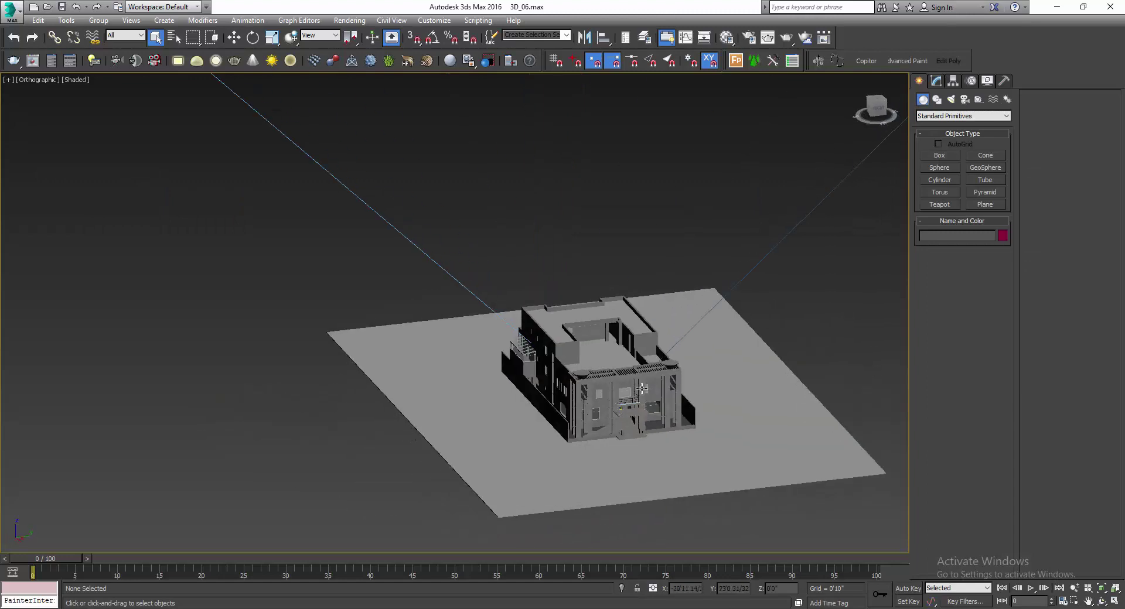
Cycle through the 3ds Max scene cameras, settling on the PhysCamera004 view.
key("c")
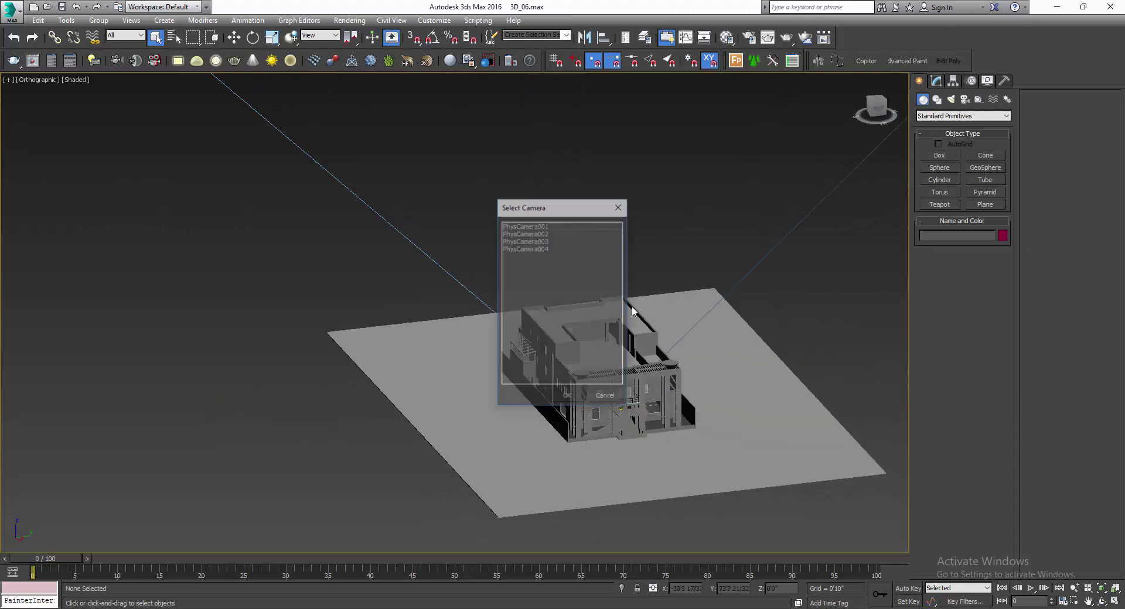
double_click(553, 249)
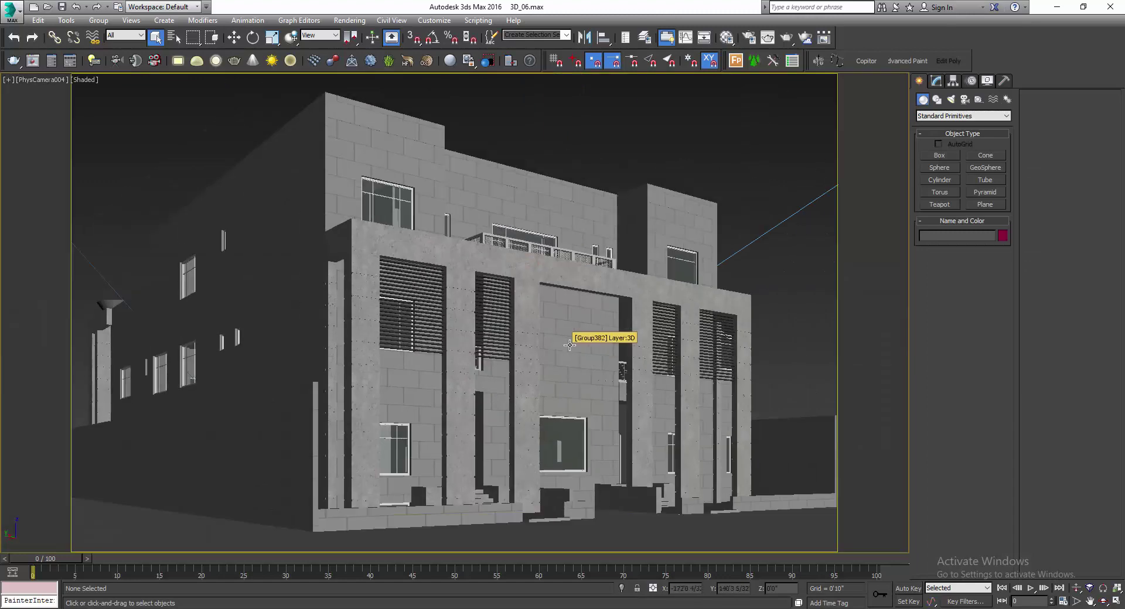
key("c")
double_click(540, 241)
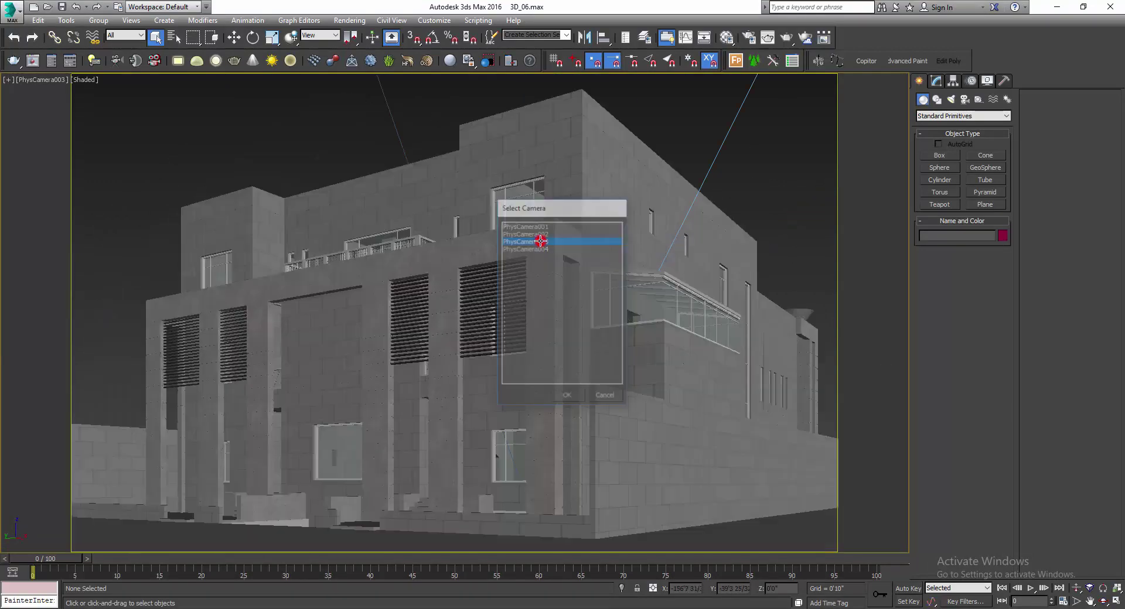
double_click(539, 227)
key("c")
double_click(539, 226)
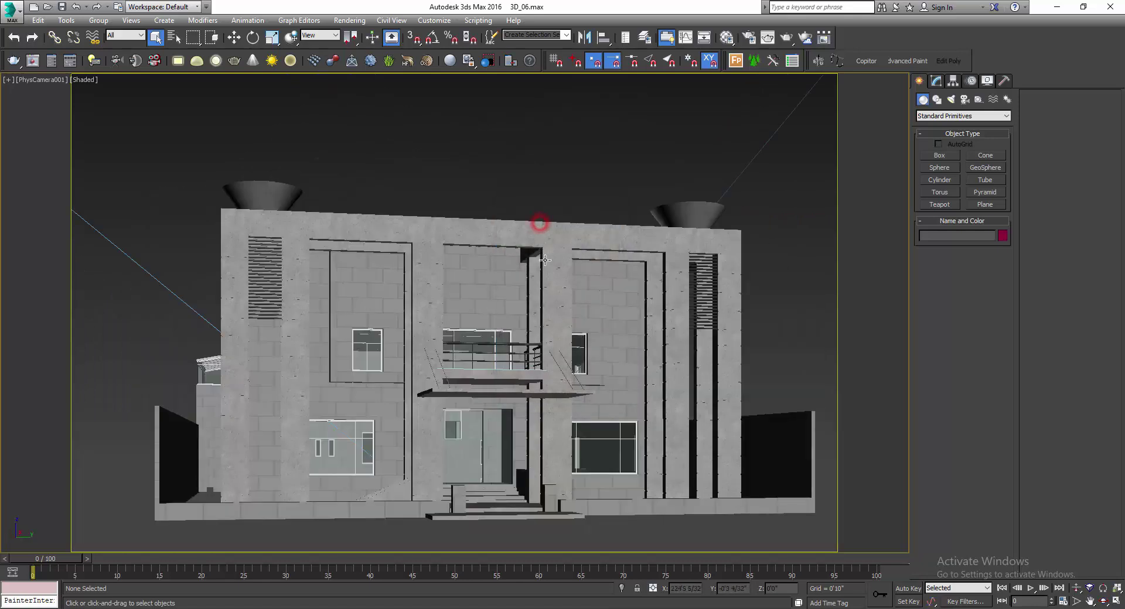
key("c")
double_click(527, 248)
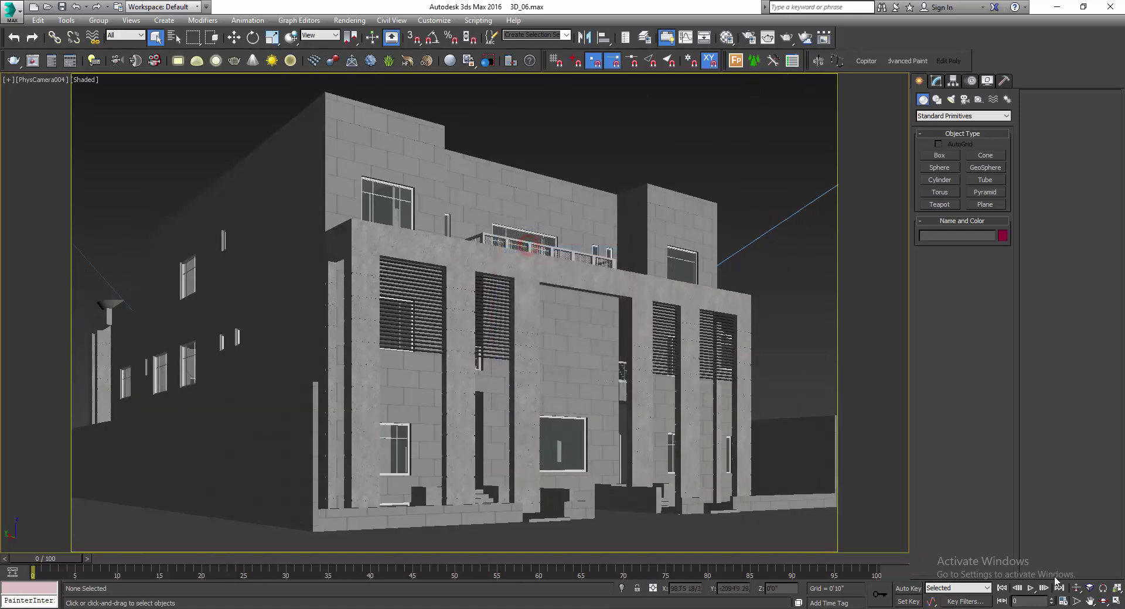
Dolly PhysCamera004 back, orbit it around the building, dolly closer, then return to Photoshop.
left_click(1076, 588)
left_click_drag(585, 409, 561, 325)
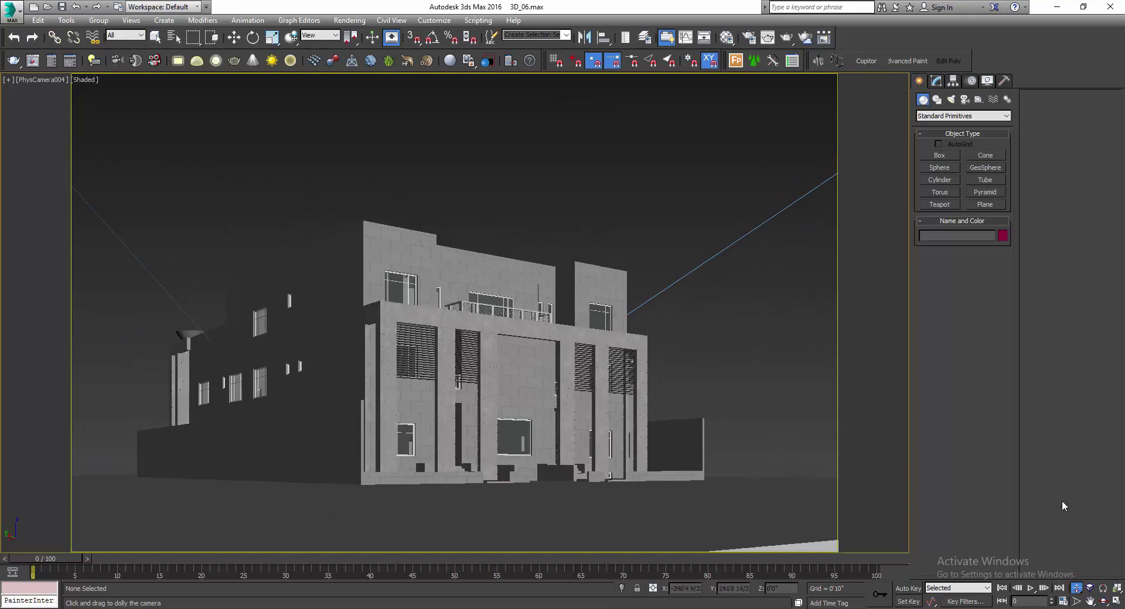
left_click(1107, 601)
mouse_move(481, 404)
left_mouse_down()
mouse_move(442, 406)
mouse_move(476, 410)
left_mouse_up()
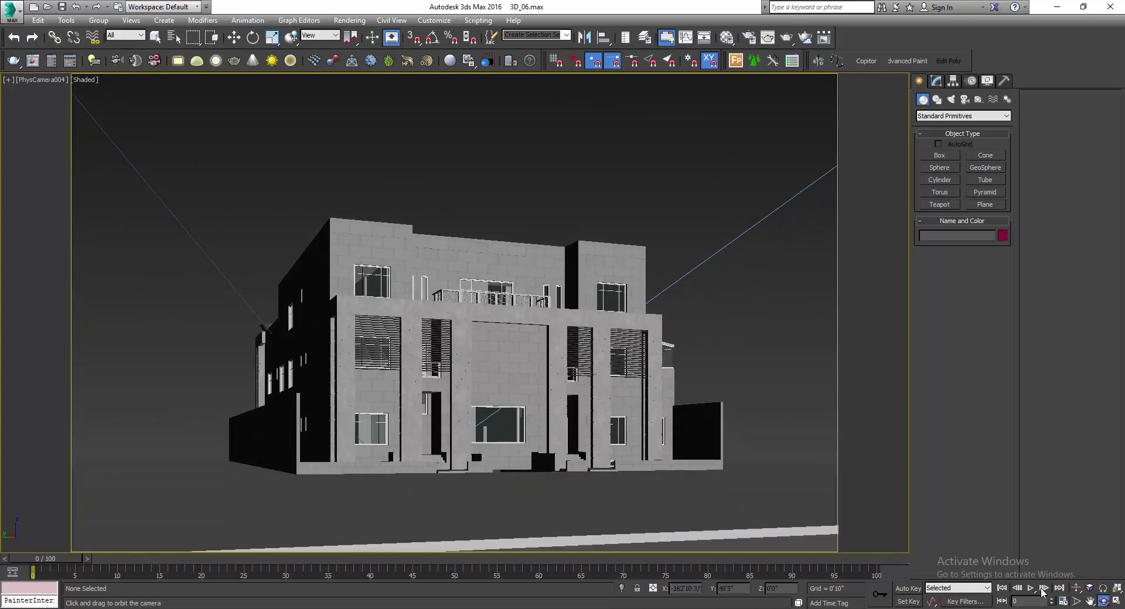
left_click(1075, 589)
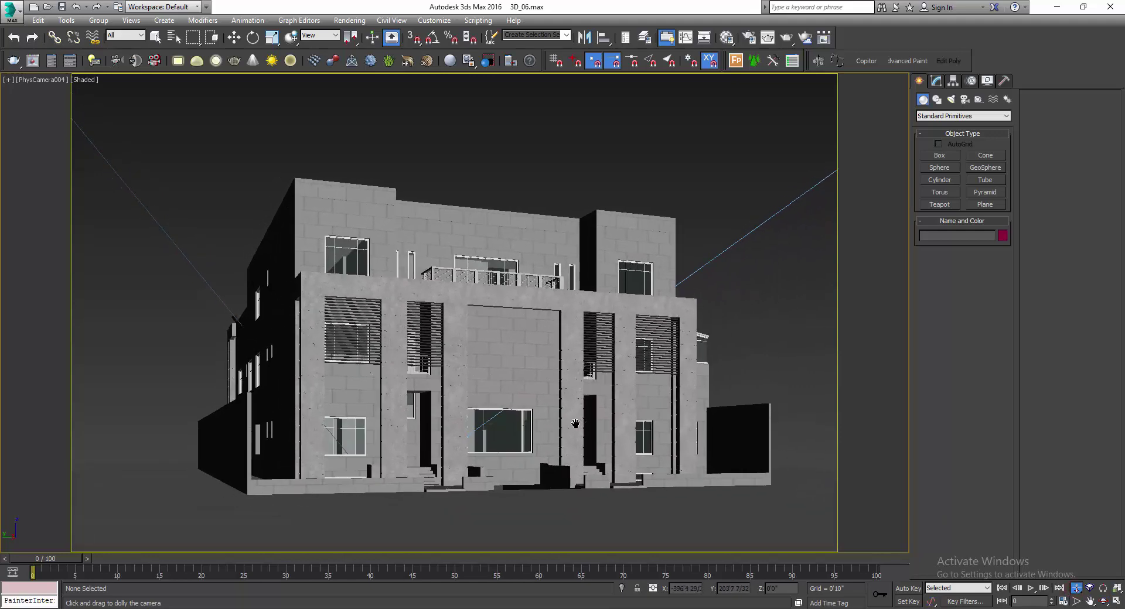
left_click_drag(595, 433, 571, 429)
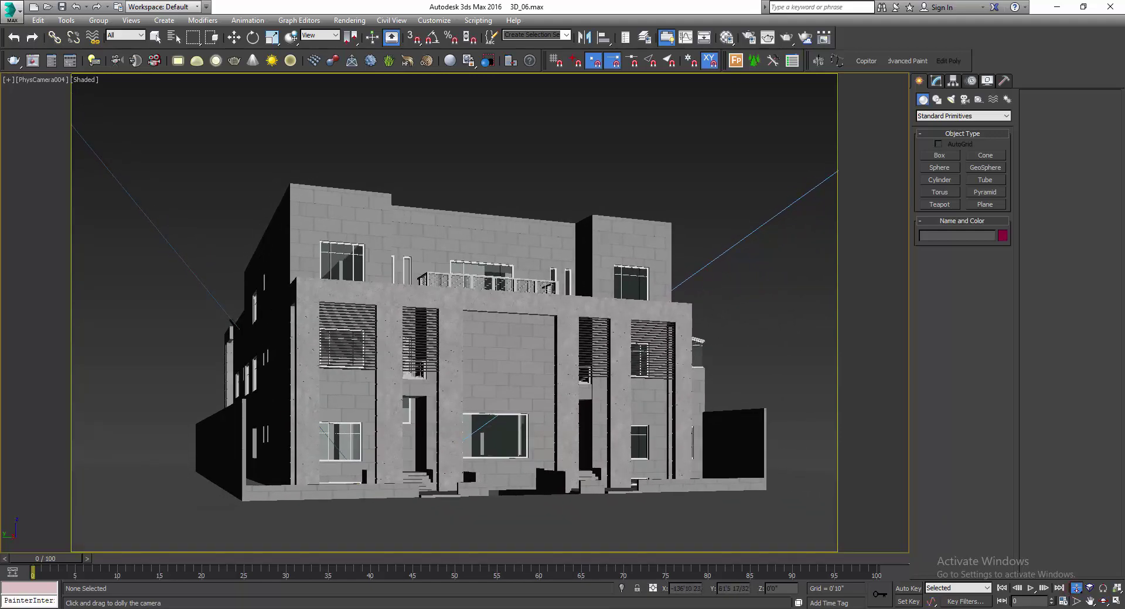
left_click(524, 571)
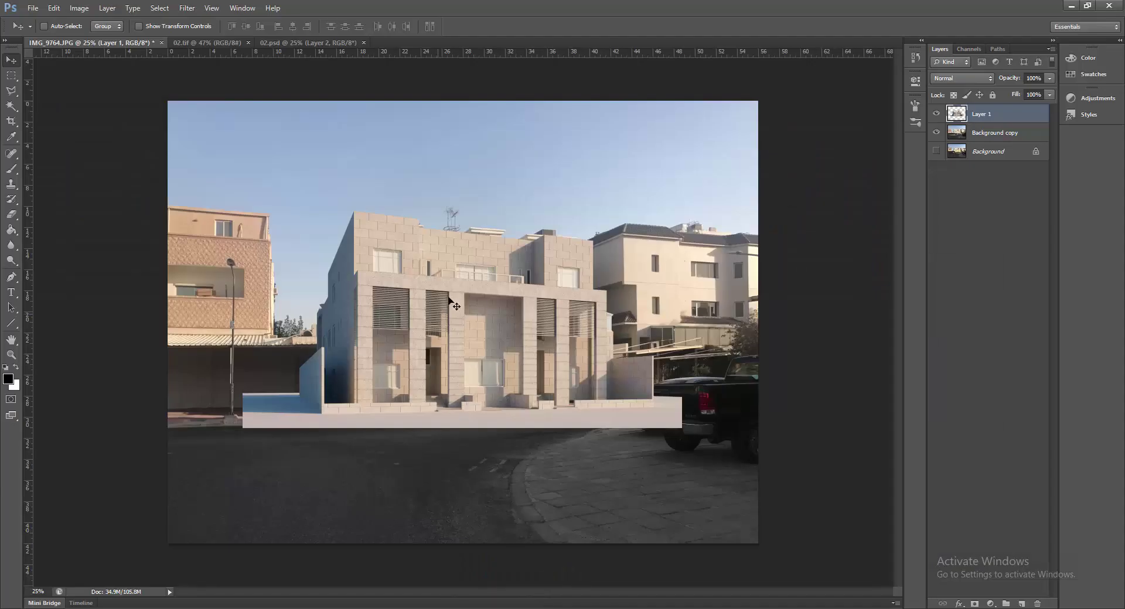
Set Layer 1 to 70% opacity and roughly reposition the building render.
left_click_drag(529, 326, 531, 325)
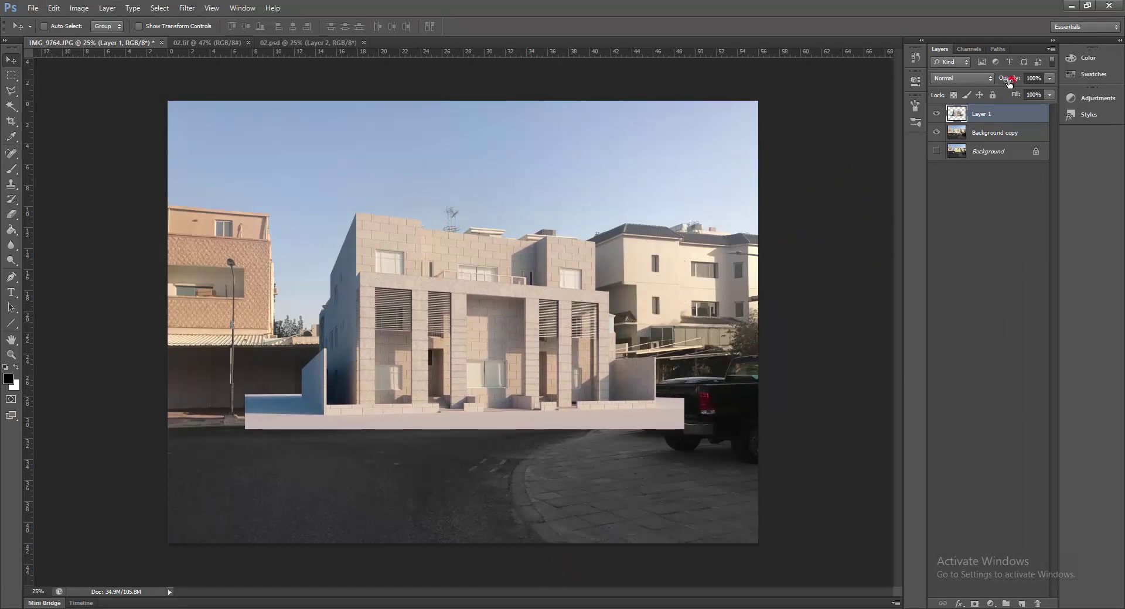
left_click_drag(1008, 82, 991, 82)
mouse_move(590, 286)
left_mouse_down()
mouse_move(592, 266)
mouse_move(589, 275)
left_mouse_up()
mouse_move(553, 350)
left_mouse_down()
mouse_move(540, 376)
mouse_move(540, 356)
left_mouse_up()
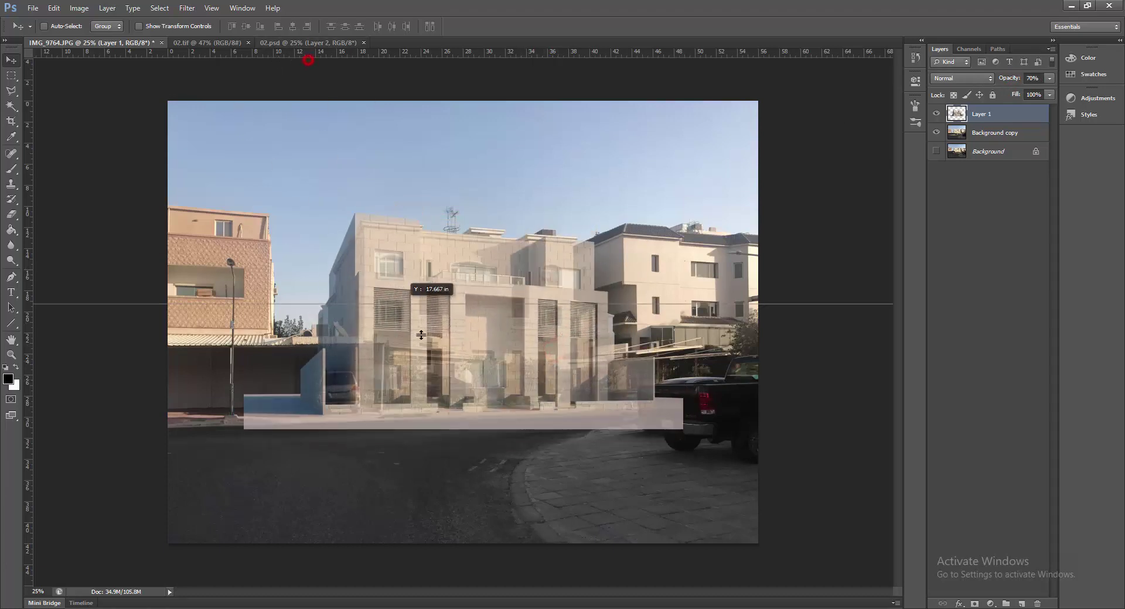
Place a horizontal guide on the street's ground line and move the building down to it.
left_click_drag(302, 54, 486, 417)
left_click_drag(494, 354, 473, 239)
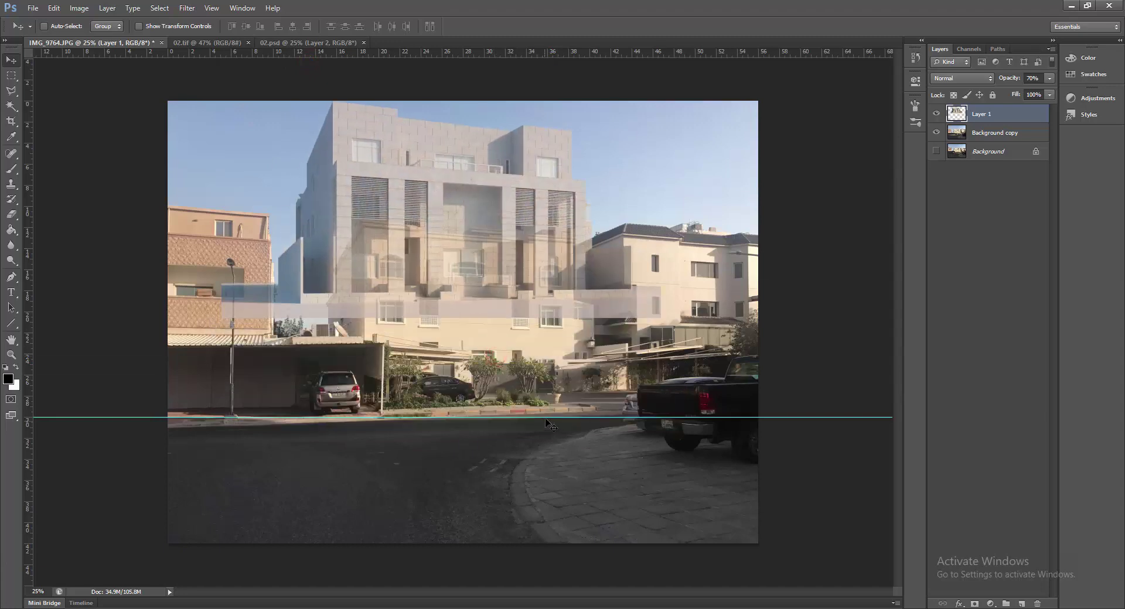
left_click_drag(546, 418, 553, 395)
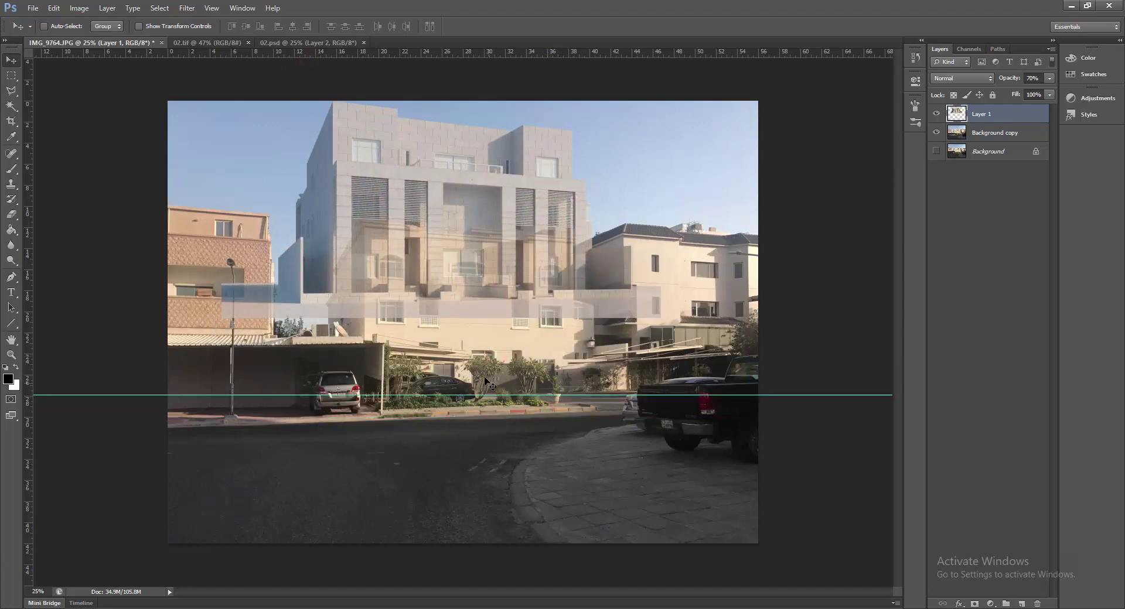
scroll(530, 398, "up", 5)
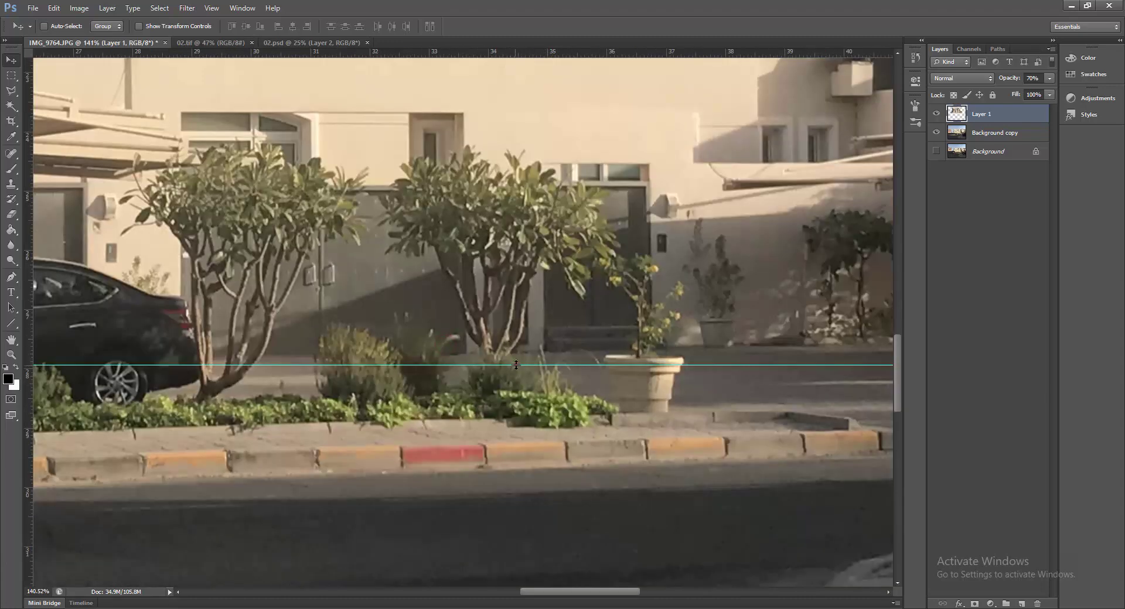
left_click_drag(515, 364, 526, 355)
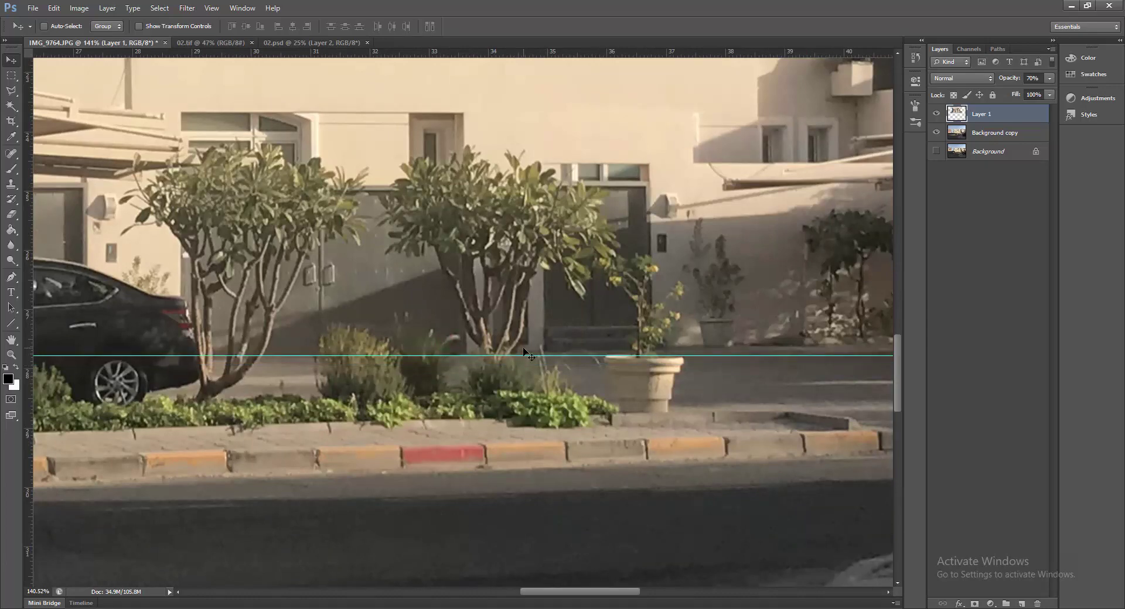
scroll(526, 354, "down", 5)
left_click_drag(507, 220, 547, 329)
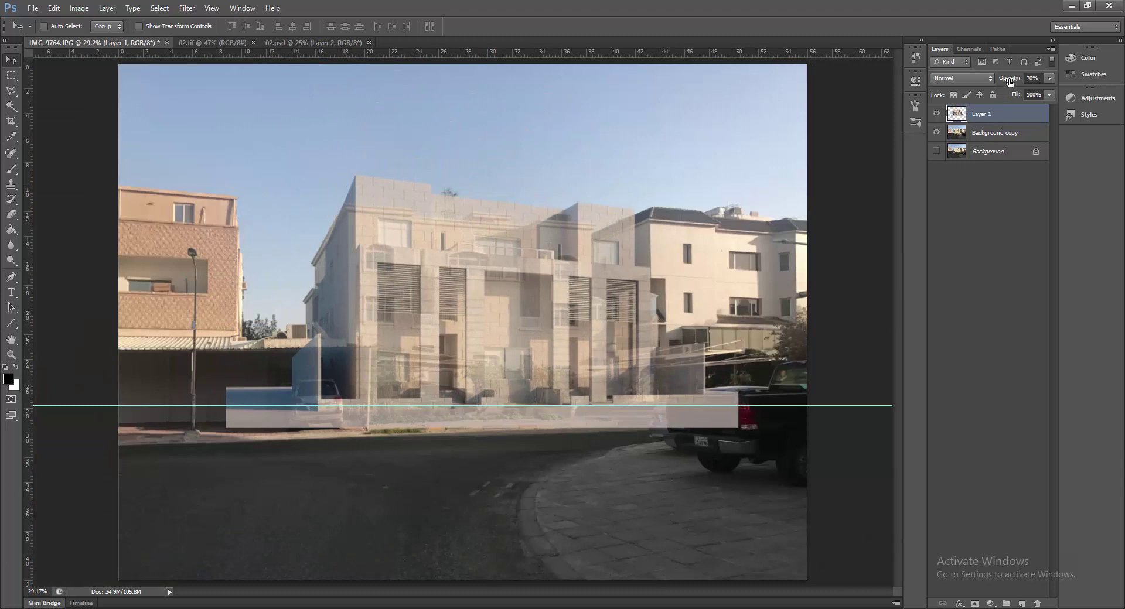
Fine-tune the building's position and set Layer 1 opacity to 78%.
left_click_drag(1009, 82, 1026, 82)
left_click_drag(570, 365, 560, 364)
left_click_drag(426, 306, 423, 313)
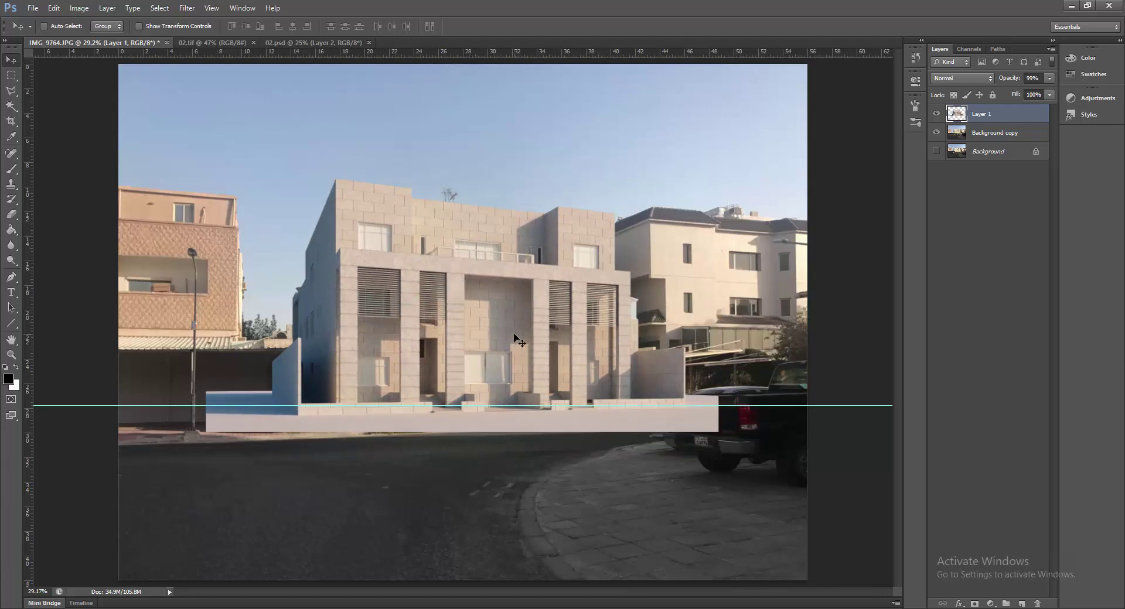
key("ctrl+t")
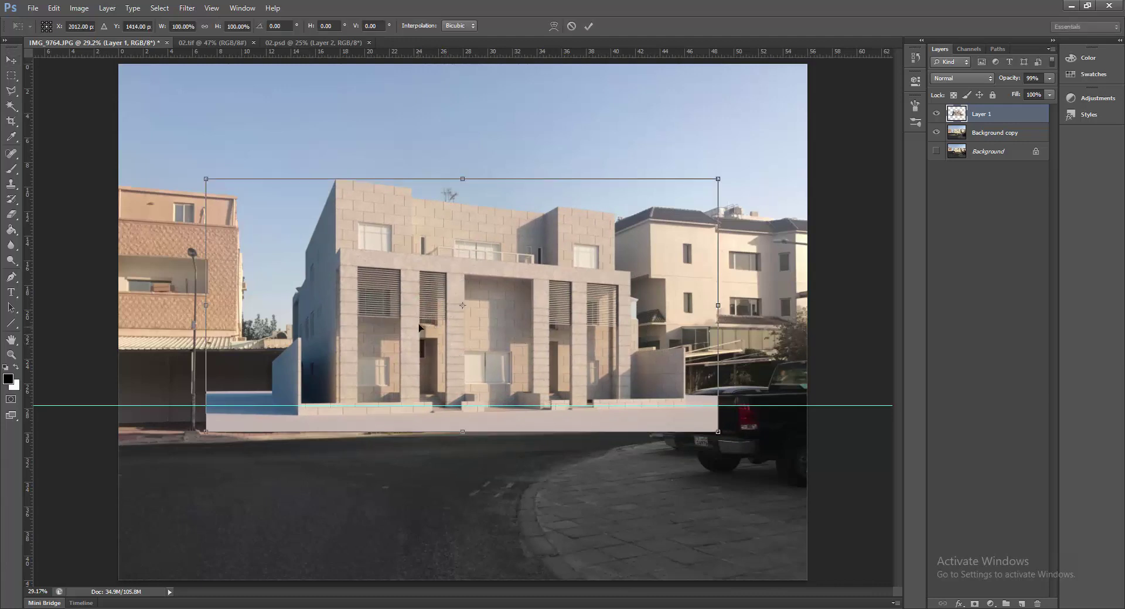
key("Return")
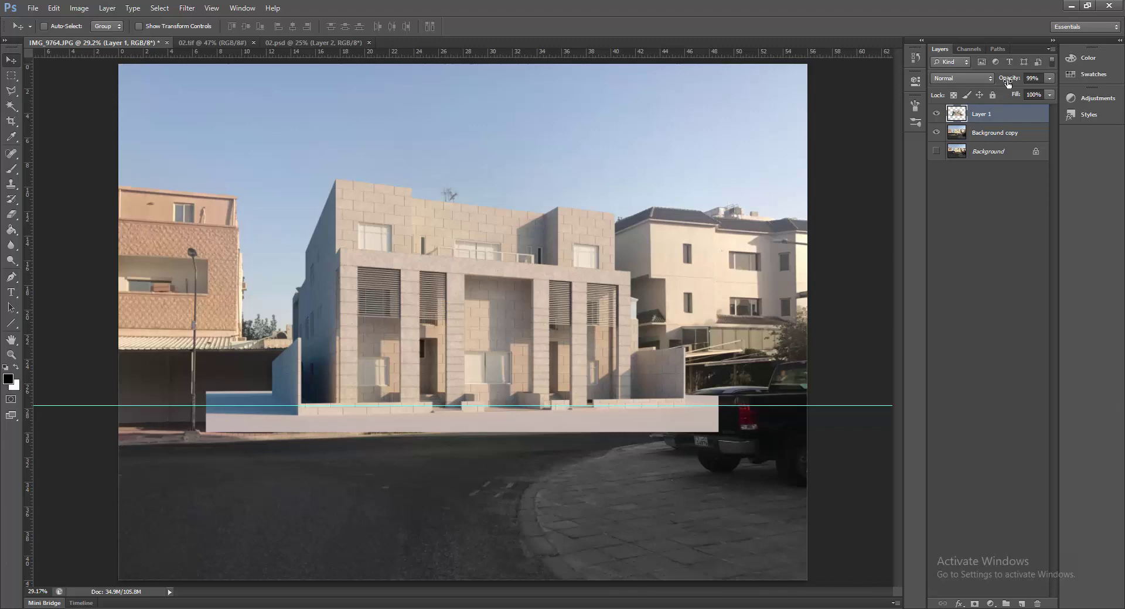
left_click_drag(1010, 78, 1005, 81)
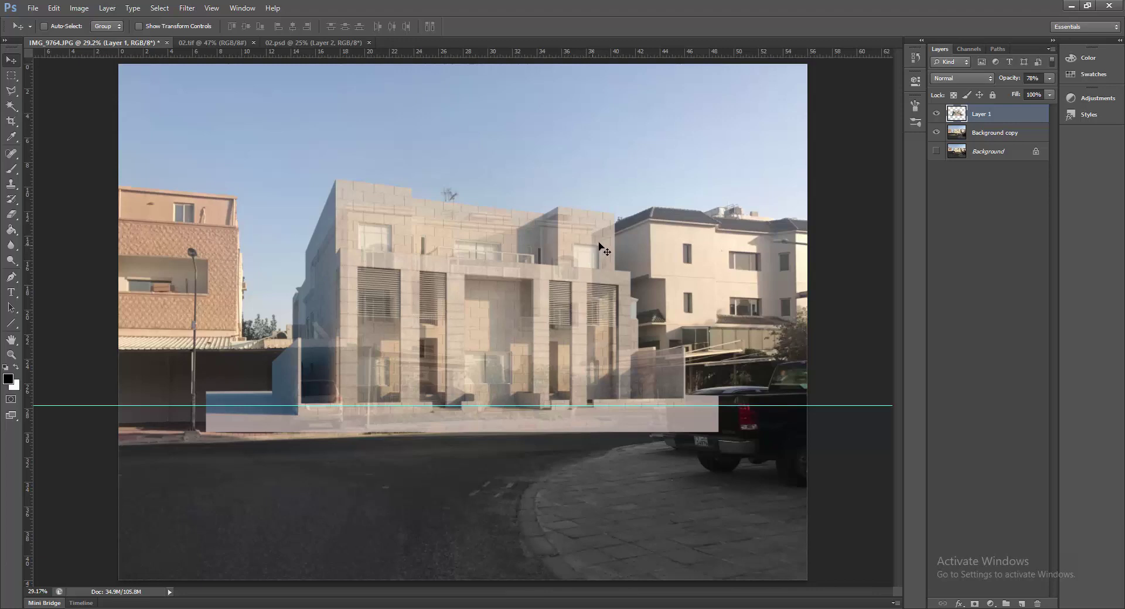
key("ctrl+t")
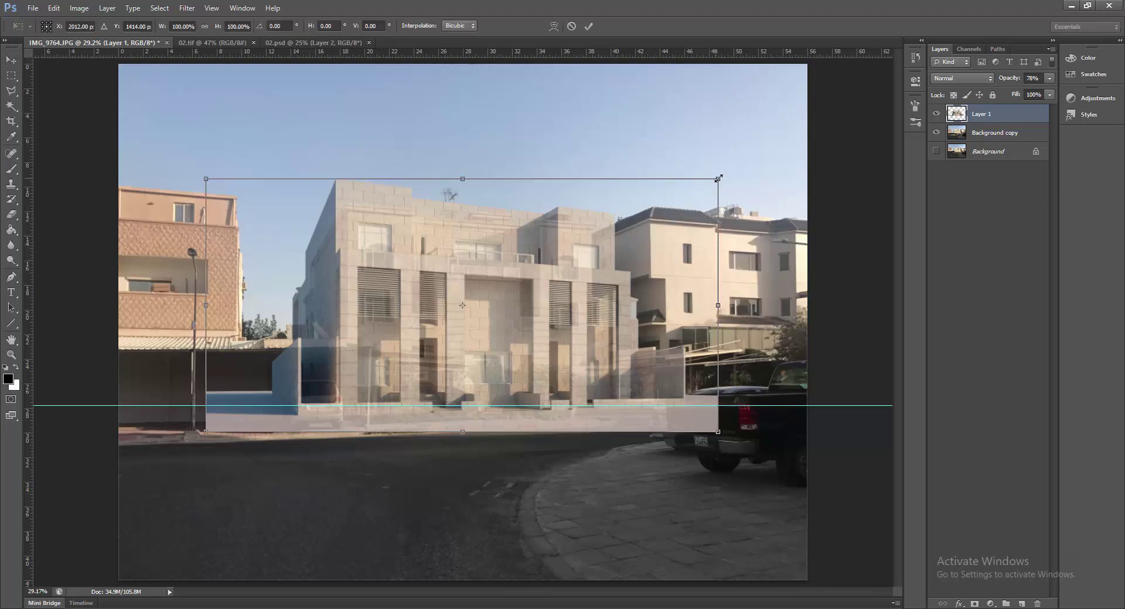
Resize the building render using its top-right and top-left transform corners.
mouse_move(718, 179)
left_mouse_down()
mouse_move(672, 201)
mouse_move(681, 197)
left_mouse_up()
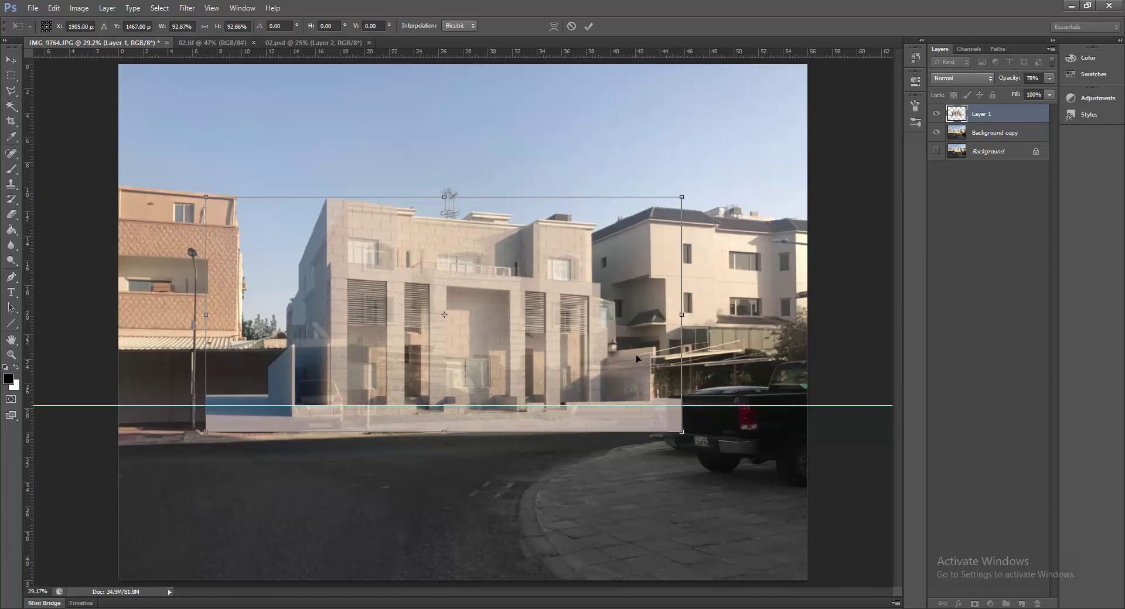
left_click_drag(681, 196, 690, 193)
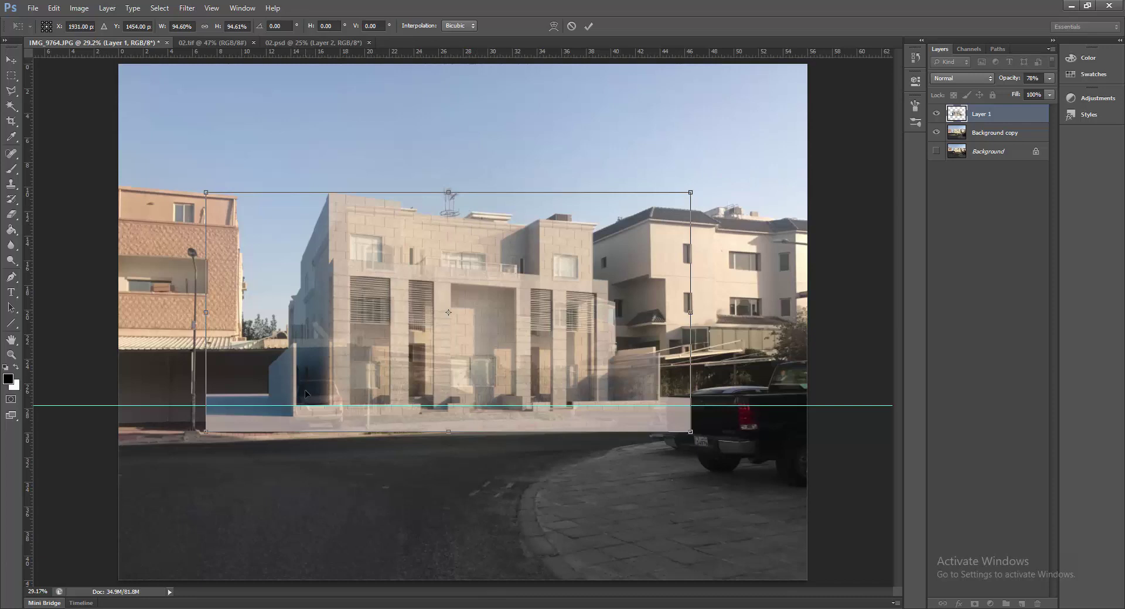
left_click_drag(204, 195, 217, 201)
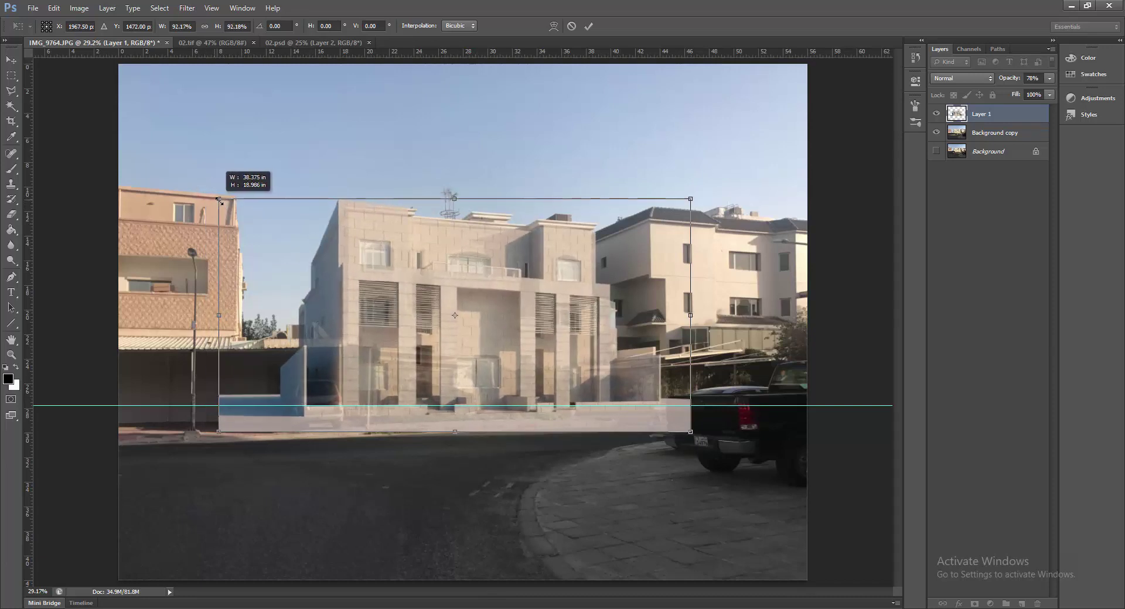
mouse_move(217, 201)
left_mouse_down()
mouse_move(241, 212)
mouse_move(230, 203)
mouse_move(223, 213)
left_mouse_up()
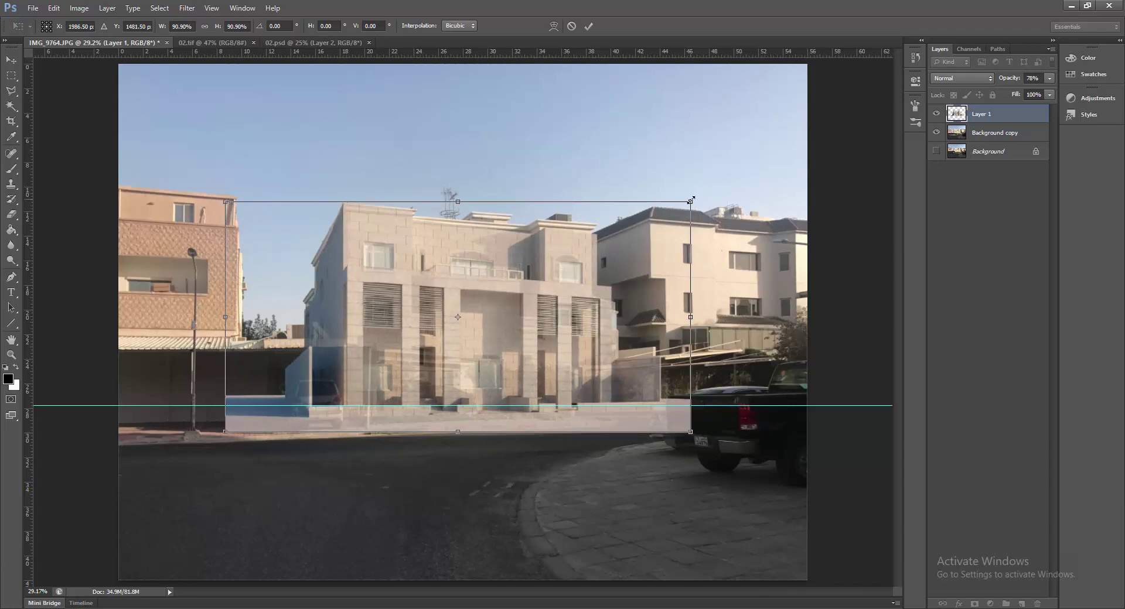
left_click_drag(691, 199, 690, 201)
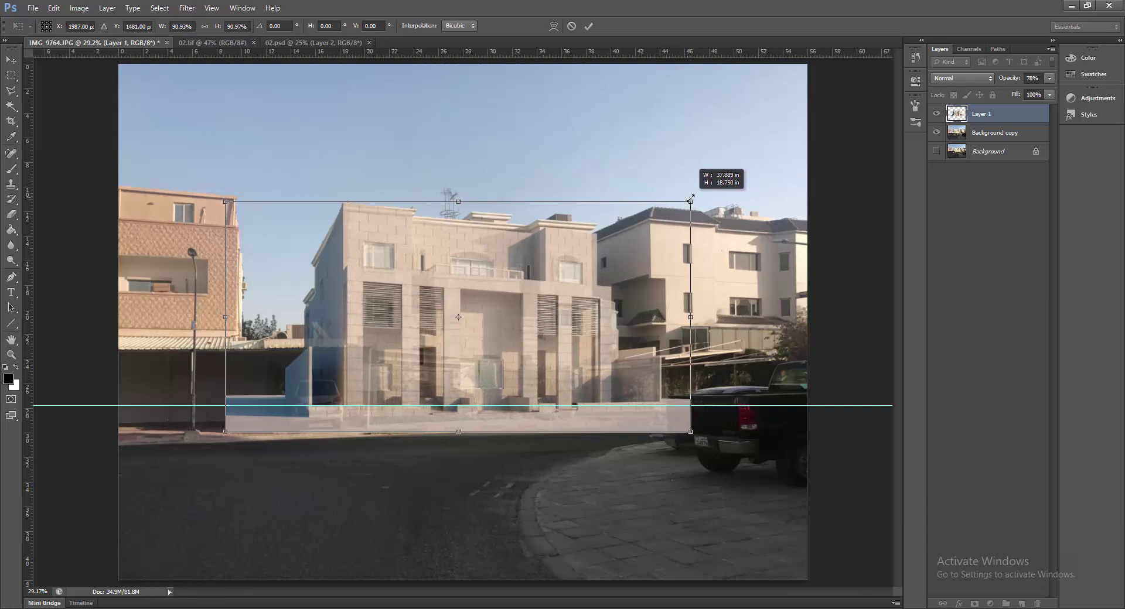
left_click_drag(226, 201, 217, 198)
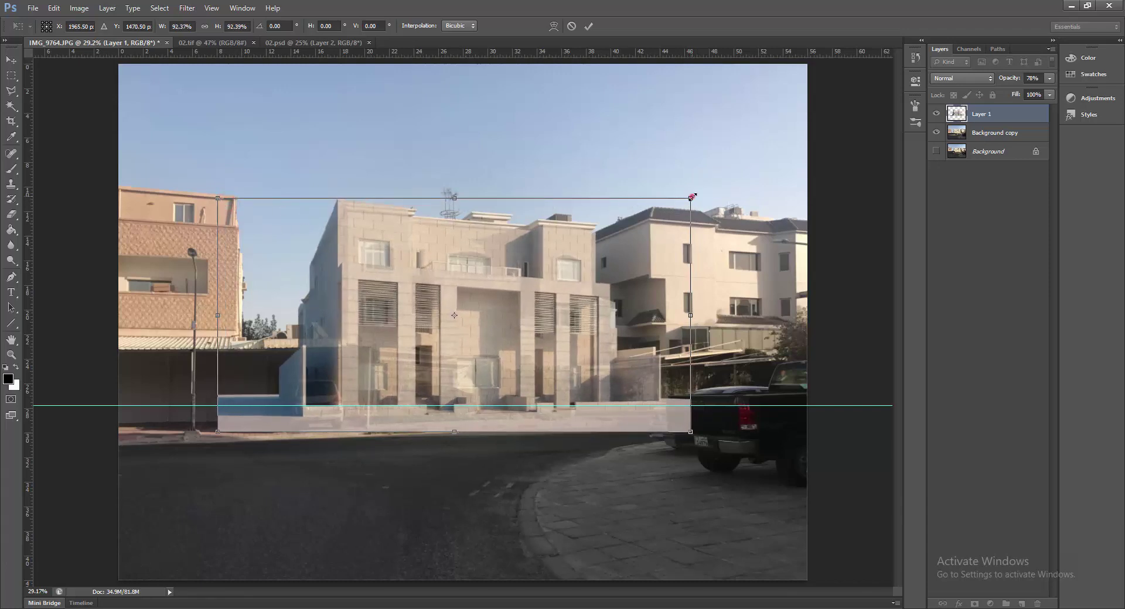
left_click_drag(691, 197, 687, 192)
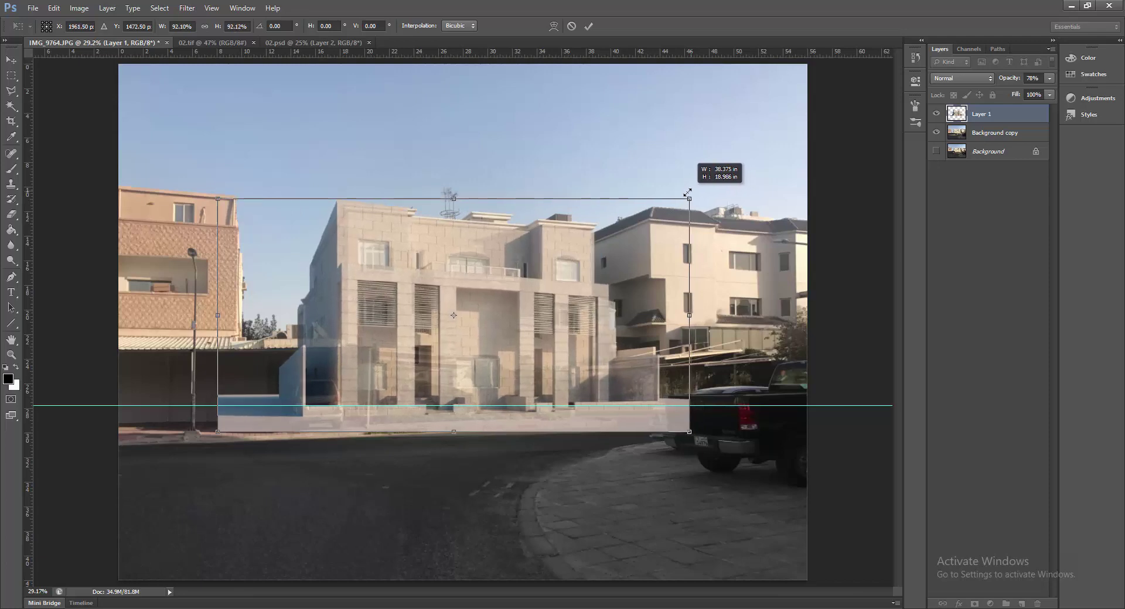
left_click_drag(687, 193, 696, 192)
Finish scaling to about 90.6% × 92.7%, nudge it up, apply, and set 100% opacity.
left_click_drag(571, 235, 578, 237)
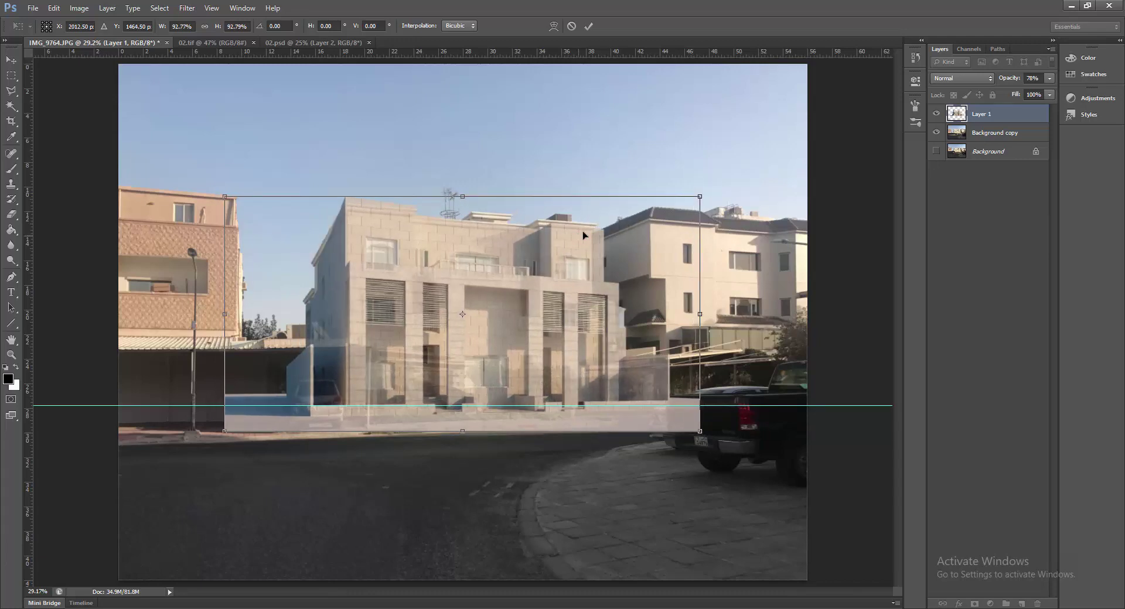
left_click_drag(690, 200, 699, 196)
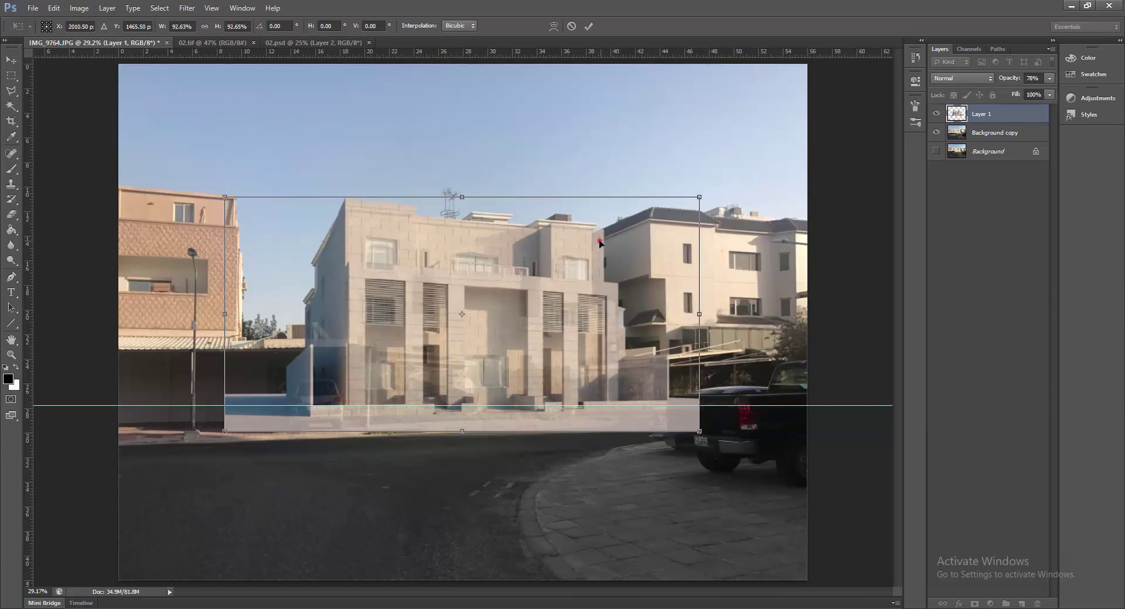
left_click_drag(599, 239, 595, 239)
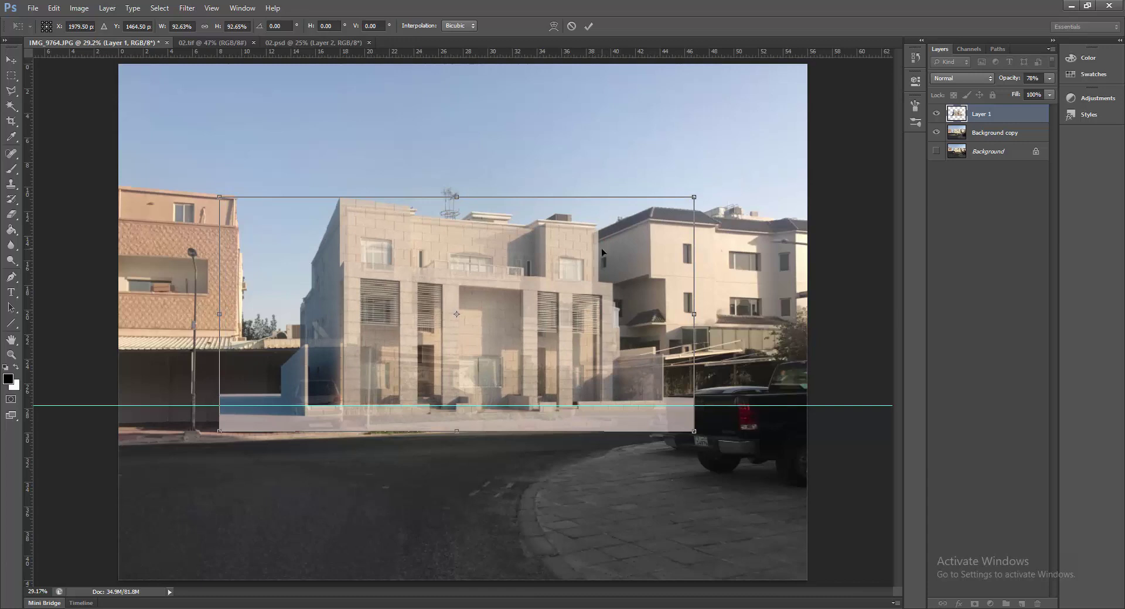
key("shift+Up")
key("shift+Up")
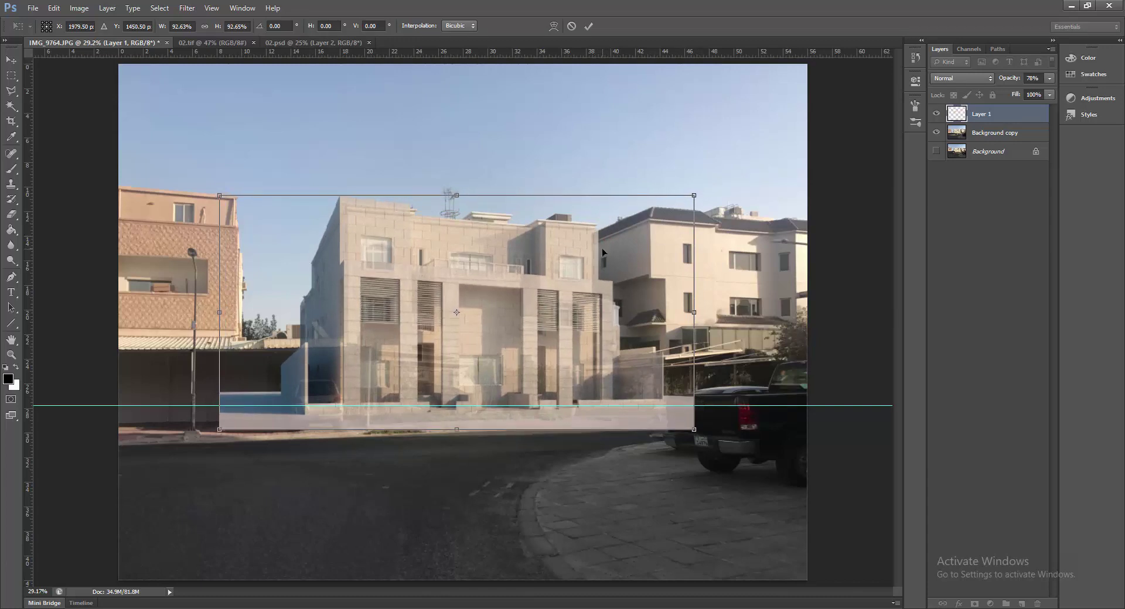
key("Up")
key("Down")
key("Down")
key("Down")
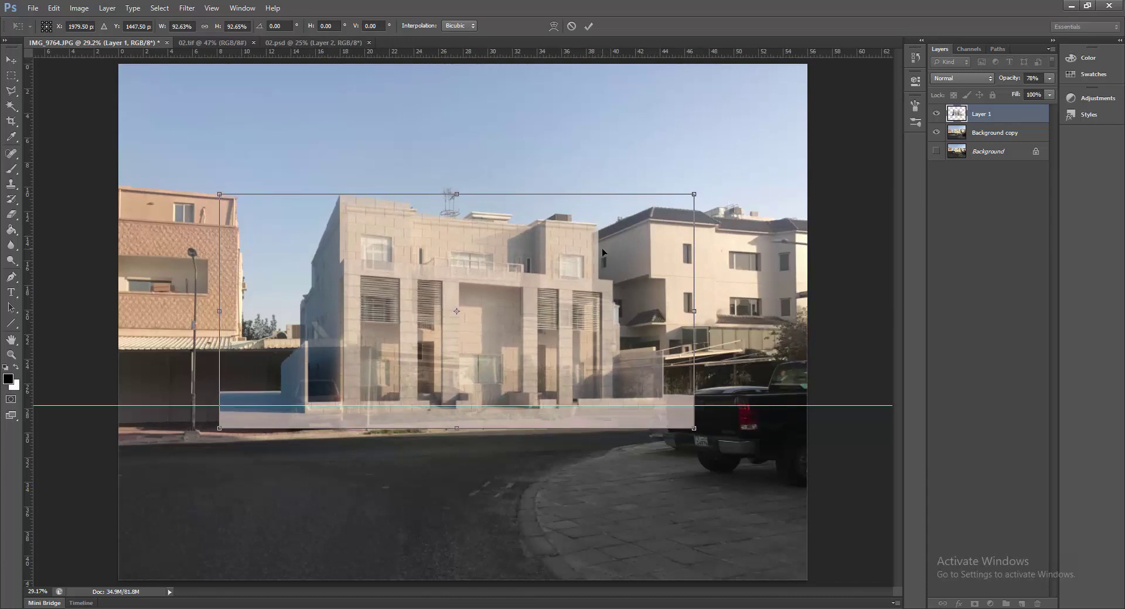
key("Return")
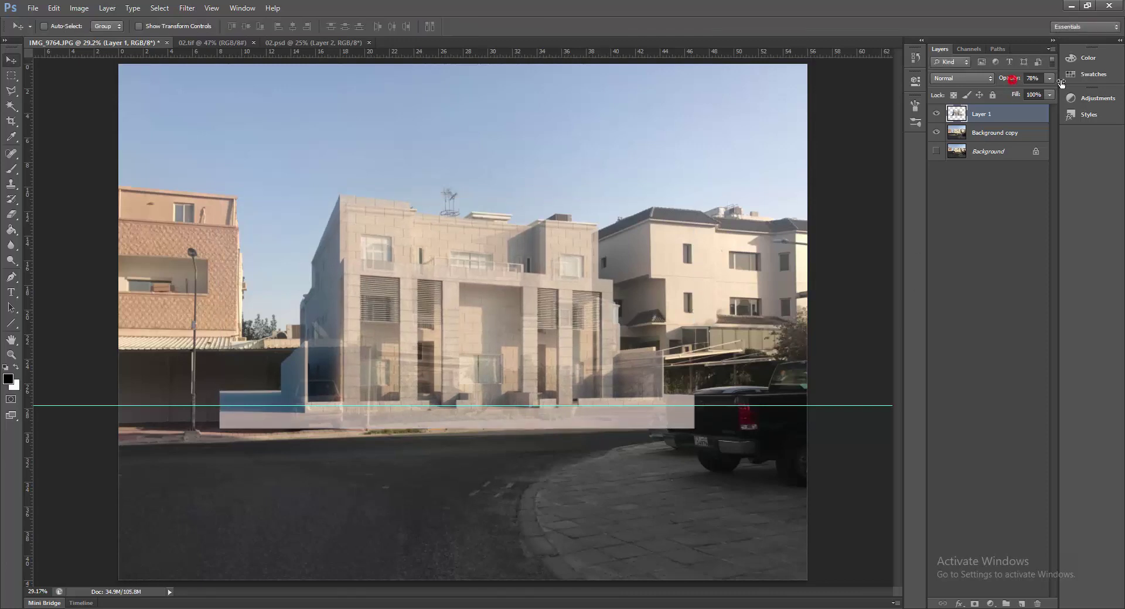
key("0")
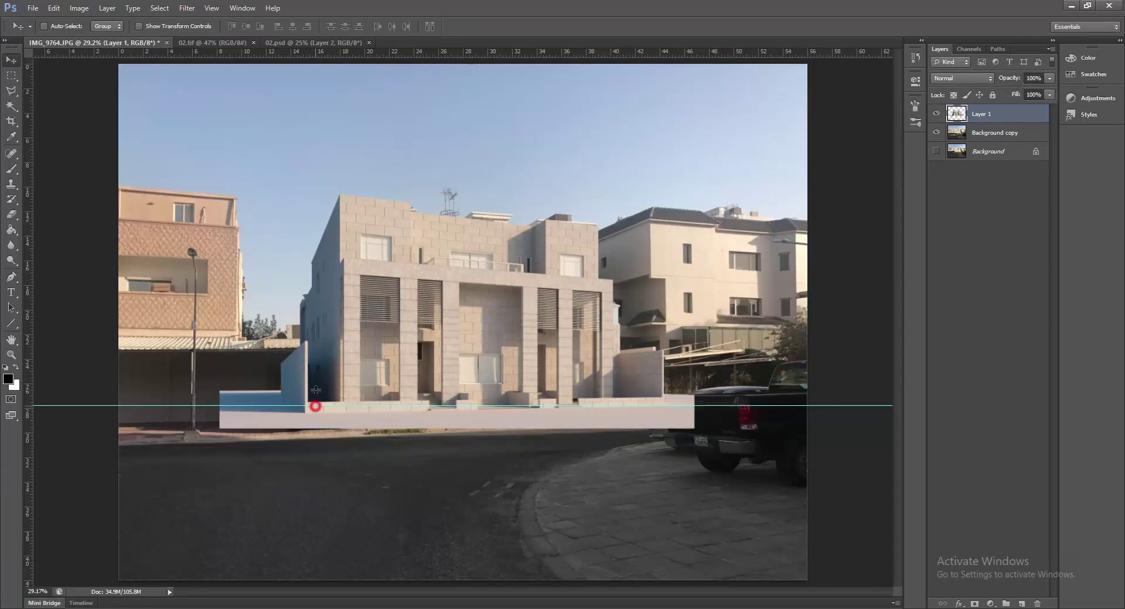
Delete the guide and trace the low wall, building base and truck with the Polygonal Lasso.
left_click_drag(315, 405, 334, 54)
left_click(12, 90)
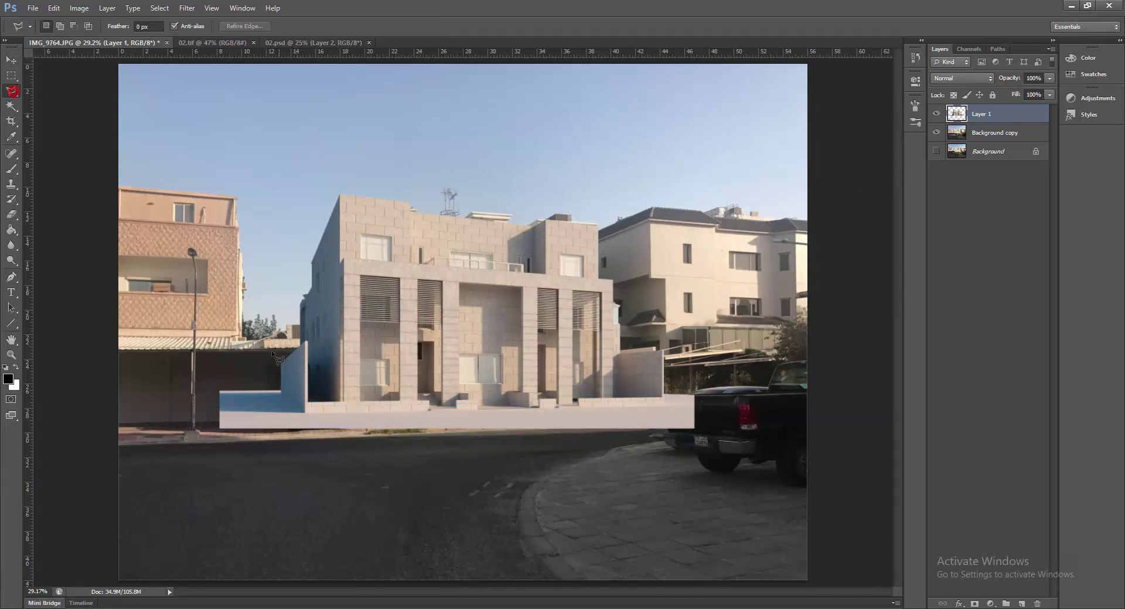
left_click_drag(157, 347, 829, 515)
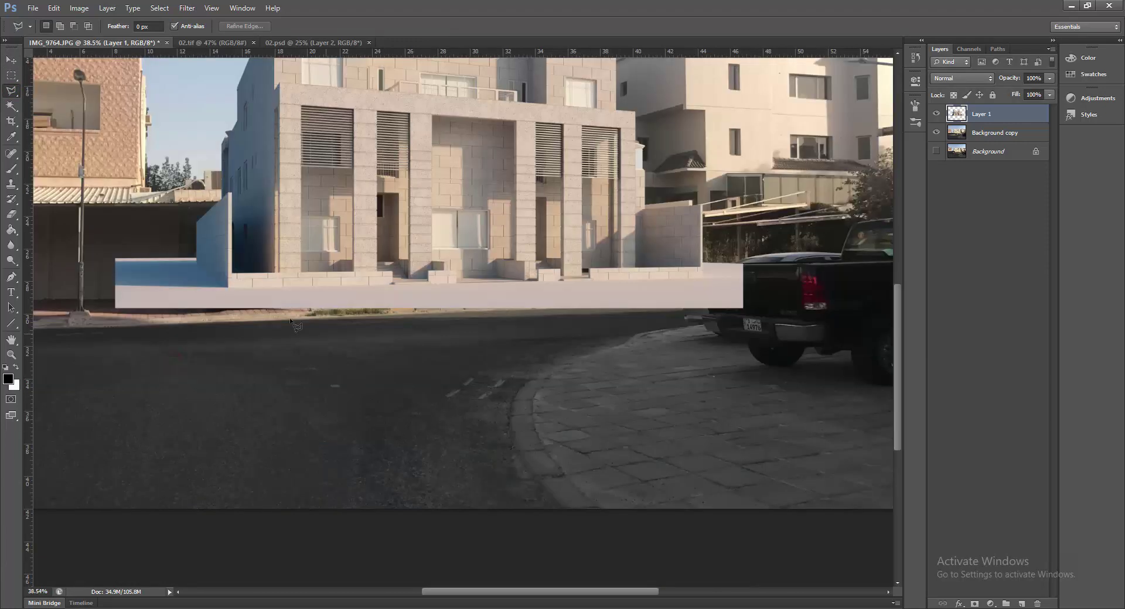
left_click(195, 258)
left_click(226, 287)
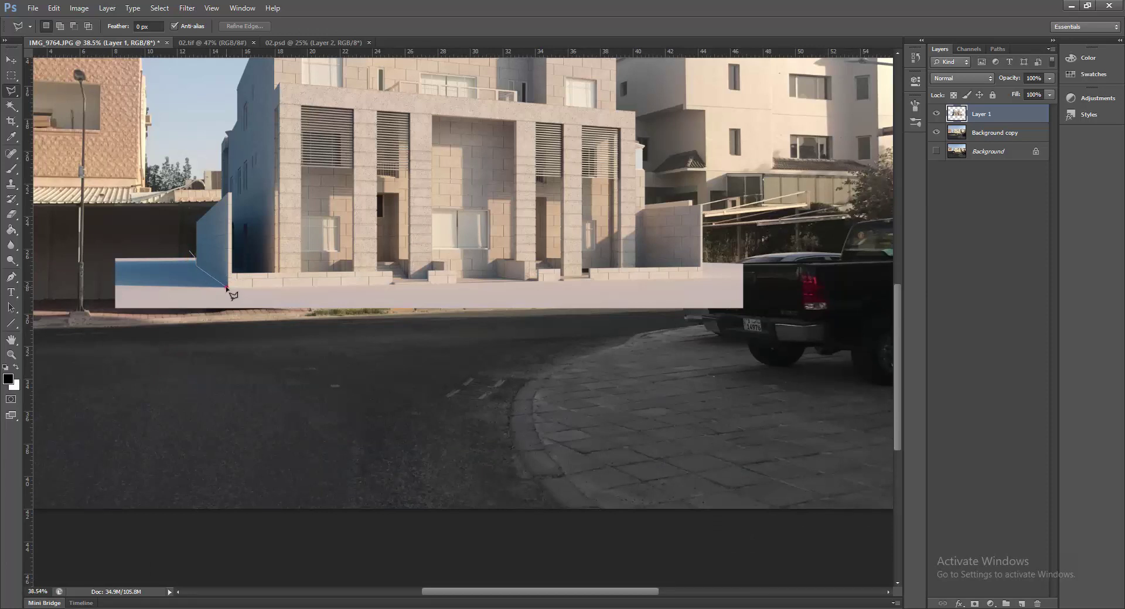
left_click(702, 277)
left_click(747, 251)
left_click(772, 311)
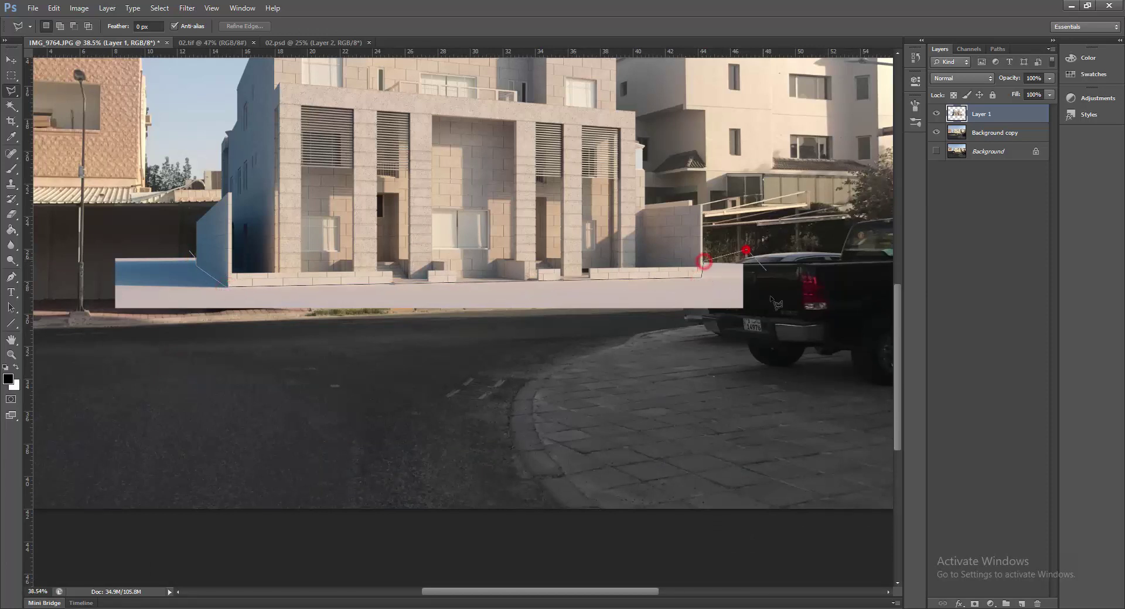
Close the outline along the road to the lamp post and make it an inverted layer mask.
left_click(674, 380)
left_click(282, 379)
left_click(107, 329)
left_click(86, 226)
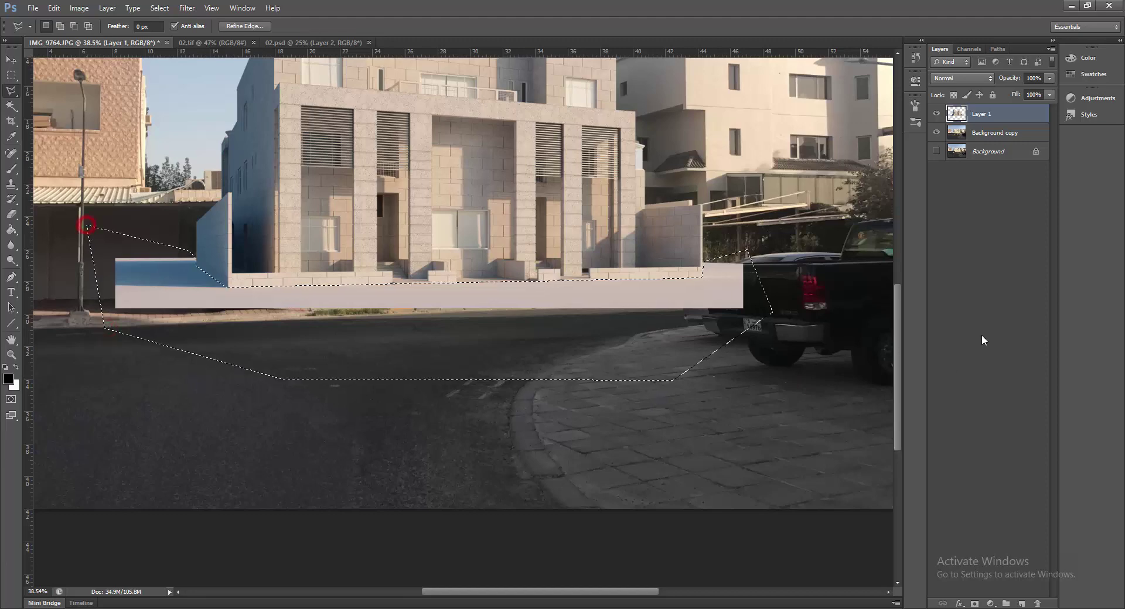
left_click(974, 601)
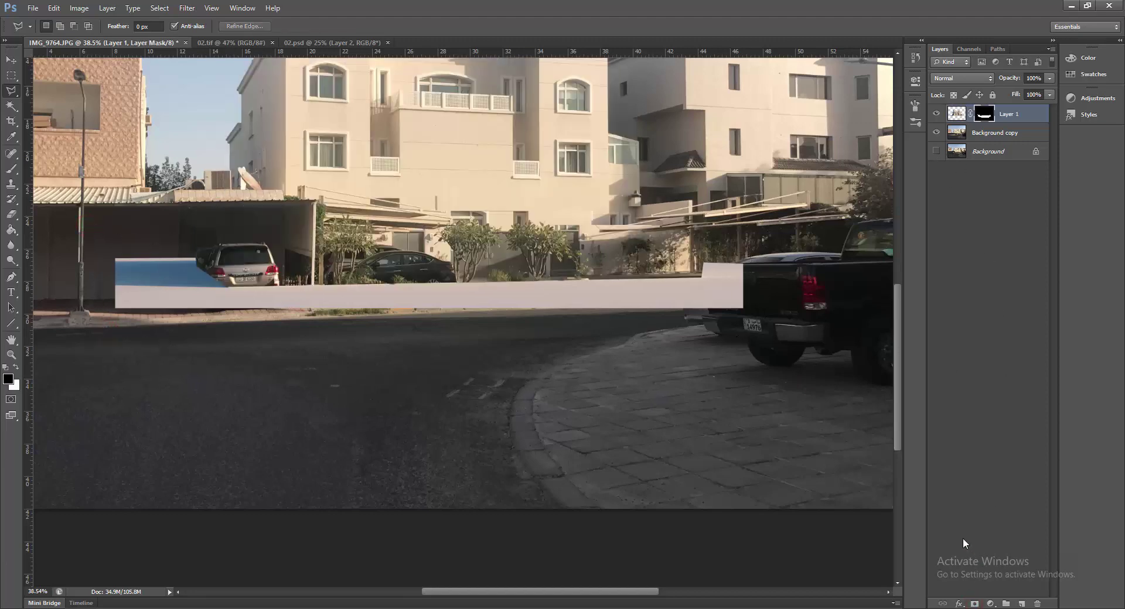
key("ctrl+i")
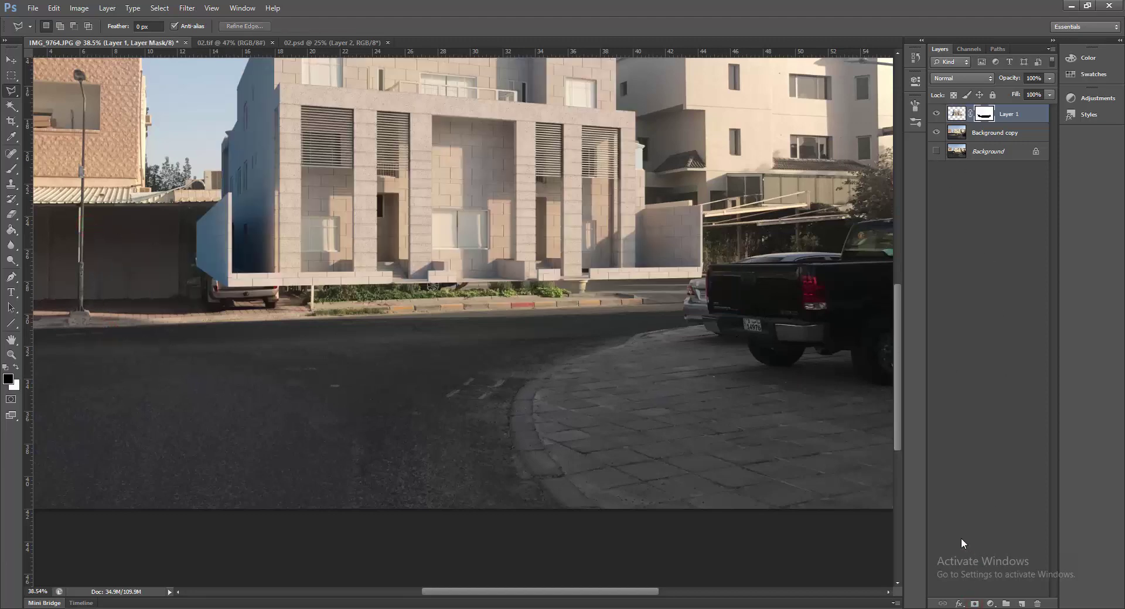
key("ctrl+0")
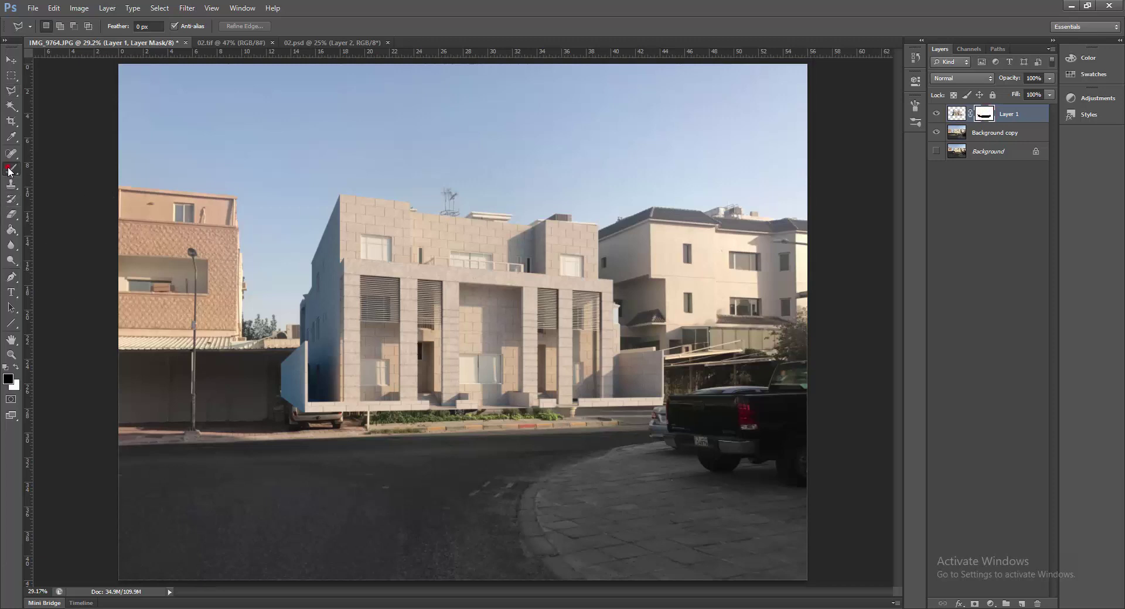
With a 150 px brush at 100% opacity, paint the mask to reveal the parked car, shrubs and carport.
key("b")
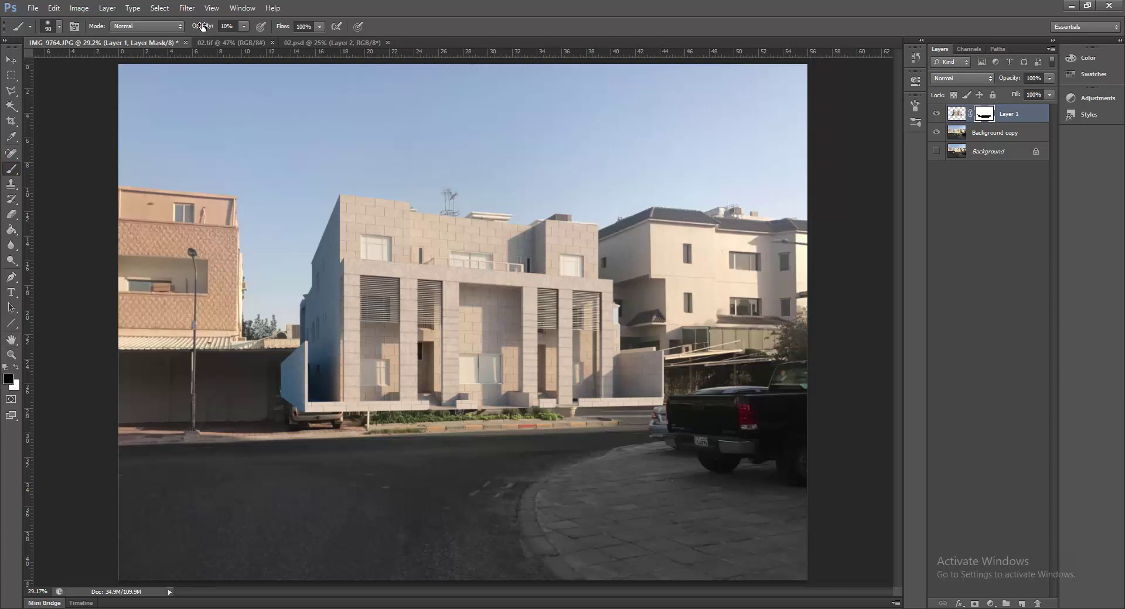
left_click_drag(202, 26, 212, 26)
key("bracketright")
key("bracketright")
key("bracketright")
key("bracketleft")
mouse_move(285, 373)
left_mouse_down()
mouse_move(284, 399)
mouse_move(519, 421)
left_mouse_up()
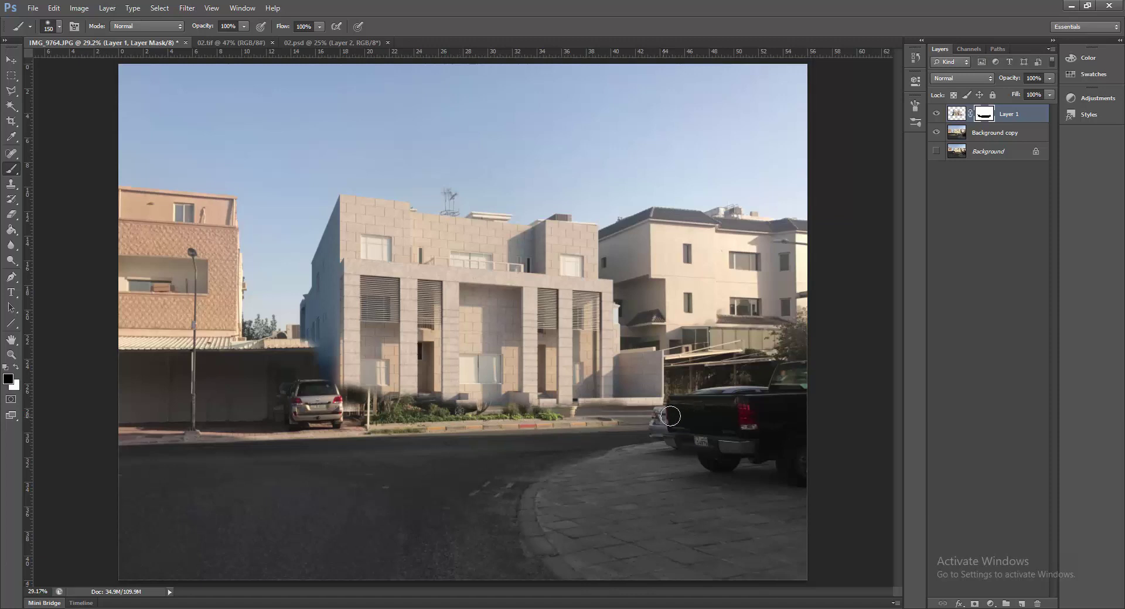
left_click_drag(519, 420, 673, 417)
left_click_drag(367, 398, 403, 404)
left_click_drag(346, 377, 341, 414)
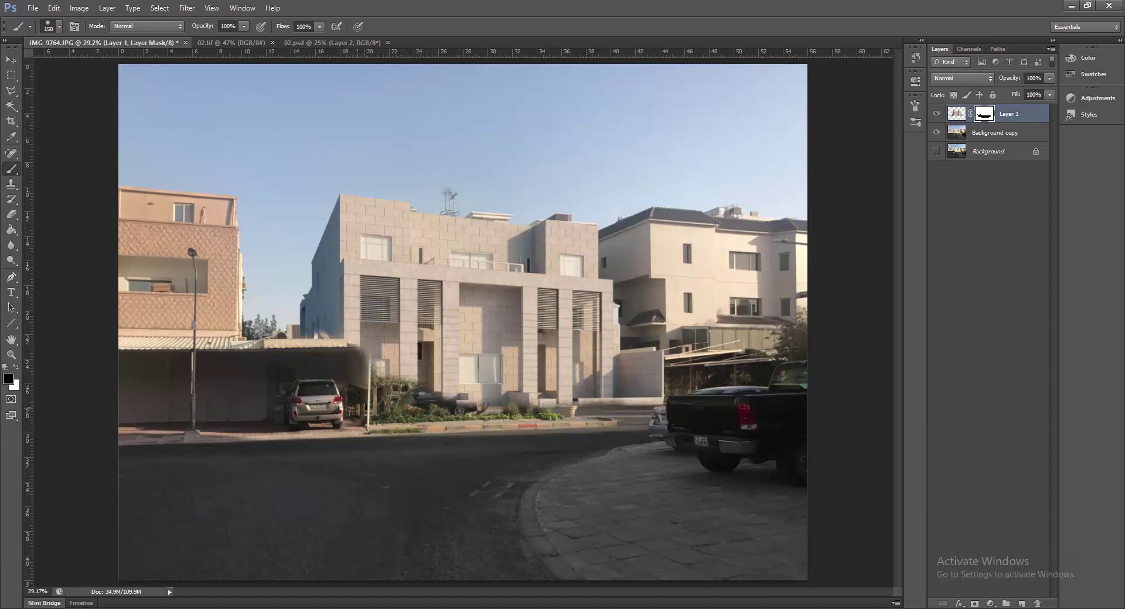
Paint the mask to reveal the tree, dark car, kerb, right wall edge and awning.
left_click_drag(386, 378, 405, 389)
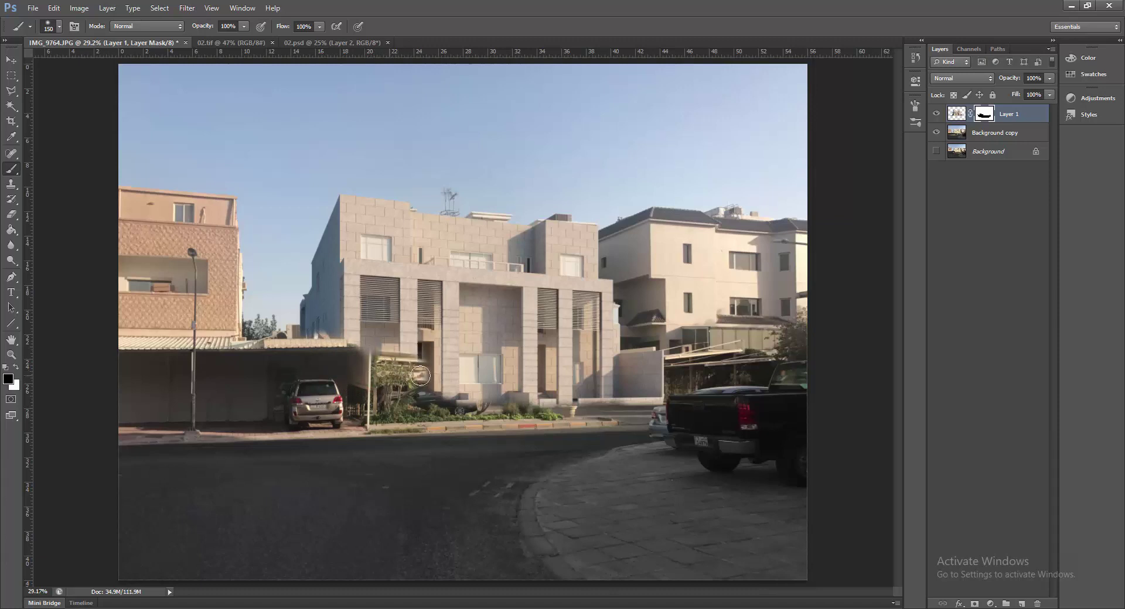
left_click_drag(420, 375, 431, 378)
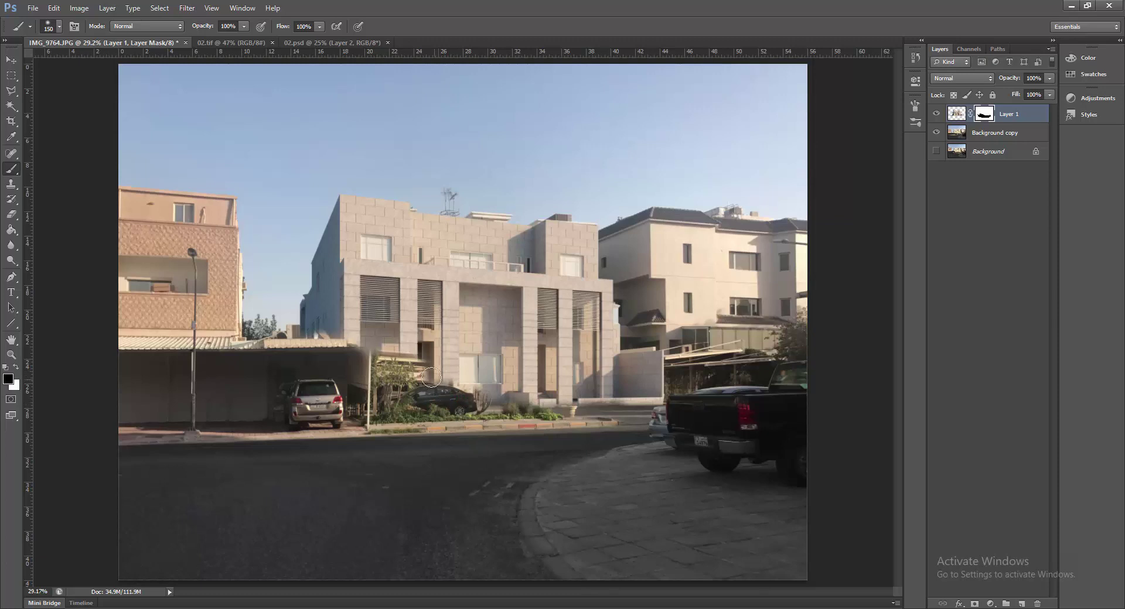
mouse_move(431, 377)
left_mouse_down()
mouse_move(383, 366)
mouse_move(672, 409)
mouse_move(648, 412)
left_mouse_up()
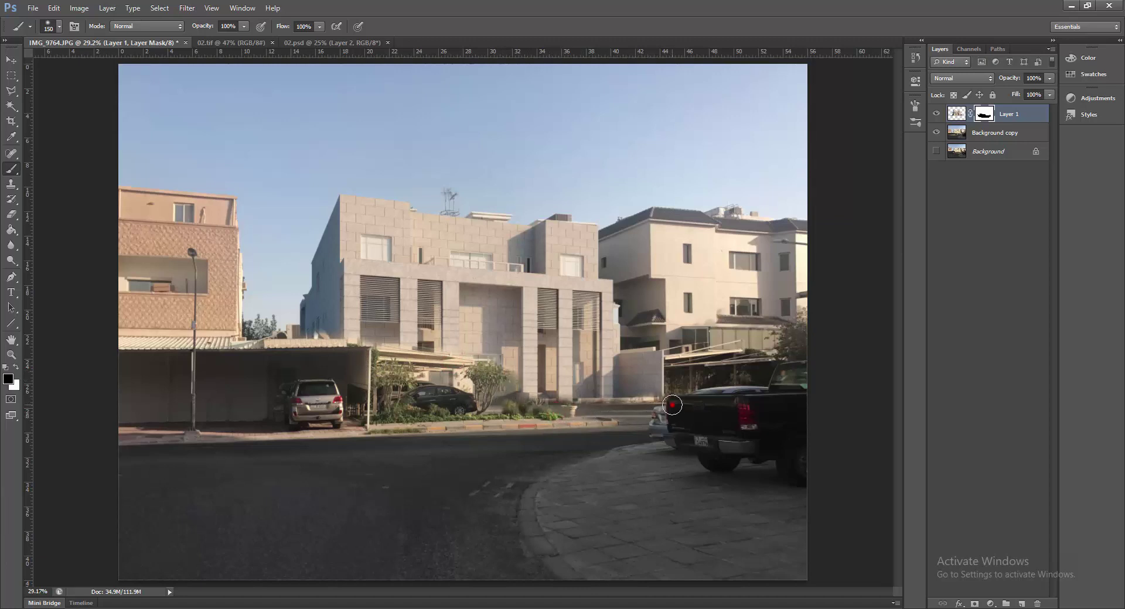
left_click_drag(604, 410, 657, 409)
left_click_drag(668, 367, 669, 364)
left_click_drag(674, 409, 658, 364)
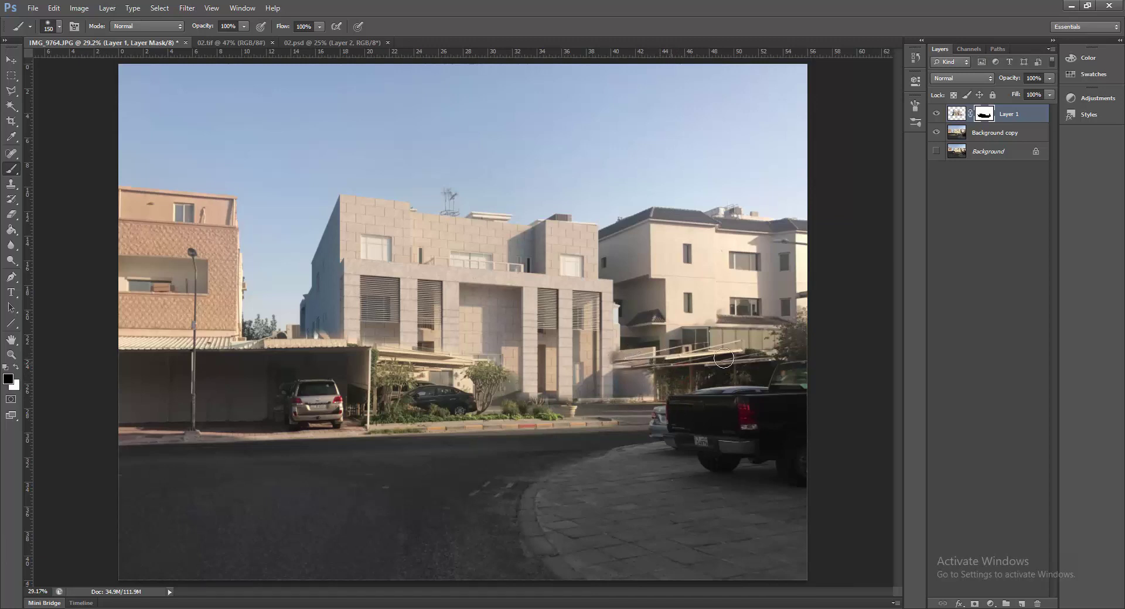
left_click_drag(632, 411, 544, 411)
left_click_drag(327, 347, 341, 347)
mouse_move(415, 363)
left_mouse_down()
mouse_move(360, 352)
mouse_move(549, 405)
left_mouse_up()
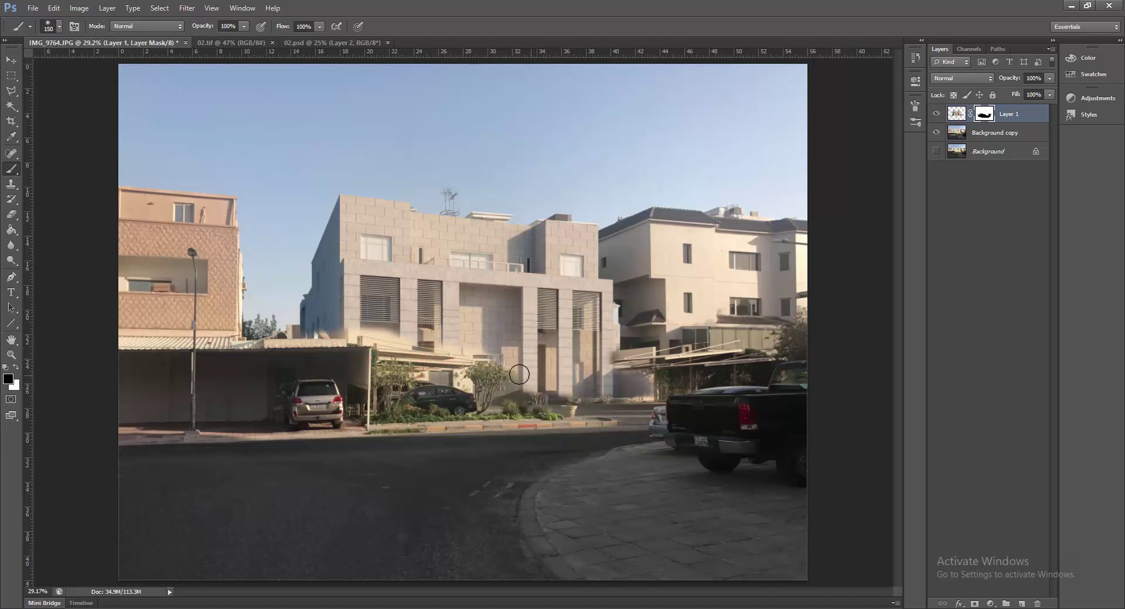
left_click_drag(287, 299, 426, 352)
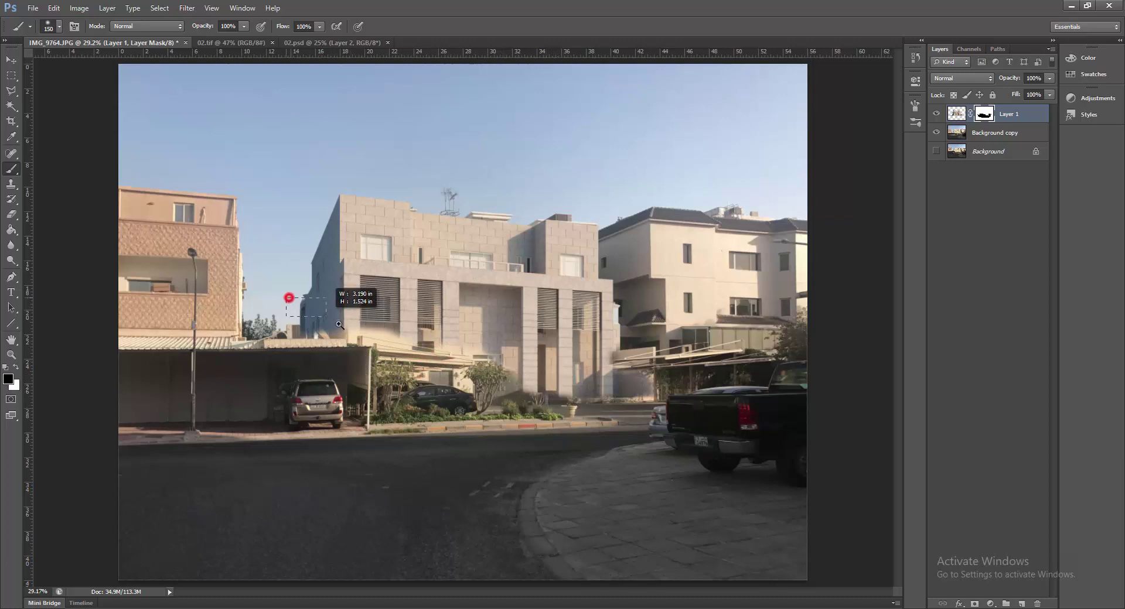
Shrink the brush to 40 and reveal the satellite dish, undoing an accidental layer move.
key("bracketleft")
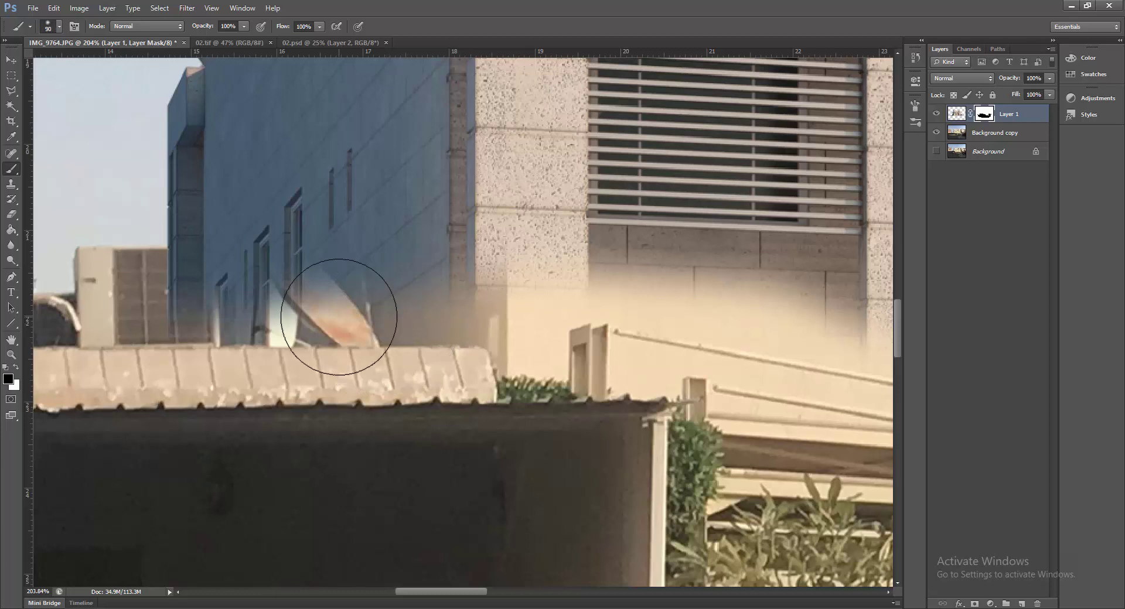
key("bracketleft")
key("bracketleft")
key("bracketleft")
key("bracketleft")
key("bracketleft")
mouse_move(331, 299)
left_mouse_down()
mouse_move(322, 305)
mouse_move(270, 245)
mouse_move(351, 255)
mouse_move(363, 276)
mouse_move(311, 305)
mouse_move(276, 250)
left_mouse_up()
key("v")
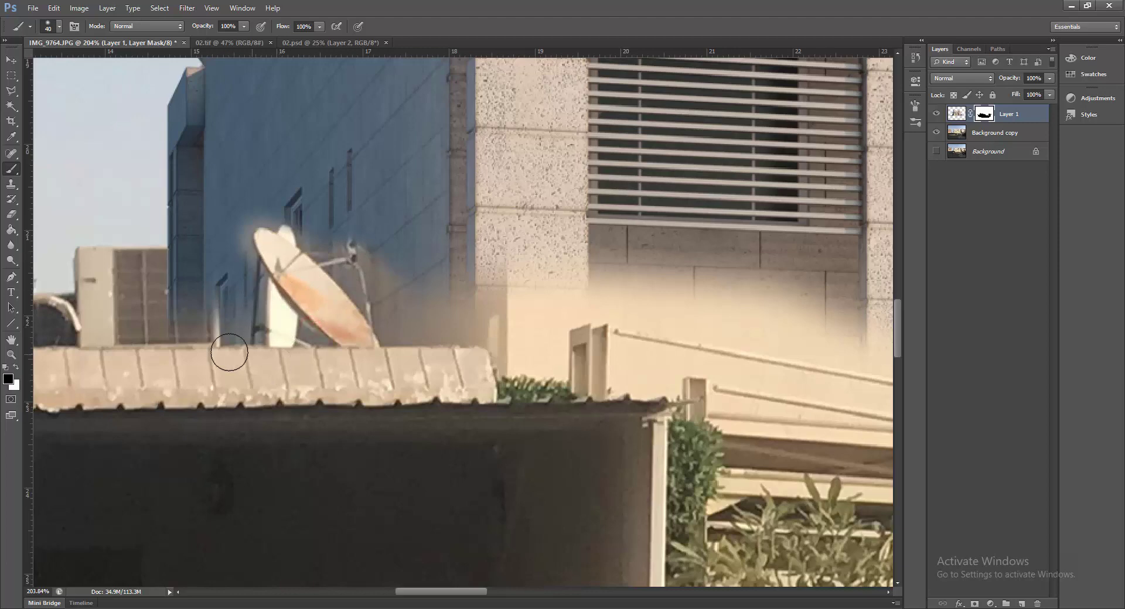
left_click_drag(229, 352, 503, 306)
left_click_drag(520, 257, 555, 316)
key("ctrl+z")
key("b")
left_click_drag(800, 306, 648, 326)
left_click(409, 278)
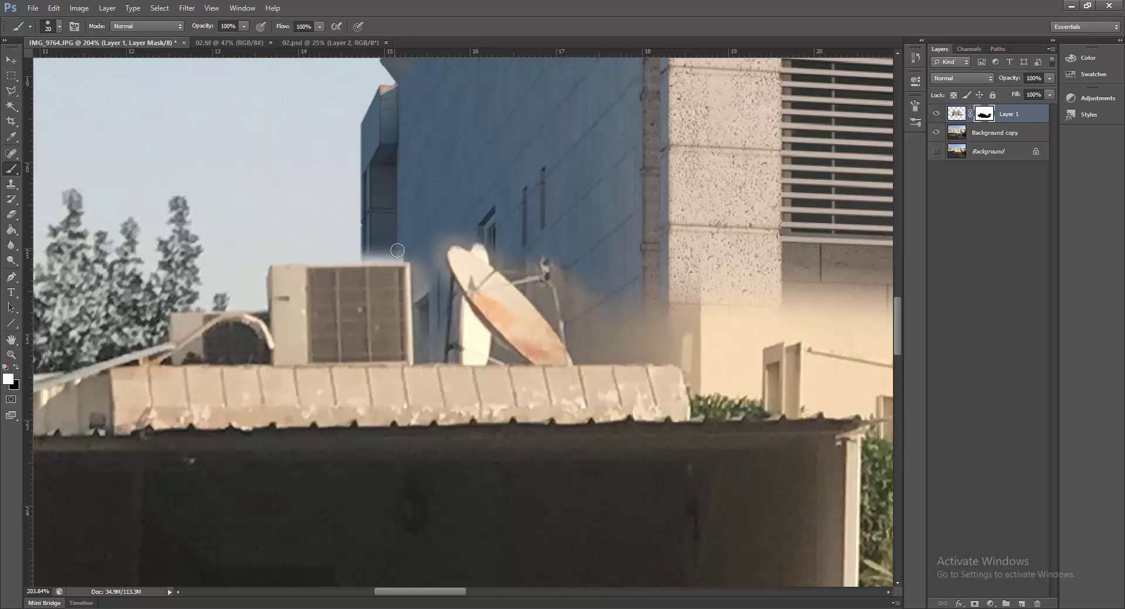
Paint away the whitish halo around the AC unit and dish to reveal the blue wall.
mouse_move(389, 251)
left_mouse_down()
mouse_move(364, 253)
mouse_move(421, 263)
left_mouse_up()
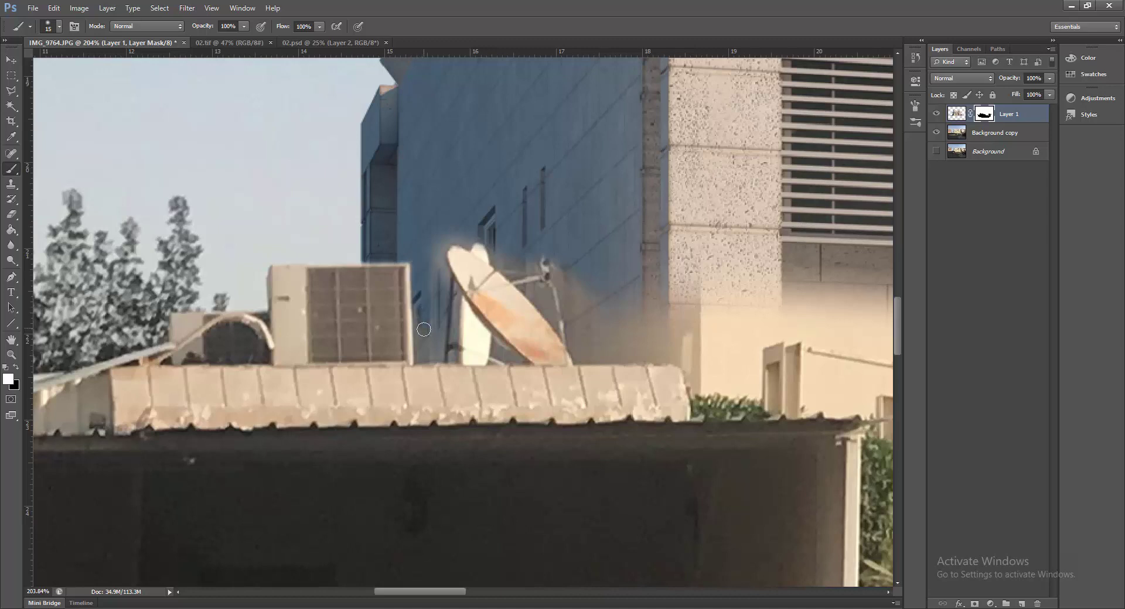
left_click_drag(423, 357, 420, 310)
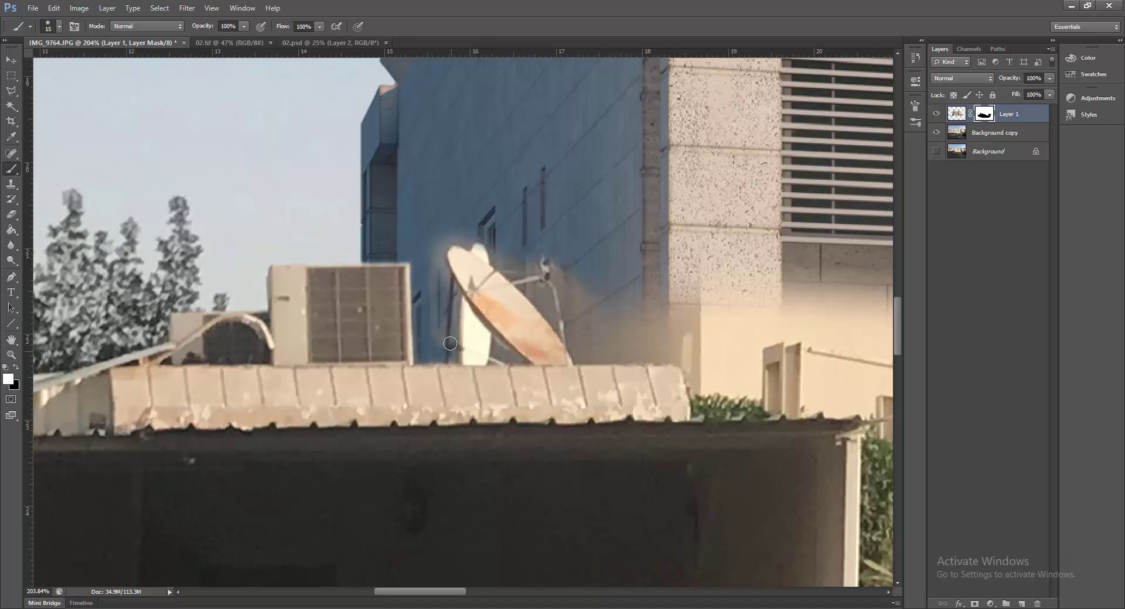
mouse_move(449, 343)
left_mouse_down()
mouse_move(440, 292)
mouse_move(453, 355)
left_mouse_up()
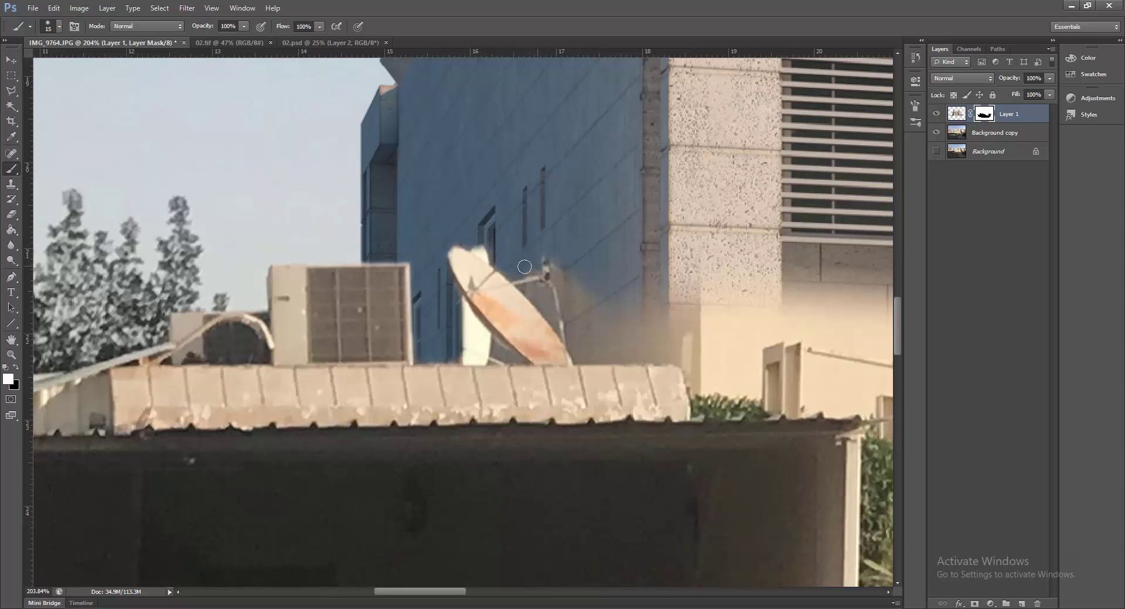
left_click_drag(524, 267, 552, 278)
mouse_move(581, 317)
left_mouse_down()
mouse_move(524, 269)
mouse_move(580, 330)
left_mouse_up()
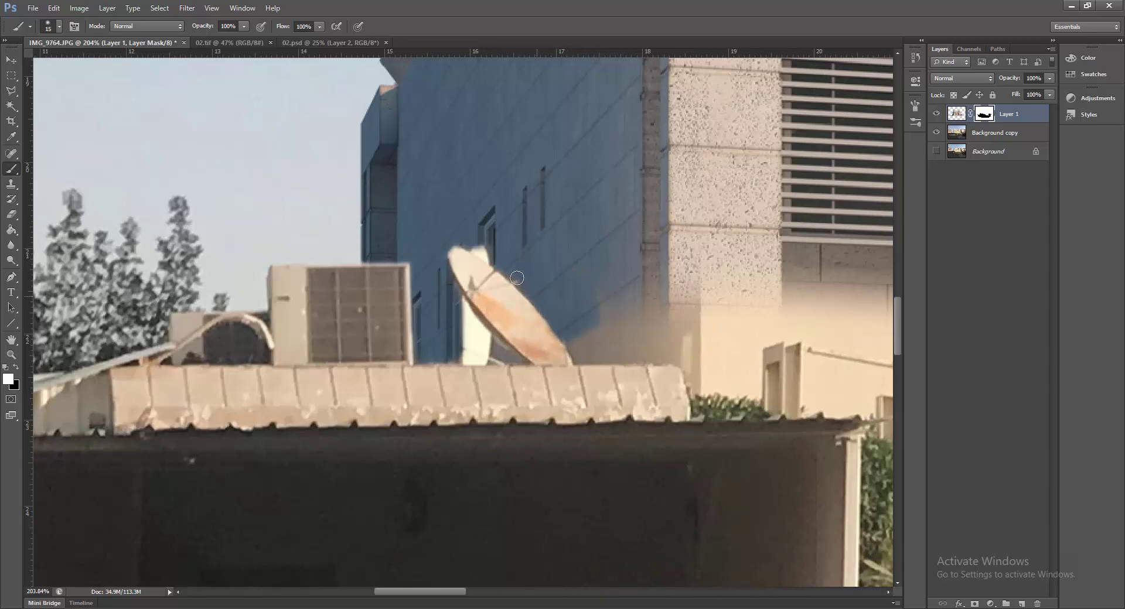
mouse_move(572, 337)
left_mouse_down()
mouse_move(586, 359)
mouse_move(679, 358)
mouse_move(603, 341)
mouse_move(590, 328)
mouse_move(592, 293)
left_mouse_up()
Enlarge the brush and clear the remaining haze over the stucco wall and pillar top.
key("bracketright")
mouse_move(719, 334)
left_mouse_down()
mouse_move(645, 327)
mouse_move(620, 307)
mouse_move(683, 319)
left_mouse_up()
mouse_move(746, 332)
left_mouse_down()
mouse_move(485, 277)
mouse_move(432, 321)
mouse_move(486, 332)
mouse_move(492, 296)
mouse_move(467, 314)
mouse_move(495, 253)
mouse_move(450, 228)
left_mouse_up()
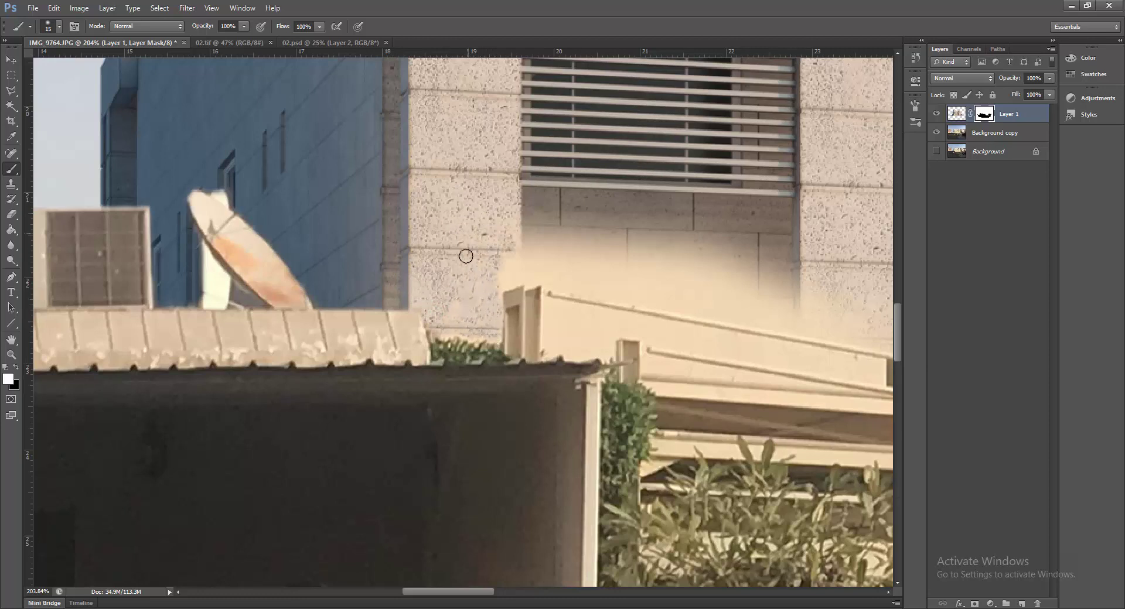
mouse_move(514, 274)
left_mouse_down()
mouse_move(536, 275)
mouse_move(609, 234)
left_mouse_up()
mouse_move(668, 289)
left_mouse_down()
mouse_move(454, 289)
mouse_move(364, 263)
mouse_move(468, 219)
mouse_move(517, 284)
mouse_move(592, 303)
mouse_move(376, 288)
left_mouse_up()
Enlarge the brush and refine the mask along the railing and window opening.
key("bracketright")
key("bracketright")
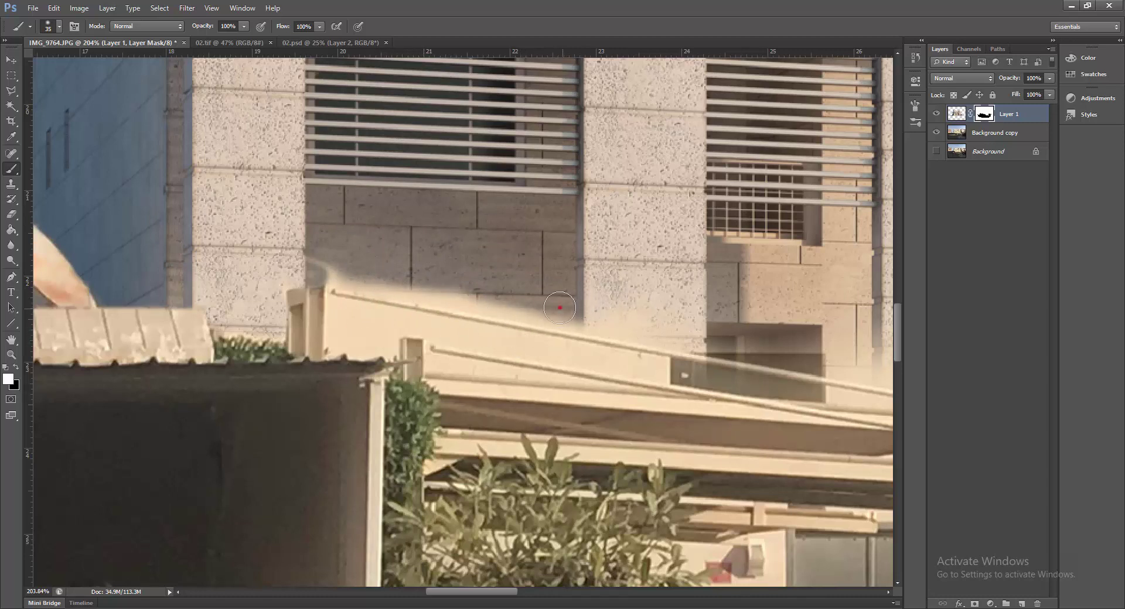
mouse_move(540, 324)
left_mouse_down()
mouse_move(316, 261)
mouse_move(537, 273)
mouse_move(609, 314)
mouse_move(250, 205)
left_mouse_up()
left_click_drag(580, 281, 374, 246)
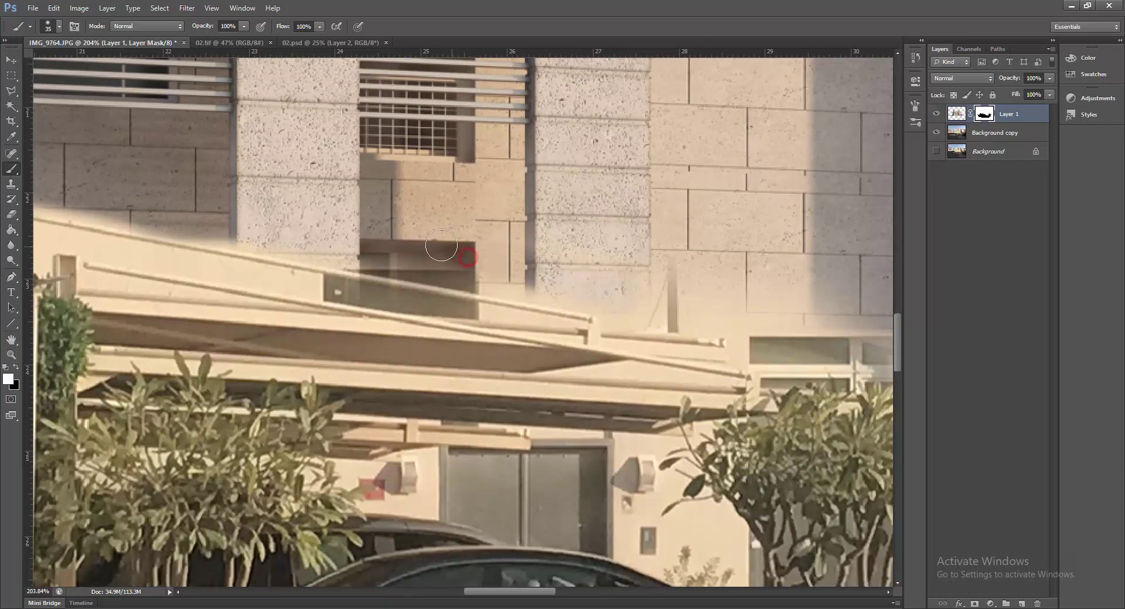
mouse_move(451, 249)
left_mouse_down()
mouse_move(462, 263)
mouse_move(369, 258)
mouse_move(625, 307)
mouse_move(465, 324)
left_mouse_up()
mouse_move(570, 309)
left_mouse_down()
mouse_move(605, 326)
mouse_move(732, 326)
mouse_move(622, 352)
mouse_move(556, 336)
left_mouse_up()
left_click_drag(699, 360, 299, 307)
left_click_drag(387, 302, 527, 402)
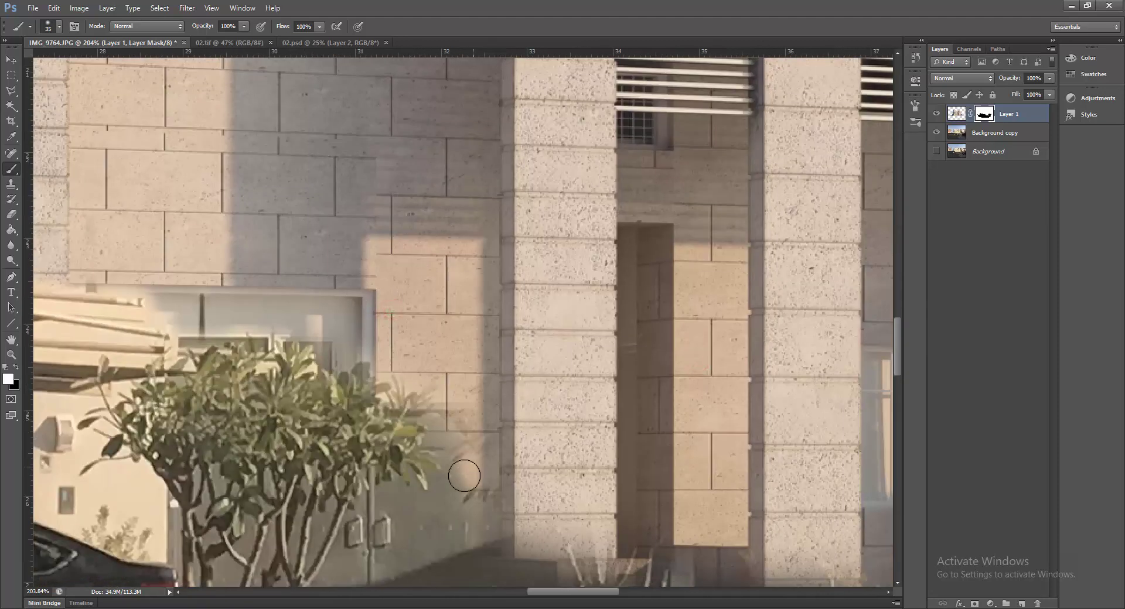
Refine the mask along the lower wall, its base near the plants, and the right edge.
mouse_move(476, 429)
left_mouse_down()
mouse_move(531, 321)
mouse_move(490, 408)
mouse_move(460, 397)
mouse_move(402, 469)
mouse_move(396, 461)
mouse_move(377, 502)
mouse_move(404, 410)
mouse_move(505, 460)
mouse_move(494, 464)
mouse_move(557, 447)
mouse_move(522, 459)
mouse_move(621, 504)
mouse_move(560, 436)
left_mouse_up()
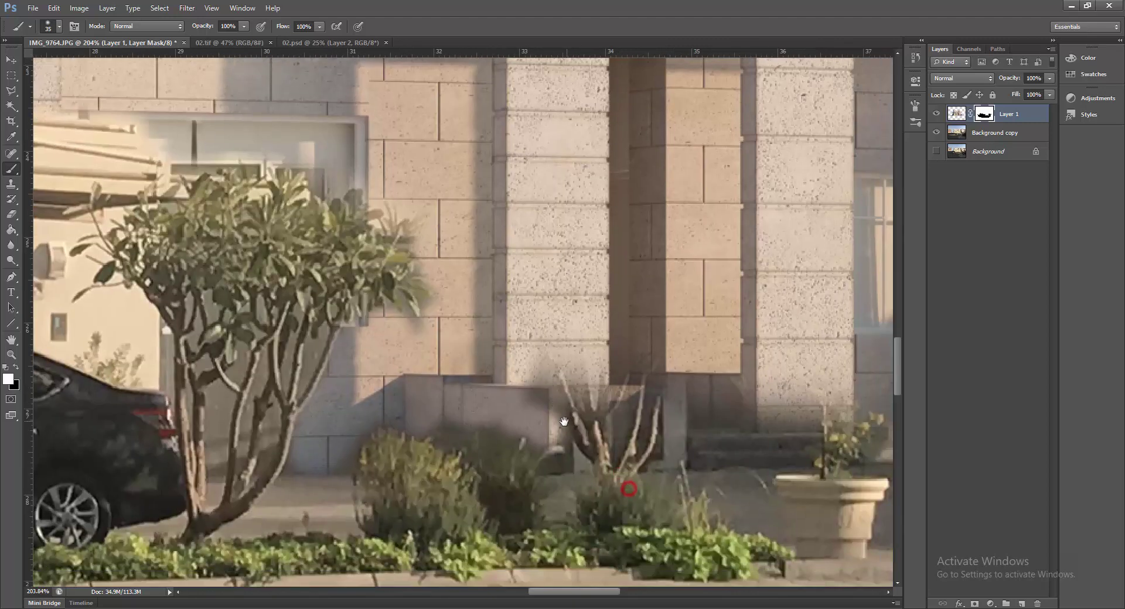
mouse_move(536, 392)
left_mouse_down()
mouse_move(582, 334)
mouse_move(670, 386)
mouse_move(714, 445)
mouse_move(672, 446)
left_mouse_up()
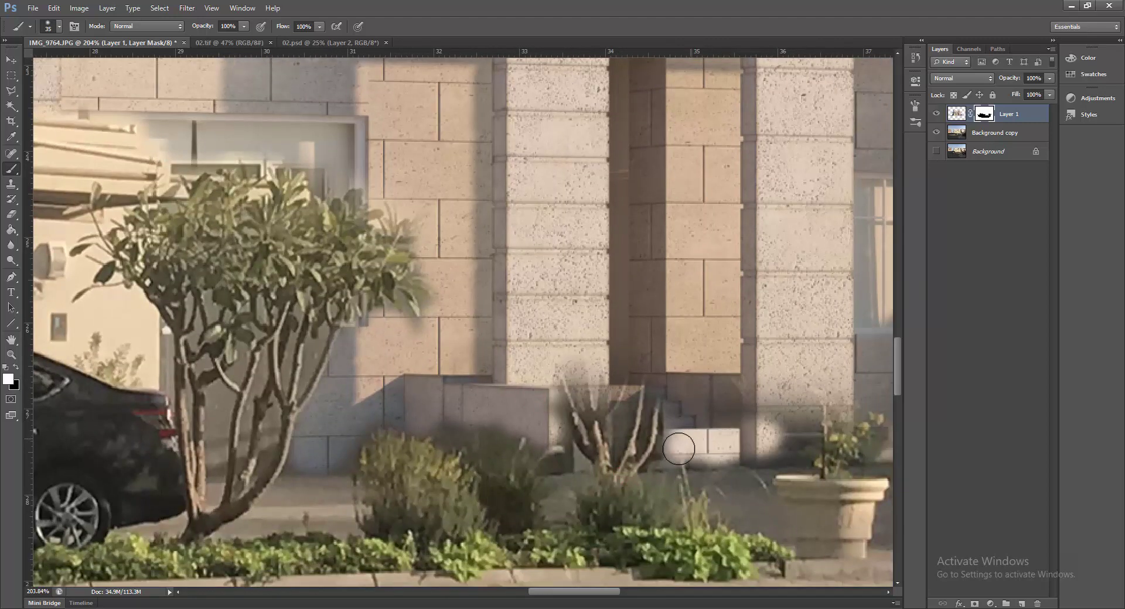
left_click_drag(778, 385, 486, 384)
mouse_move(462, 375)
left_mouse_down()
mouse_move(520, 384)
mouse_move(604, 445)
mouse_move(592, 436)
mouse_move(738, 448)
mouse_move(325, 431)
left_mouse_up()
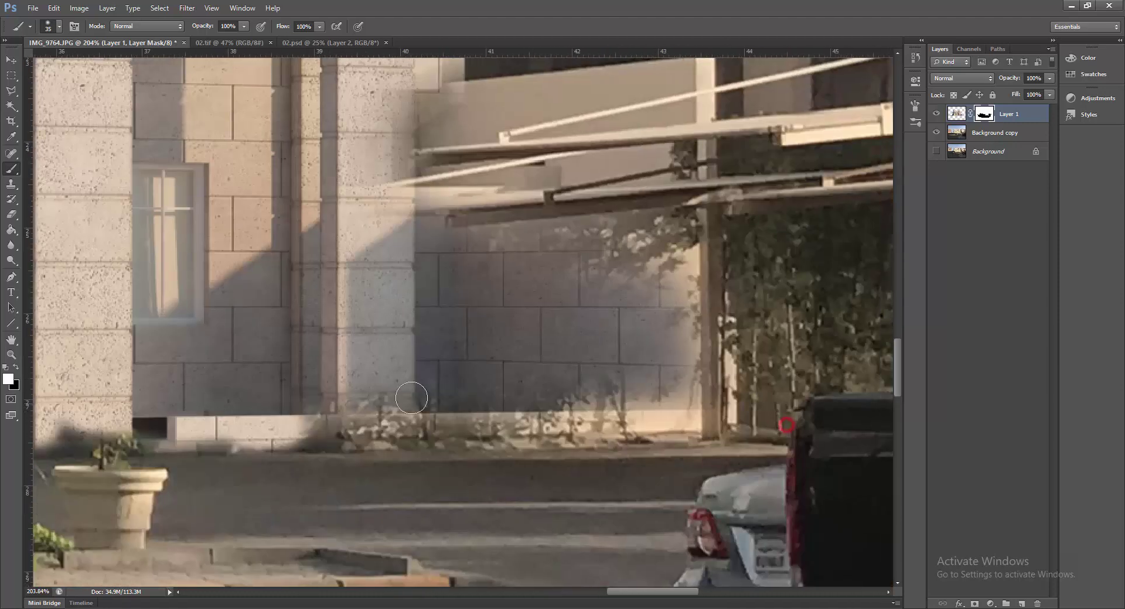
mouse_move(463, 410)
left_mouse_down()
mouse_move(427, 396)
mouse_move(296, 410)
mouse_move(509, 401)
mouse_move(510, 413)
mouse_move(596, 414)
left_mouse_up()
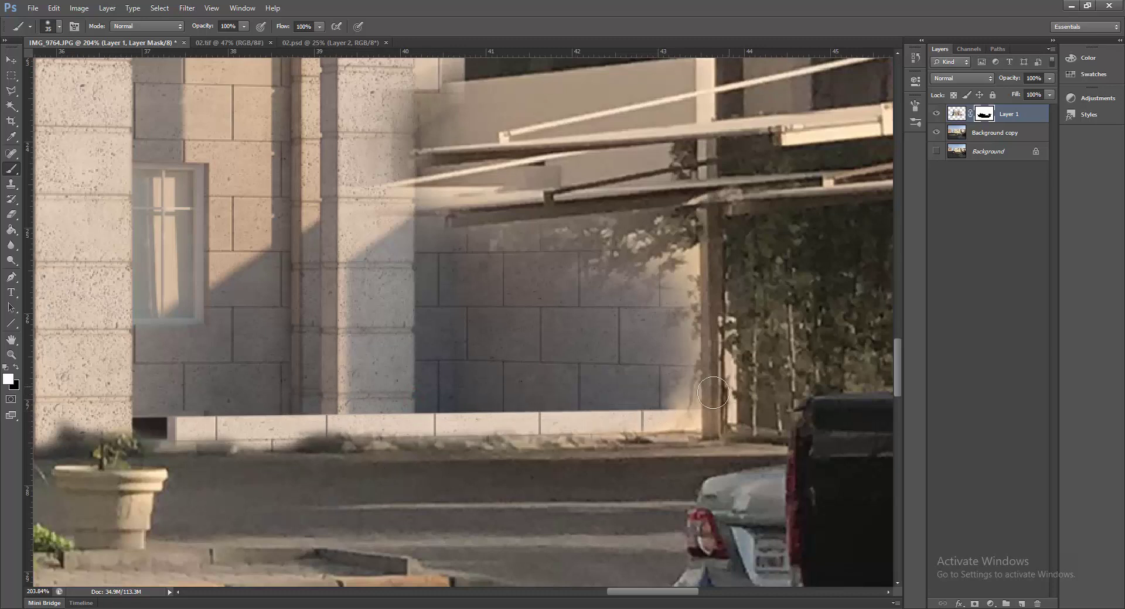
mouse_move(691, 404)
left_mouse_down()
mouse_move(658, 397)
mouse_move(683, 340)
mouse_move(674, 232)
mouse_move(602, 258)
mouse_move(557, 253)
mouse_move(597, 234)
left_mouse_up()
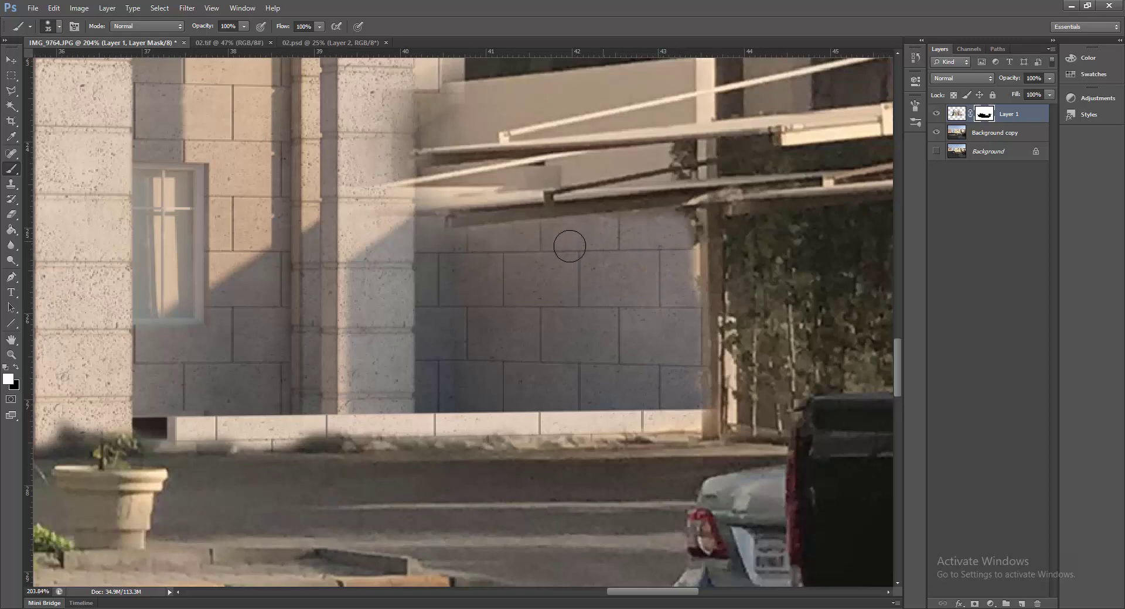
left_click_drag(405, 350, 567, 331)
scroll(567, 331, "down", 3)
Zoom into the central building and clean the mask along the tree branches.
key("ctrl+0")
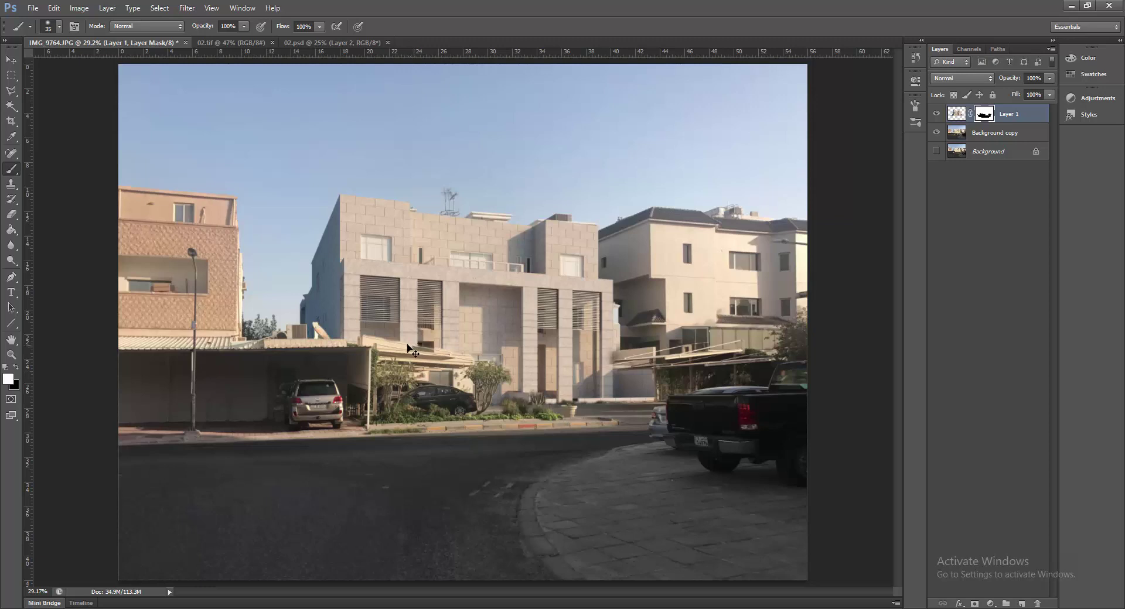
mouse_move(359, 311)
left_mouse_down()
mouse_move(545, 368)
mouse_move(381, 361)
mouse_move(465, 372)
mouse_move(414, 352)
mouse_move(492, 356)
mouse_move(509, 342)
mouse_move(560, 340)
mouse_move(580, 357)
mouse_move(515, 384)
mouse_move(440, 377)
mouse_move(491, 379)
mouse_move(607, 421)
mouse_move(575, 413)
mouse_move(565, 372)
mouse_move(610, 396)
mouse_move(599, 394)
left_mouse_up()
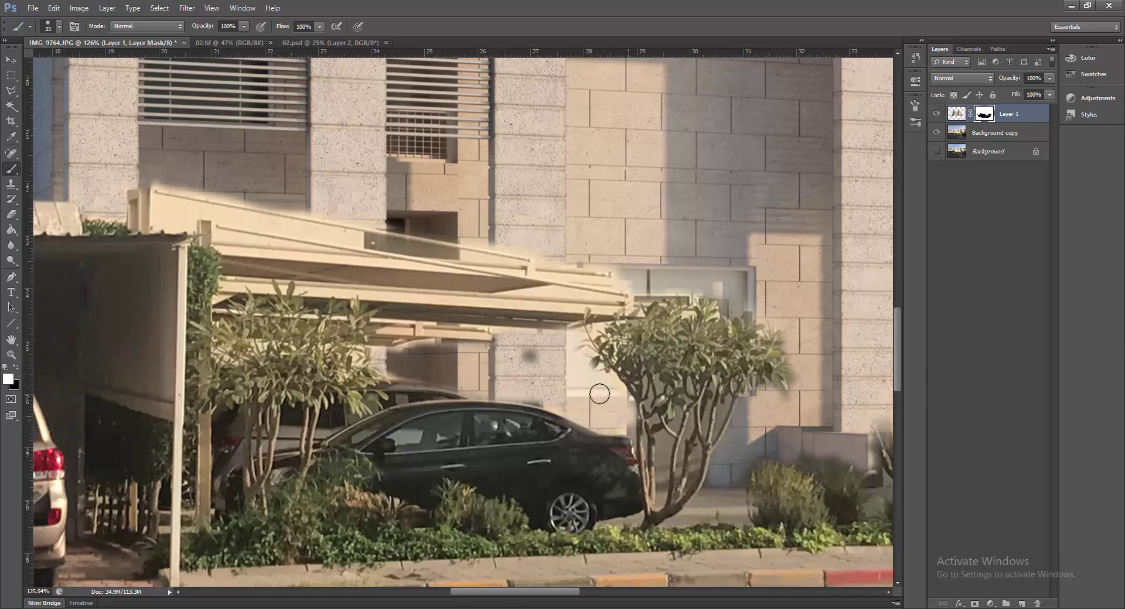
mouse_move(687, 443)
left_mouse_down()
mouse_move(588, 432)
mouse_move(604, 390)
left_mouse_up()
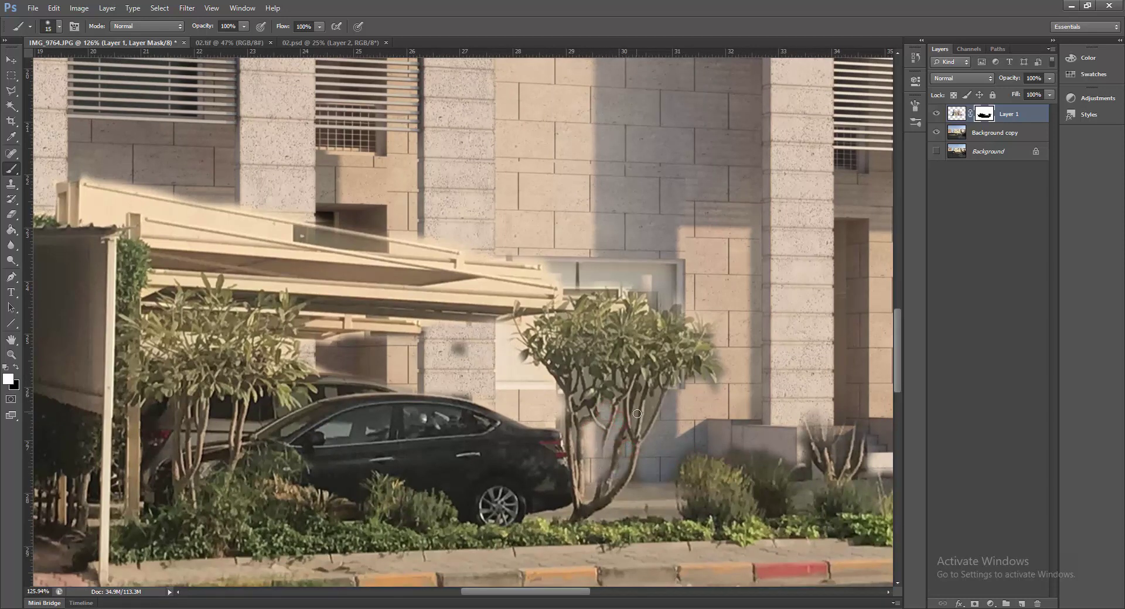
mouse_move(634, 424)
left_mouse_down()
mouse_move(642, 382)
mouse_move(645, 428)
left_mouse_up()
Repaint the mask along the awning edge and its halo, then check the whole composite.
left_click_drag(322, 329, 386, 346)
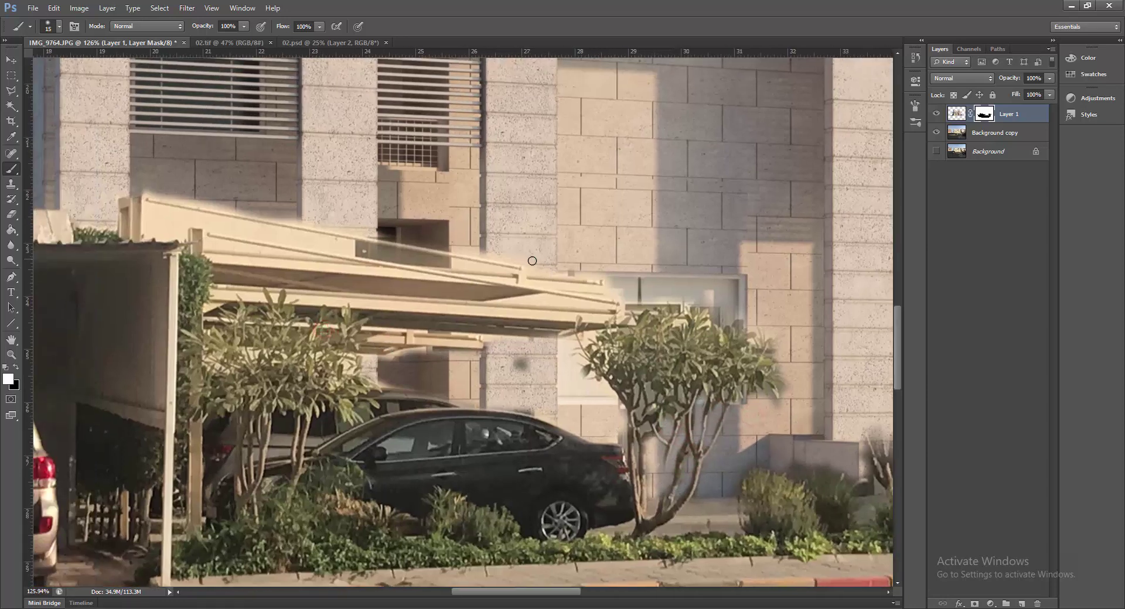
left_click_drag(531, 258, 409, 238)
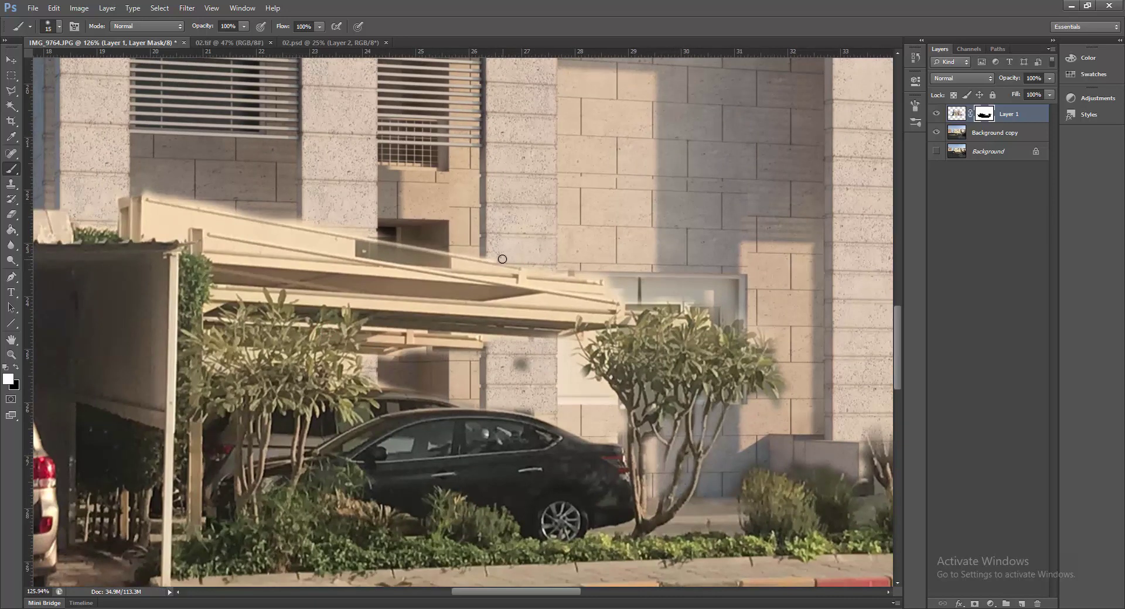
left_click(153, 191, "shift")
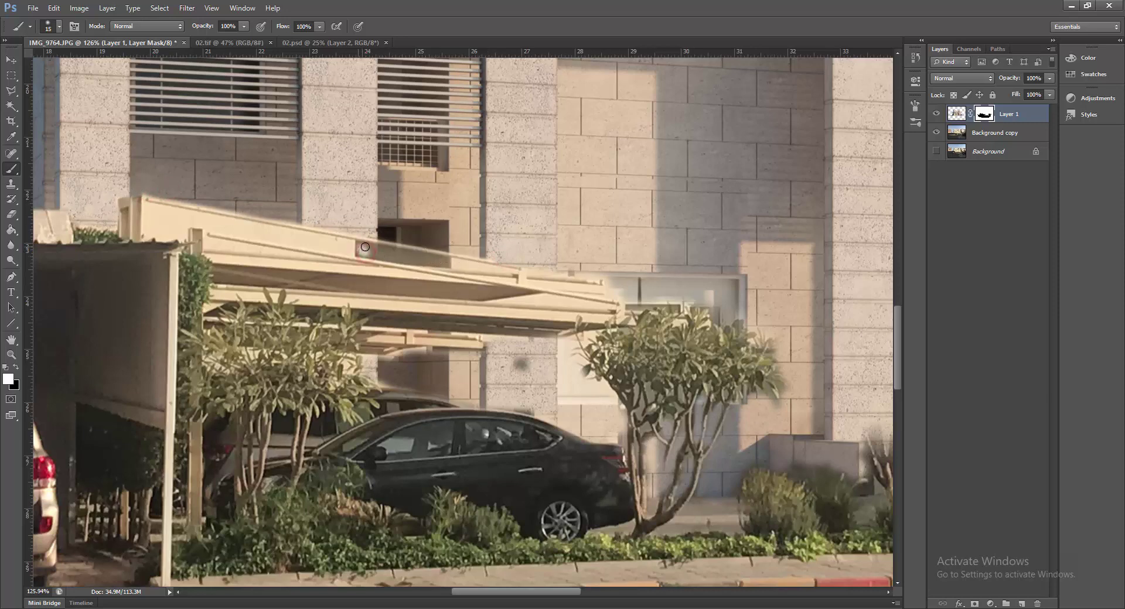
left_click_drag(365, 247, 397, 254)
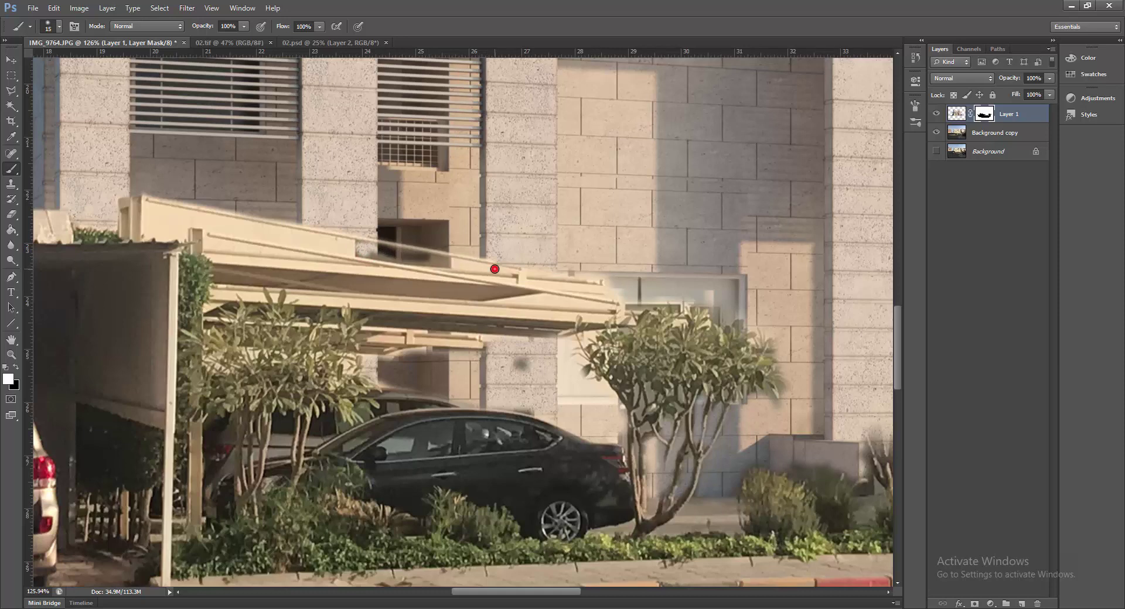
left_click(494, 269)
left_click_drag(427, 262, 388, 256)
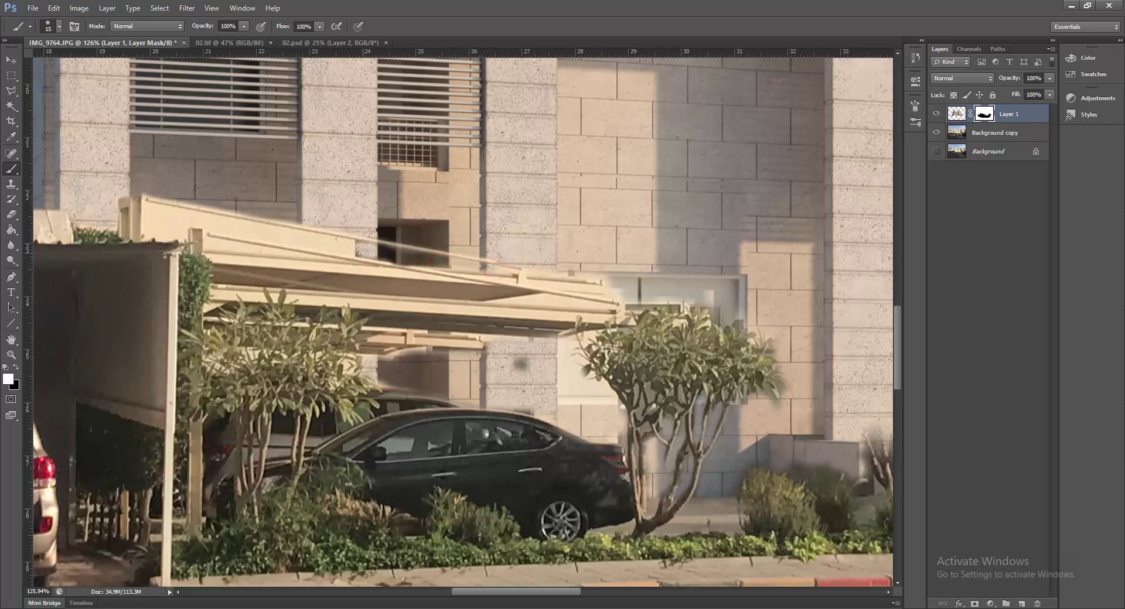
left_click(526, 362)
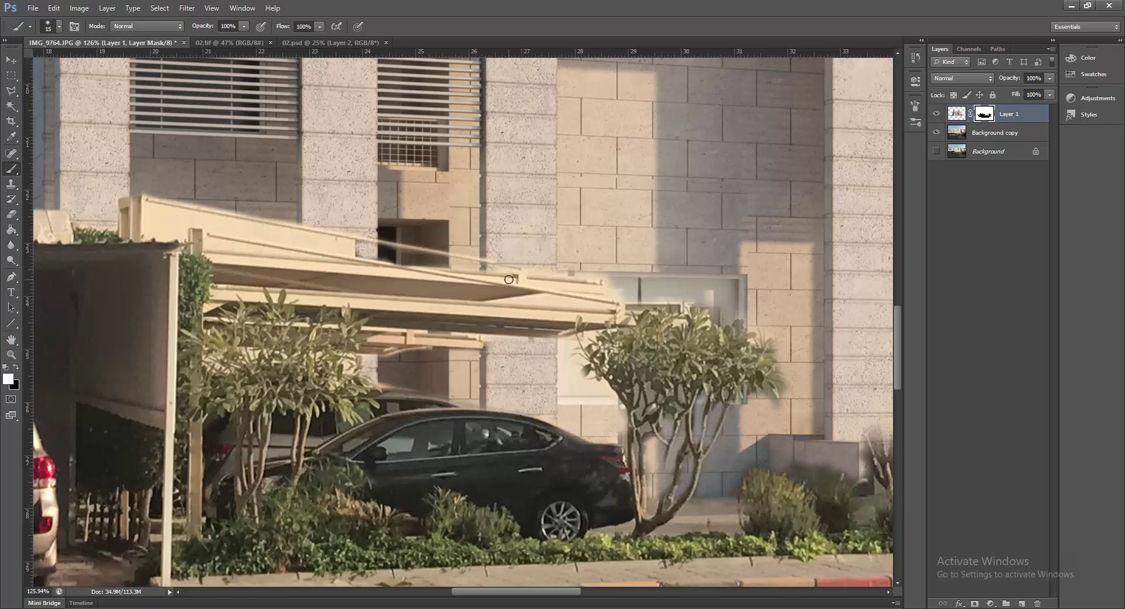
key("ctrl+0")
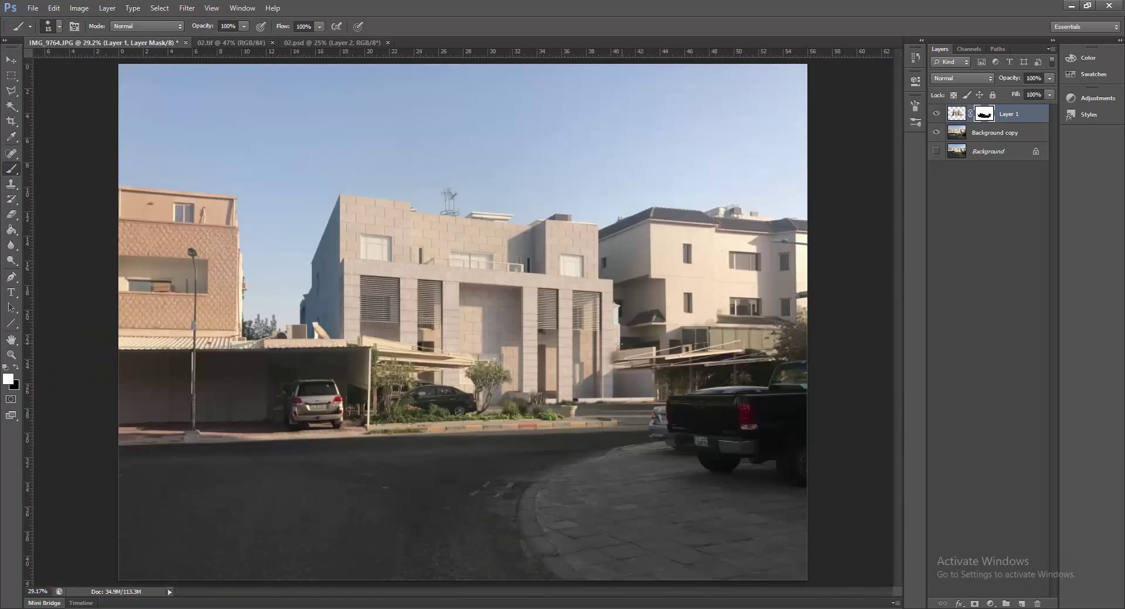
Touch up the building's mask at the pillar edge, the wall below the ledge and nearby shadows.
scroll(617, 344, "up", 5)
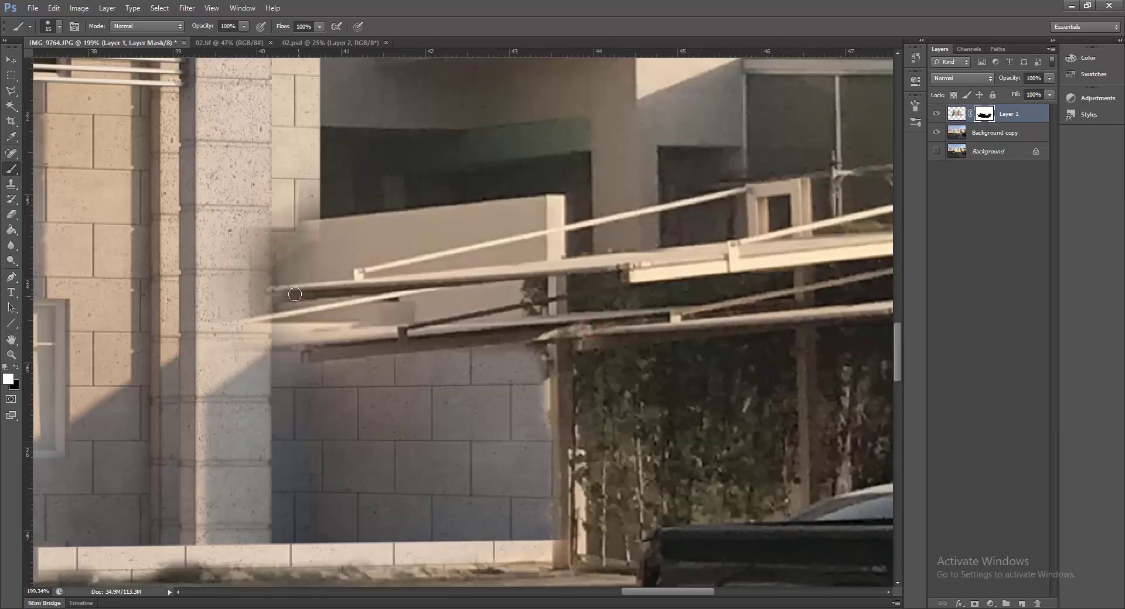
mouse_move(275, 253)
left_mouse_down()
mouse_move(242, 282)
mouse_move(238, 263)
mouse_move(308, 251)
mouse_move(279, 251)
mouse_move(290, 249)
mouse_move(497, 262)
mouse_move(533, 354)
mouse_move(528, 382)
mouse_move(487, 319)
mouse_move(394, 326)
mouse_move(386, 286)
left_mouse_up()
key("bracketright")
key("bracketright")
key("bracketright")
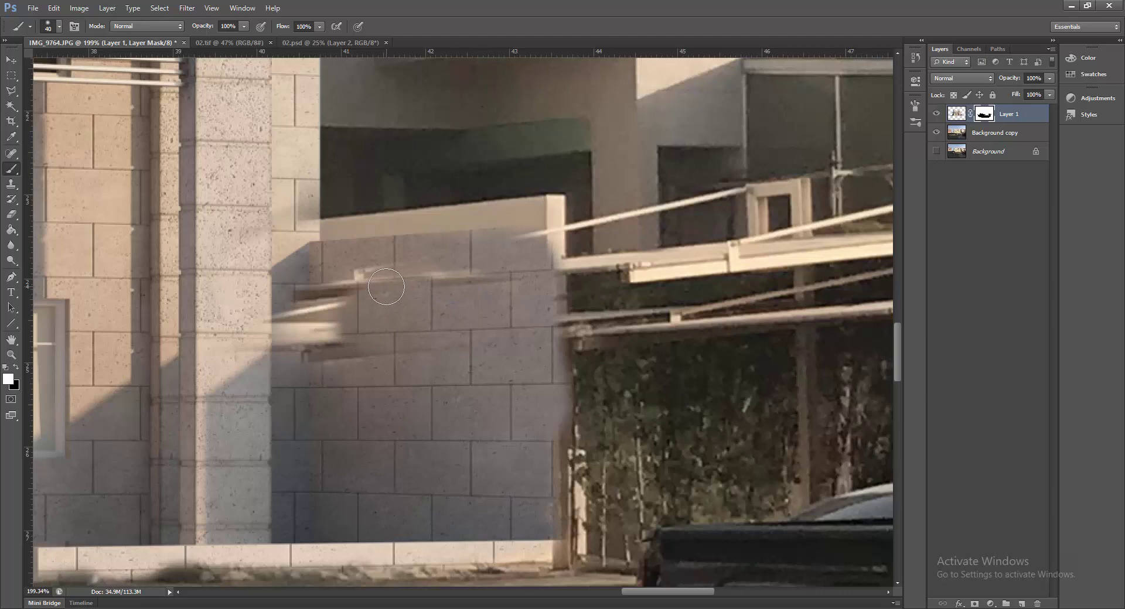
key("ctrl+z")
mouse_move(369, 238)
left_mouse_down()
mouse_move(276, 238)
mouse_move(547, 203)
left_mouse_up()
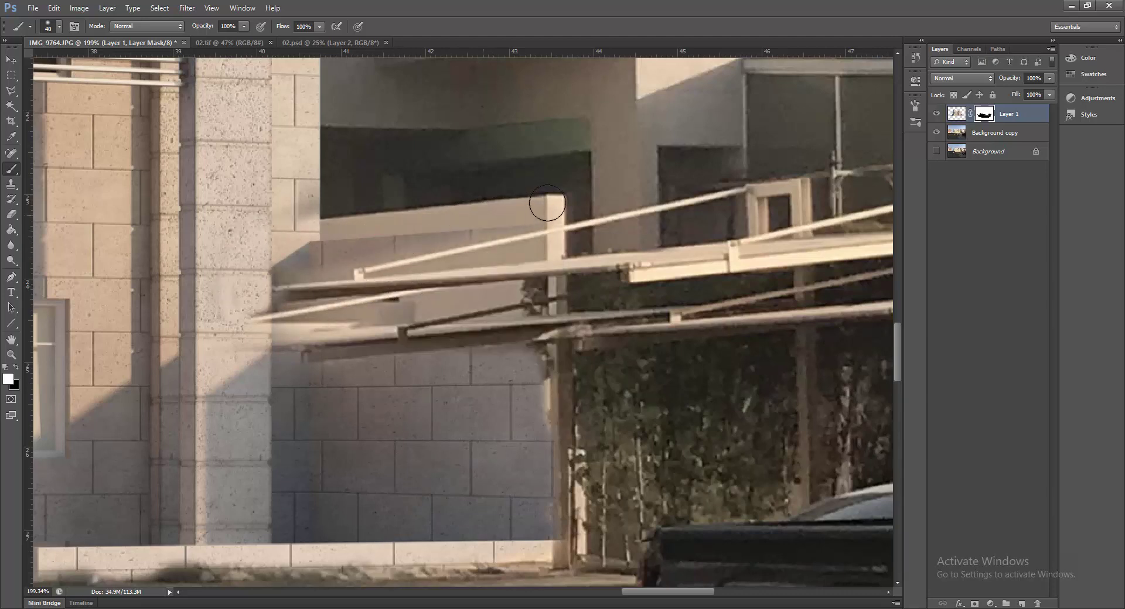
left_click_drag(281, 263, 294, 251)
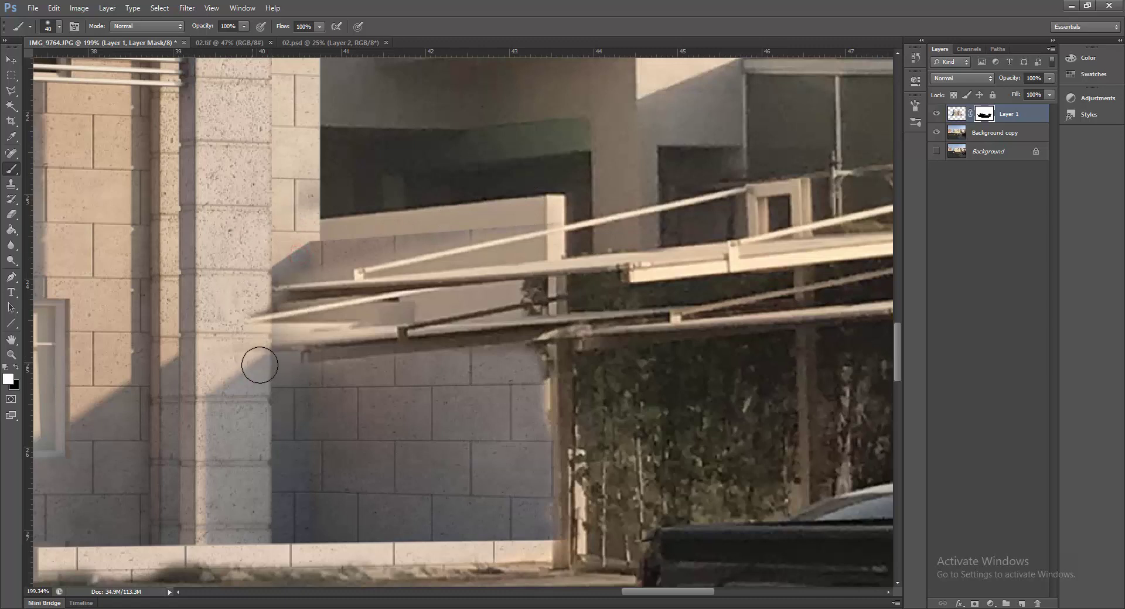
mouse_move(304, 322)
left_mouse_down()
mouse_move(259, 319)
mouse_move(272, 311)
mouse_move(239, 296)
left_mouse_up()
left_click_drag(484, 363, 521, 389)
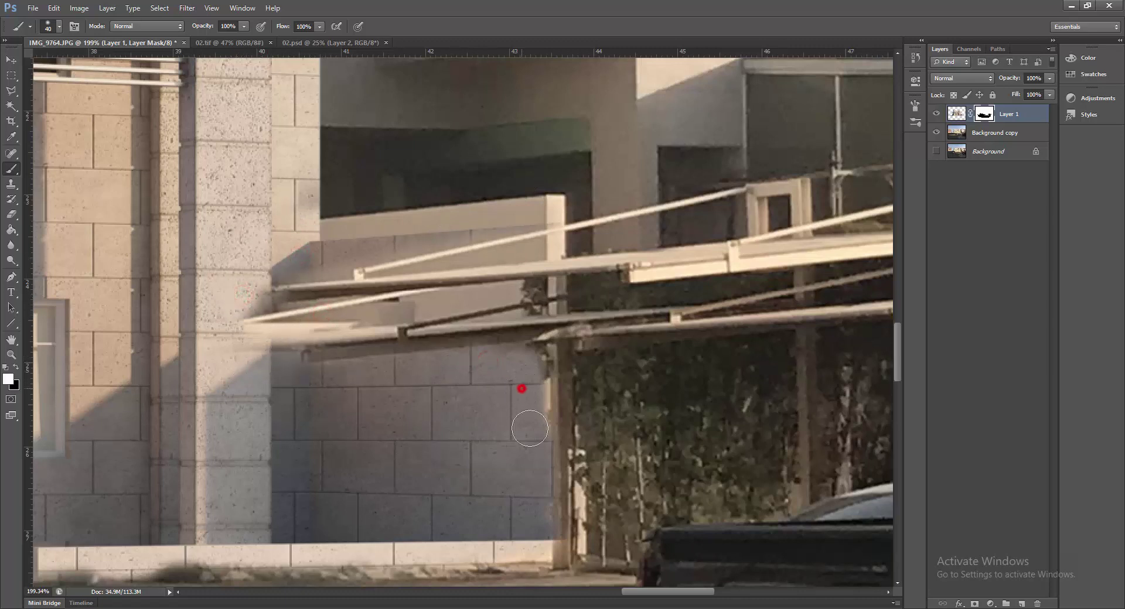
left_click_drag(529, 429, 536, 405)
Pan across the louvred side wall, then fit the whole photo on screen.
mouse_move(486, 207)
left_mouse_down()
mouse_move(389, 167)
mouse_move(383, 233)
mouse_move(400, 230)
mouse_move(351, 311)
mouse_move(585, 239)
mouse_move(356, 237)
left_mouse_up()
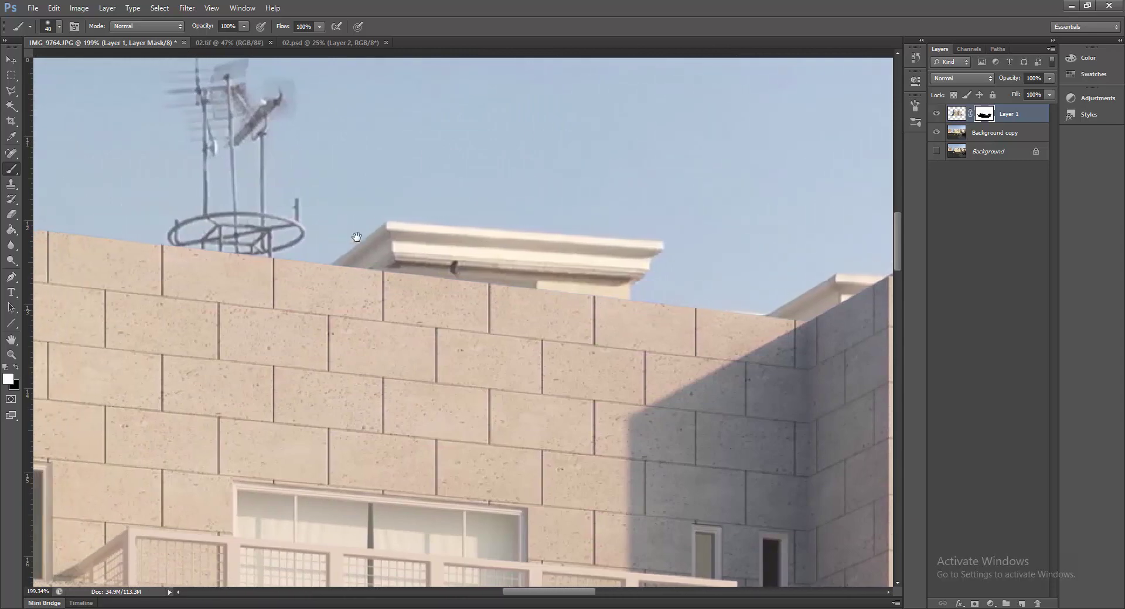
left_click_drag(244, 205, 311, 234)
left_click_drag(322, 401, 553, 319)
left_click_drag(354, 444, 415, 239)
left_click_drag(381, 330, 394, 291)
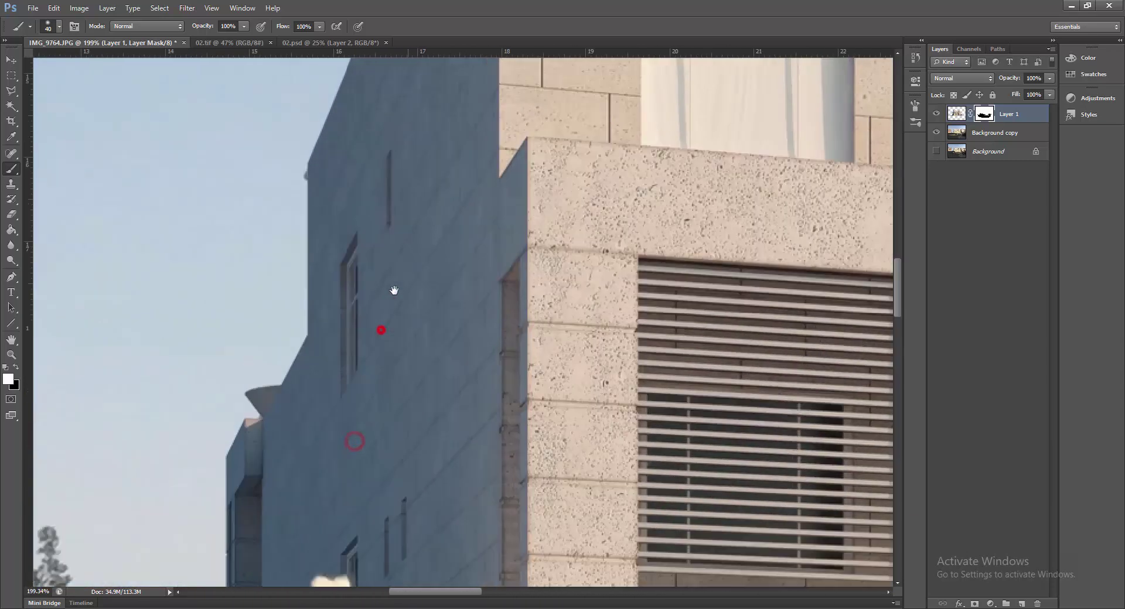
key("ctrl+0")
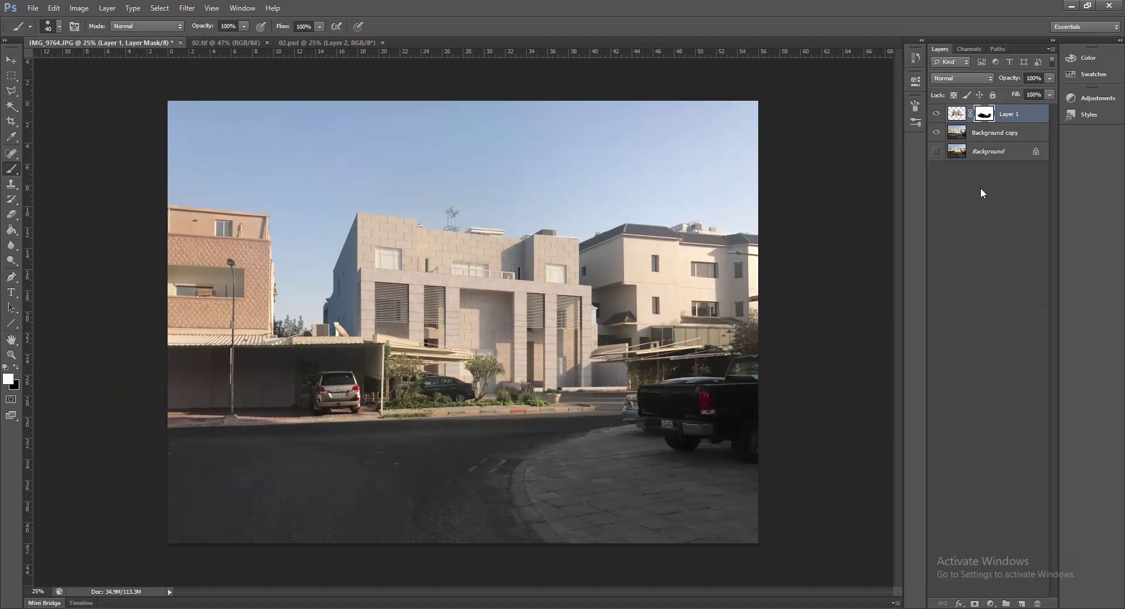
Clone clean sky over the rooftop antenna on the Background copy layer.
left_click(989, 136)
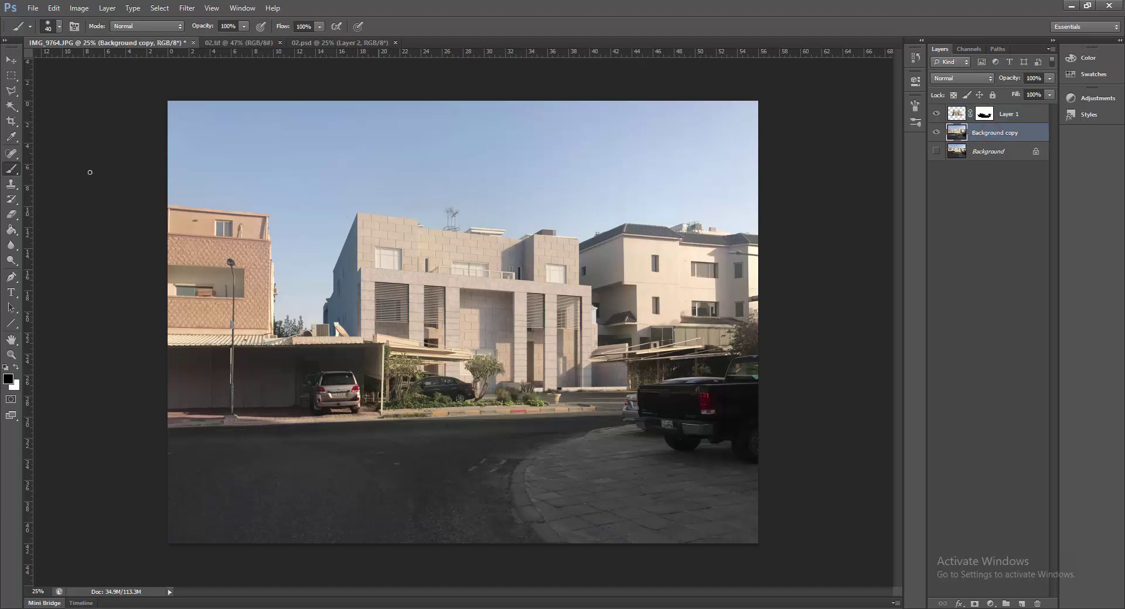
left_click(5, 183)
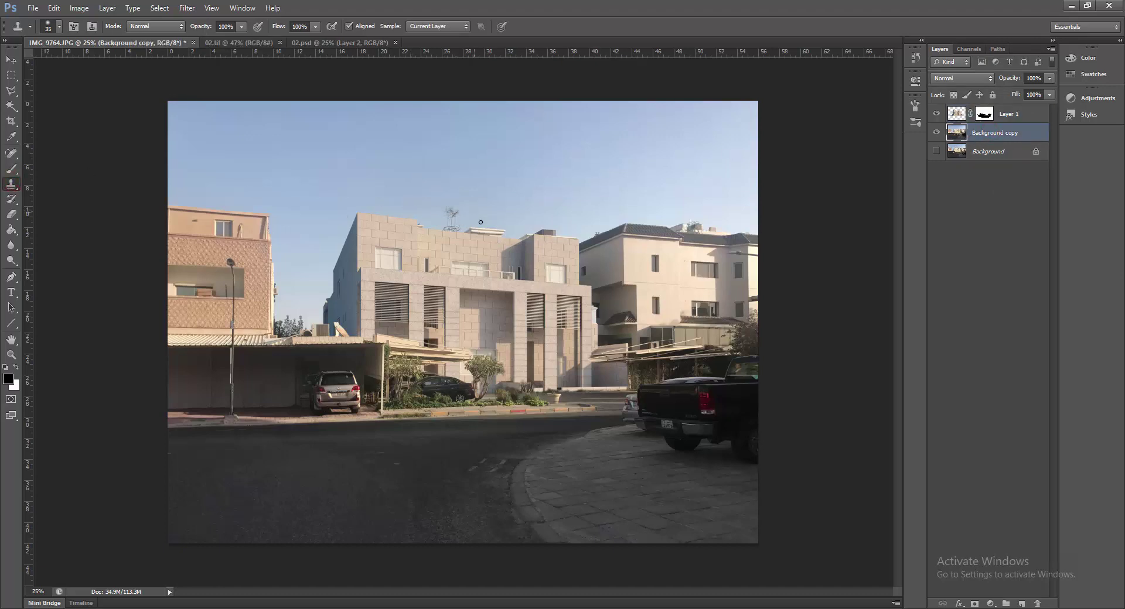
key("bracketright")
key("bracketright")
left_click(485, 204, "alt")
left_click_drag(496, 226, 451, 226)
left_click(413, 200, "alt")
left_click(454, 203)
left_click(417, 201, "alt")
Blend the sky just above the roof with a 200 clone brush at 55% opacity.
left_click(471, 201, "alt")
key("bracketright")
key("bracketright")
key("bracketright")
left_click_drag(199, 28, 181, 29)
left_click(408, 192, "alt")
left_click(447, 222)
left_click(422, 193, "alt")
left_click(479, 220)
left_click(414, 191)
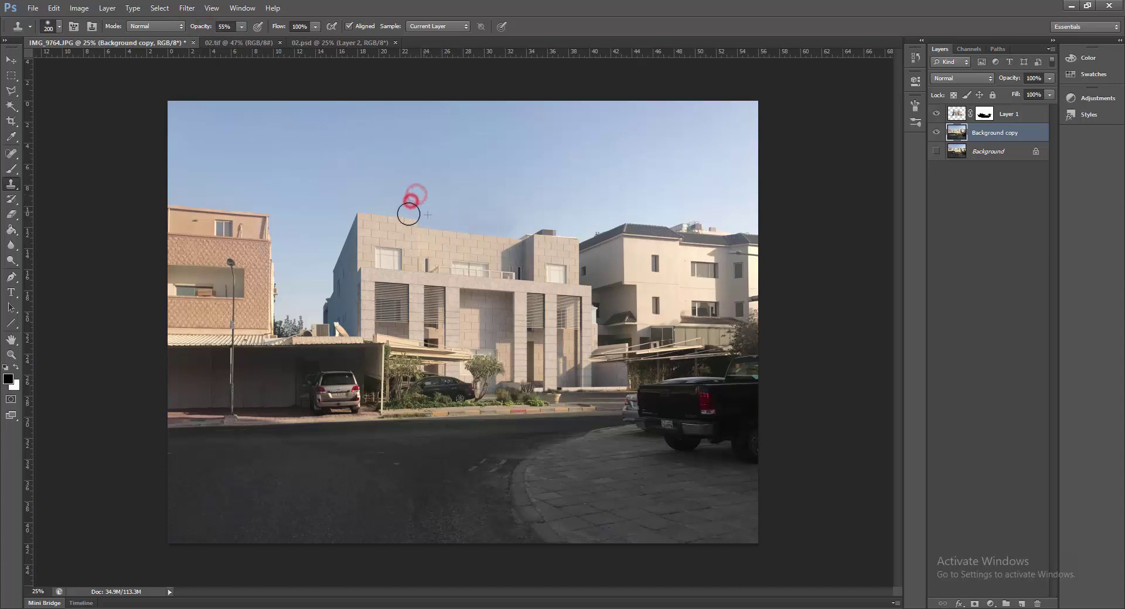
left_click(448, 196)
left_click(562, 230)
Smooth the sky along the roof edge and toward the right-hand building.
left_click(525, 211)
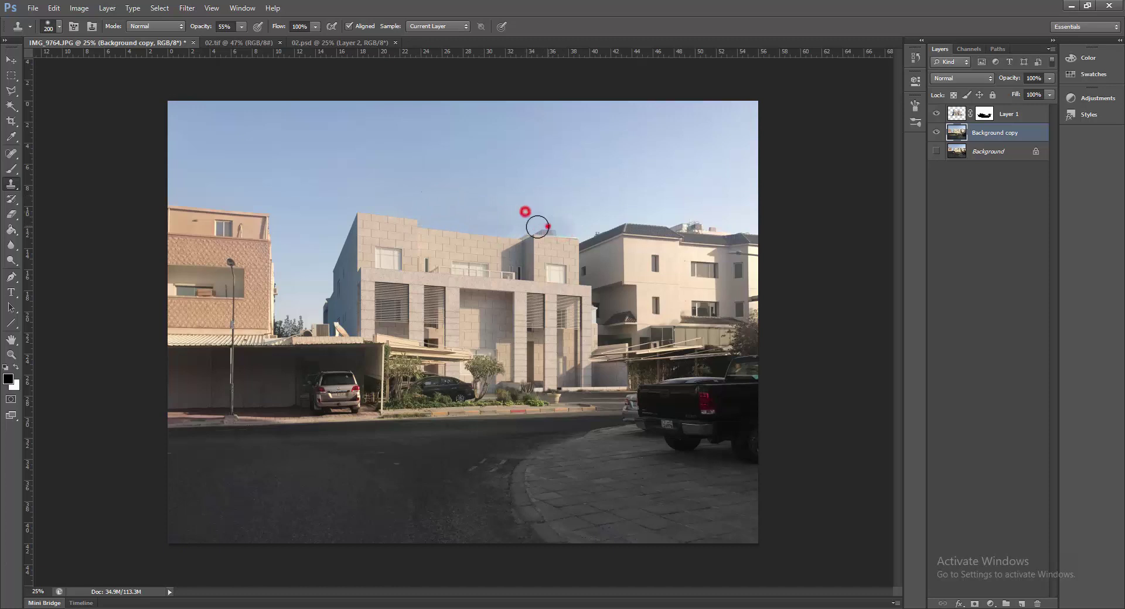
left_click(544, 229)
left_click(539, 231)
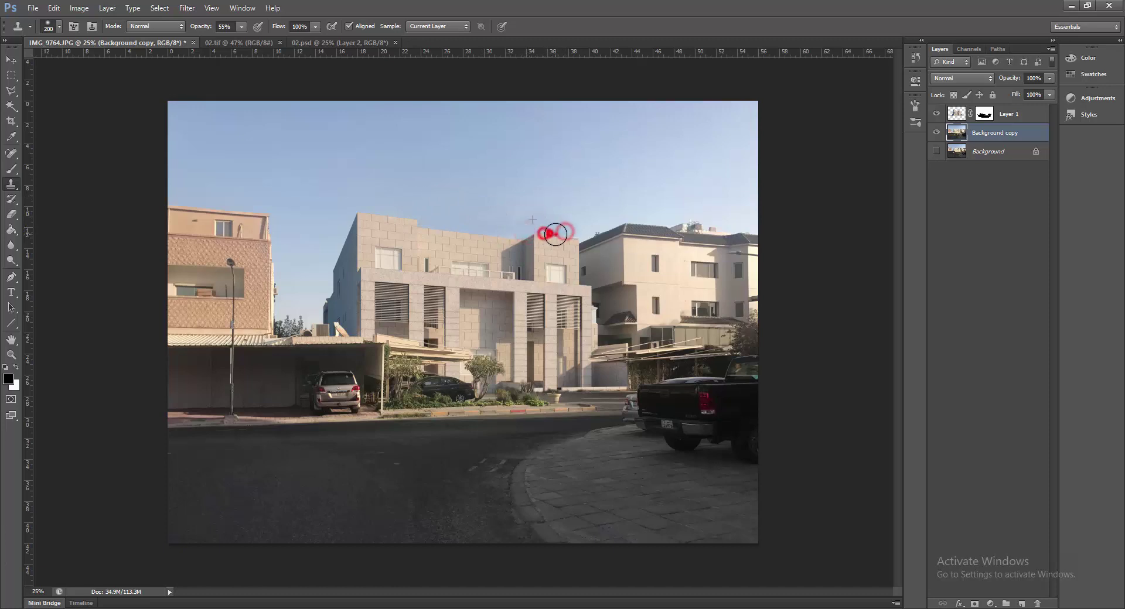
left_click(555, 215)
left_click(501, 208)
left_click(494, 188)
left_click(540, 193)
left_click(610, 178)
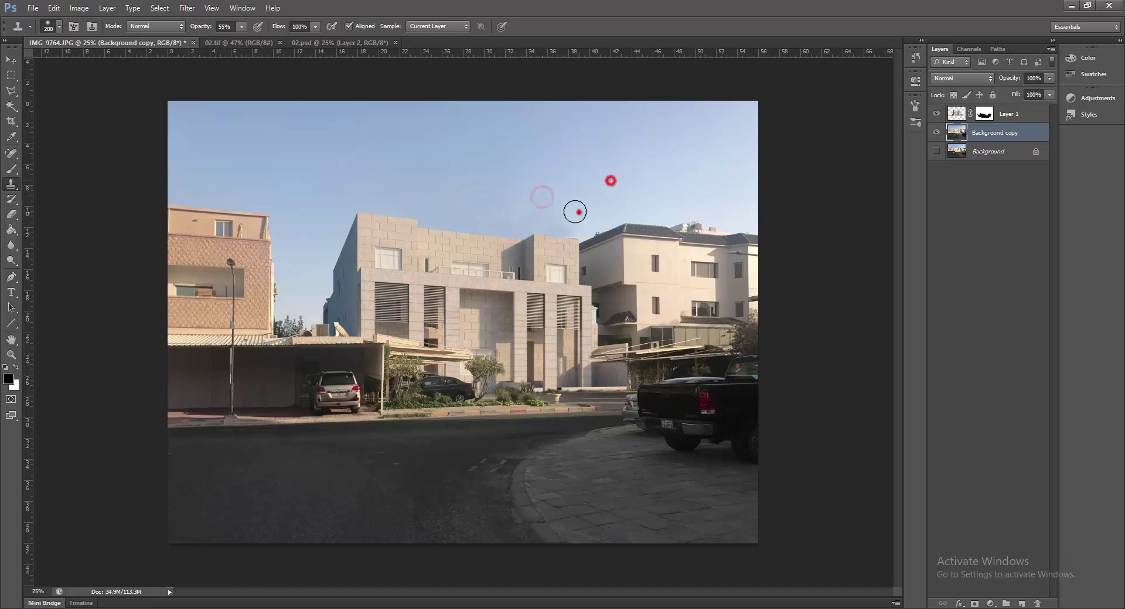
left_click(574, 212)
left_click(617, 184, "alt")
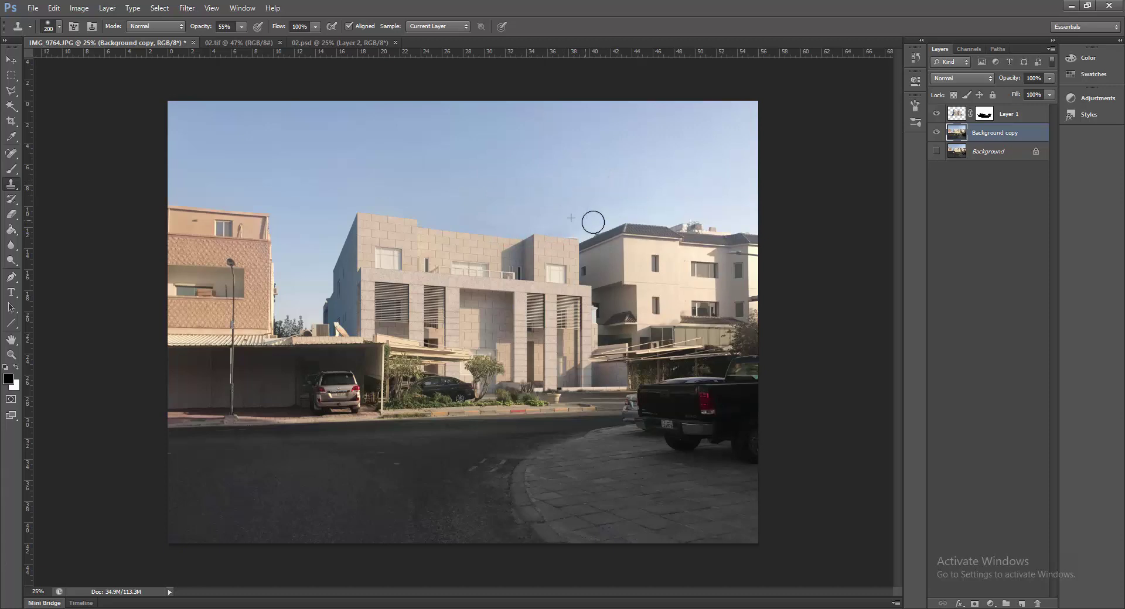
left_click(539, 175)
left_click(620, 183, "alt")
left_click(480, 163)
left_click(10, 61)
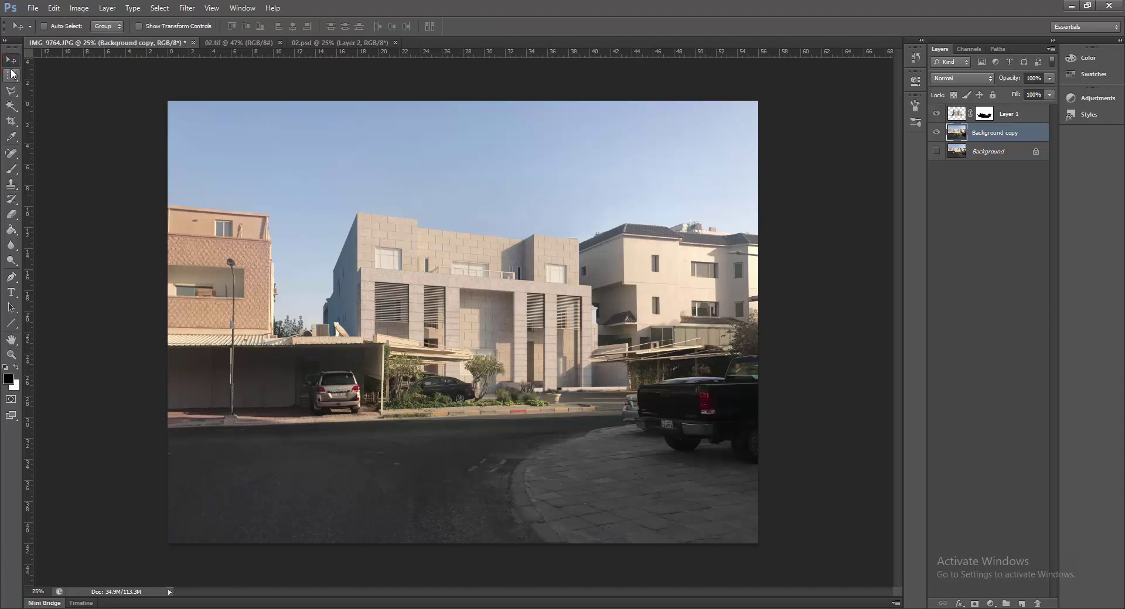
Clone sky over the white slab atop the stone wall, using a size-90 brush at 92% opacity.
left_click(552, 216)
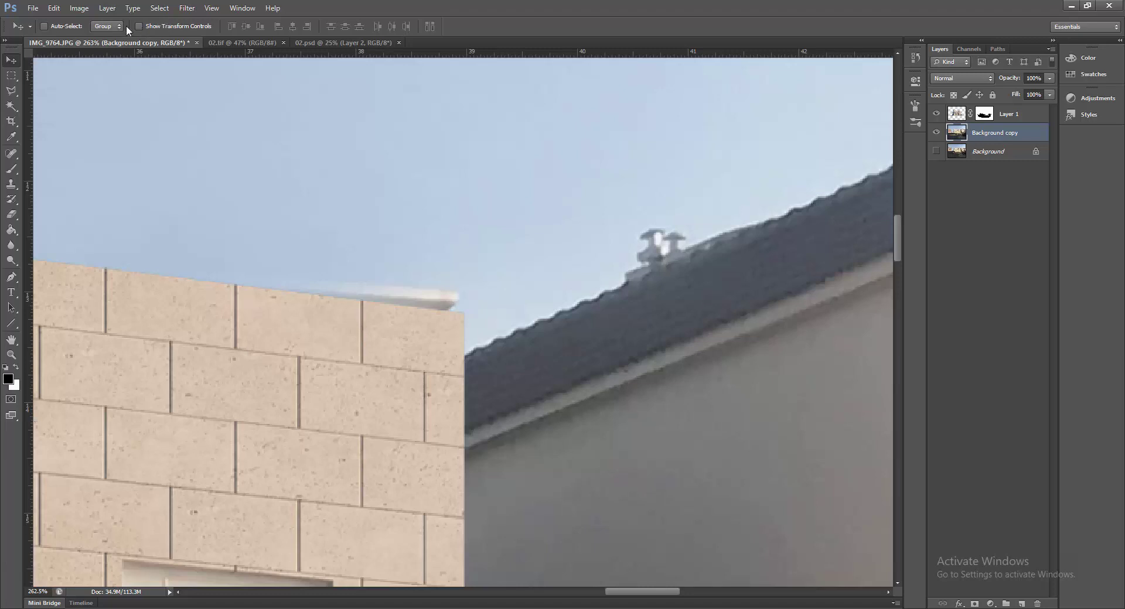
left_click(10, 184)
left_click_drag(201, 27, 223, 26)
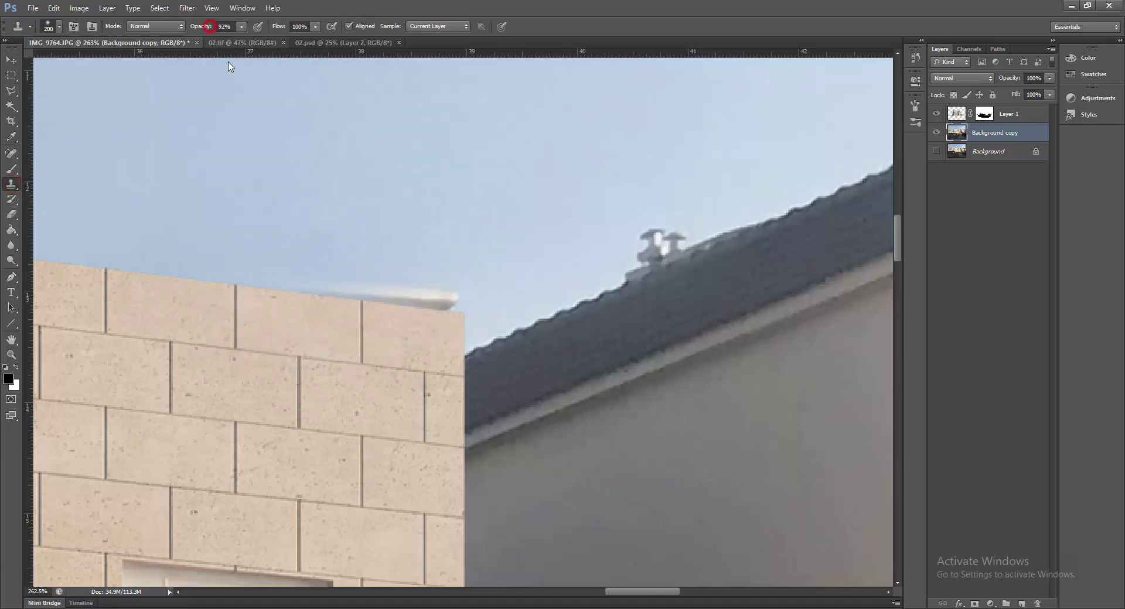
key("bracketleft")
key("bracketleft")
key("bracketleft")
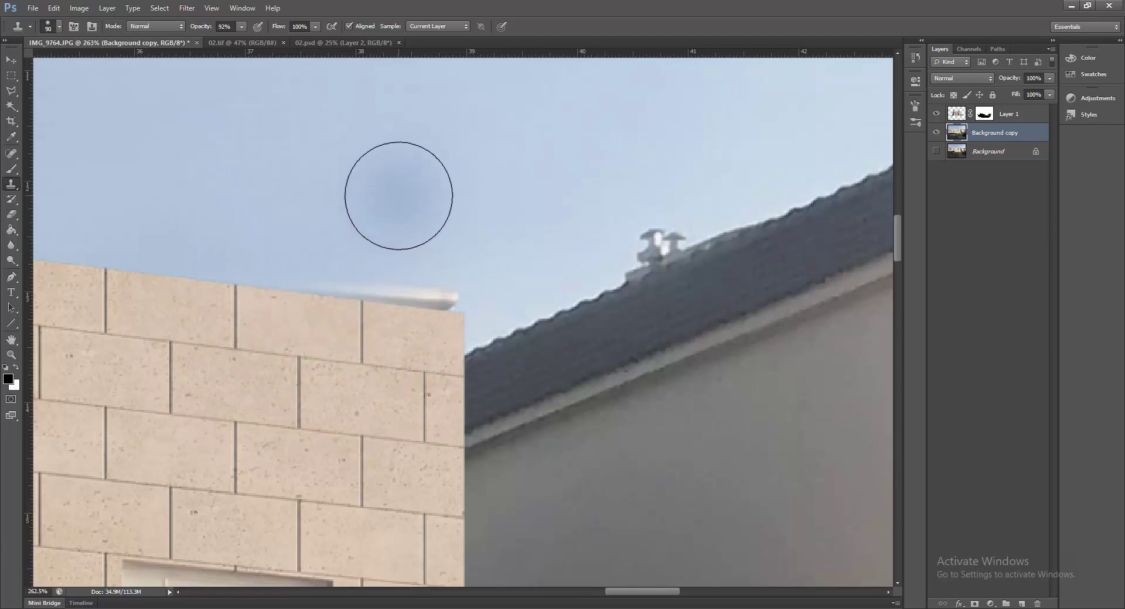
left_click(401, 198, "alt")
left_click_drag(442, 304, 312, 273)
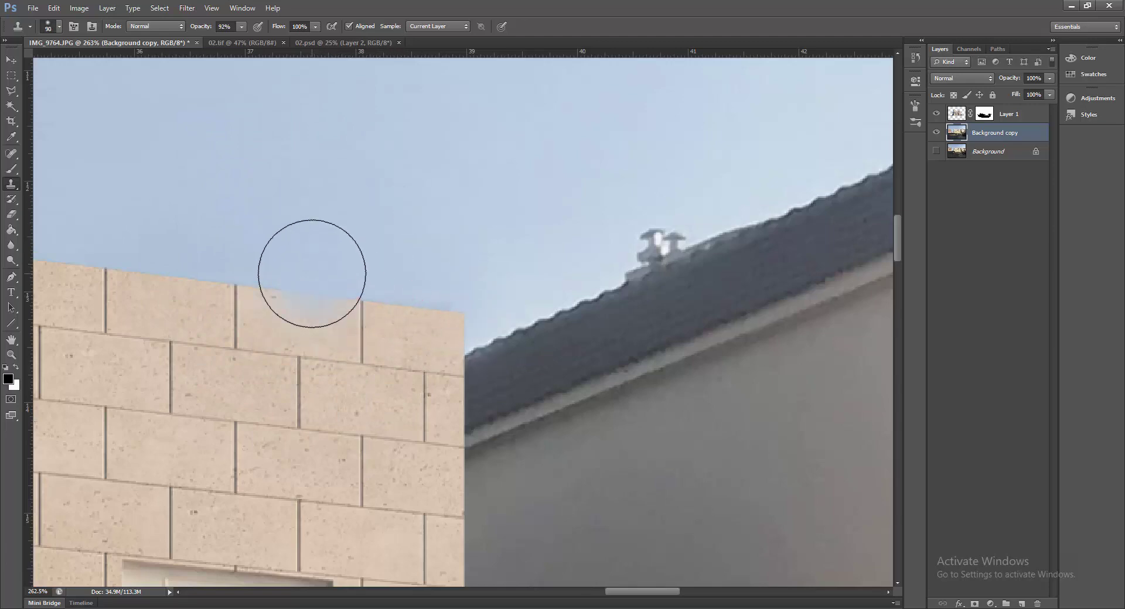
key("ctrl+minus")
key("ctrl+minus")
key("ctrl+minus")
key("ctrl+minus")
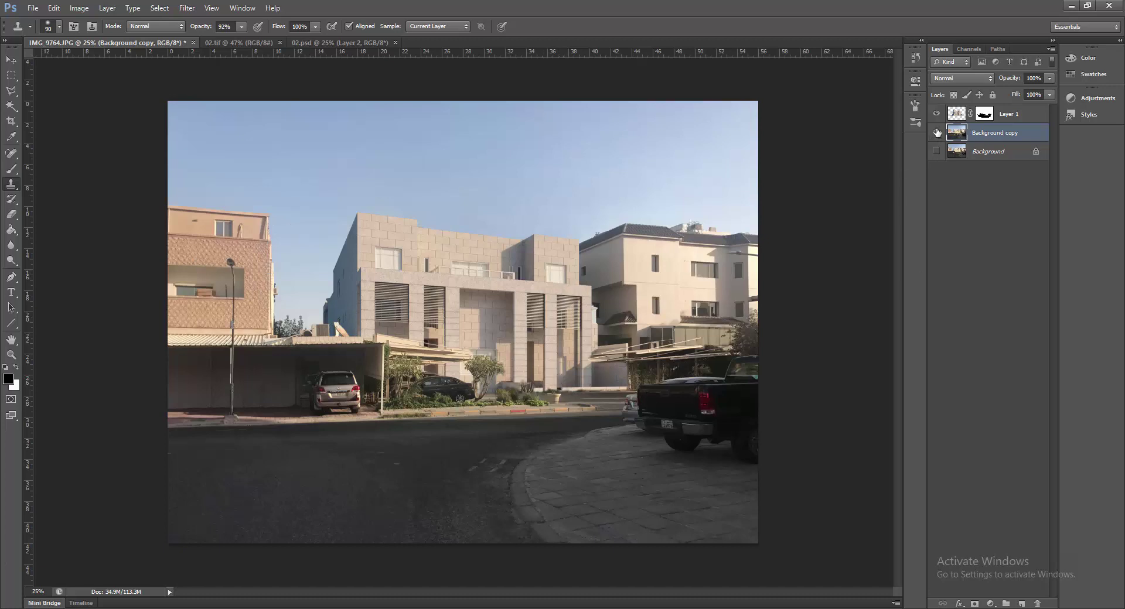
left_click(936, 115)
left_click(936, 115)
left_click(936, 115)
left_click(937, 115)
left_click(936, 115)
left_click(937, 115)
left_click(937, 115)
left_click(11, 59)
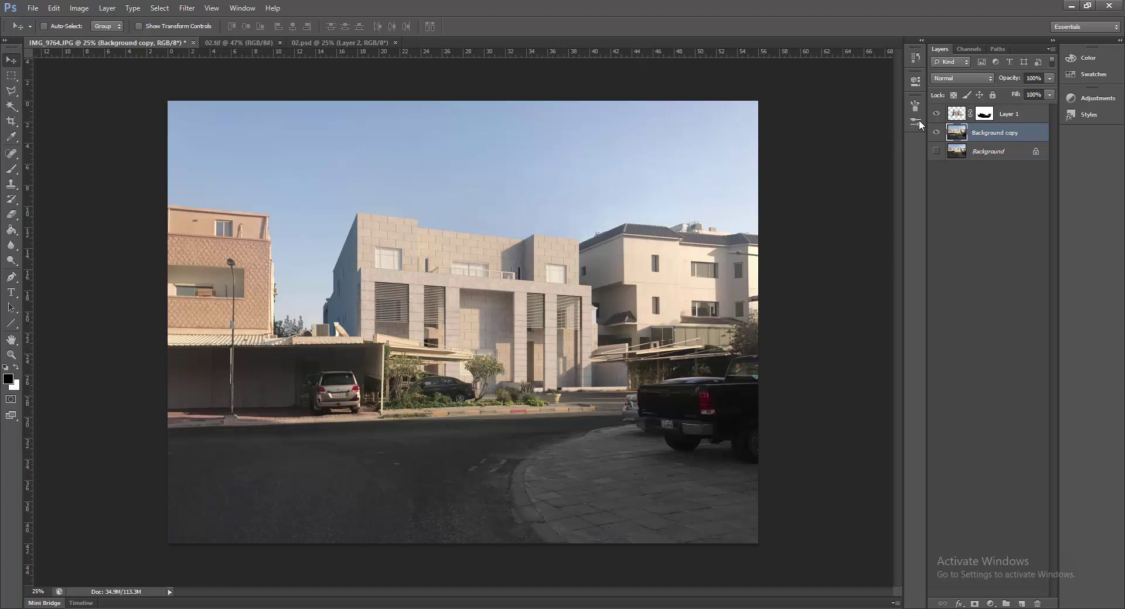
Add a Levels layer clipped to Layer 1 with input levels 37 / 1.46 / 255.
left_click(961, 117)
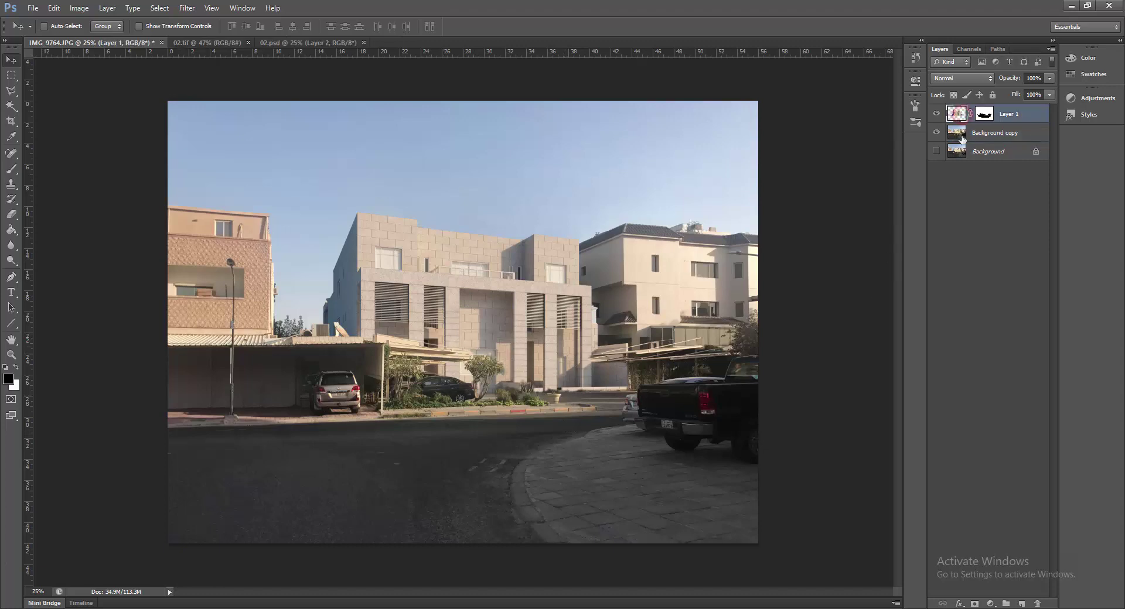
left_click(990, 604)
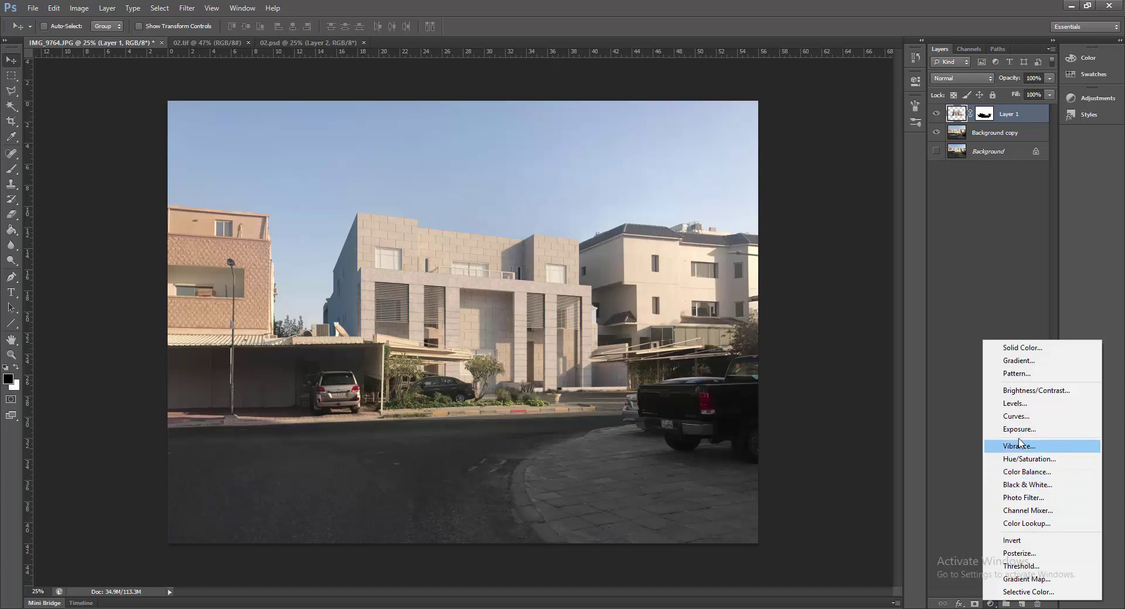
left_click(1025, 404)
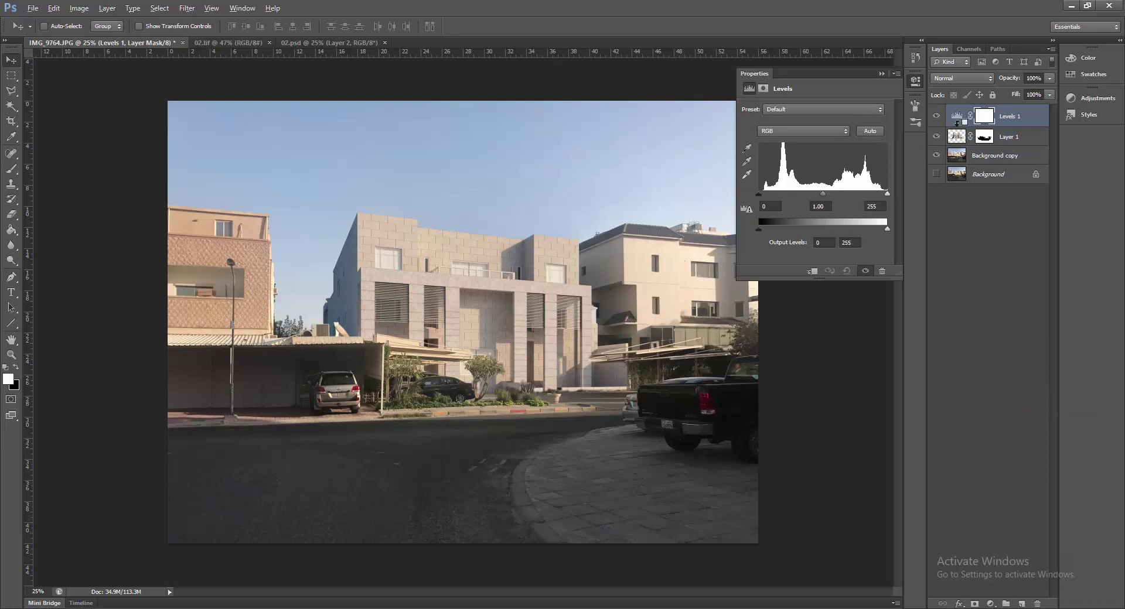
left_click_drag(953, 125, 955, 129)
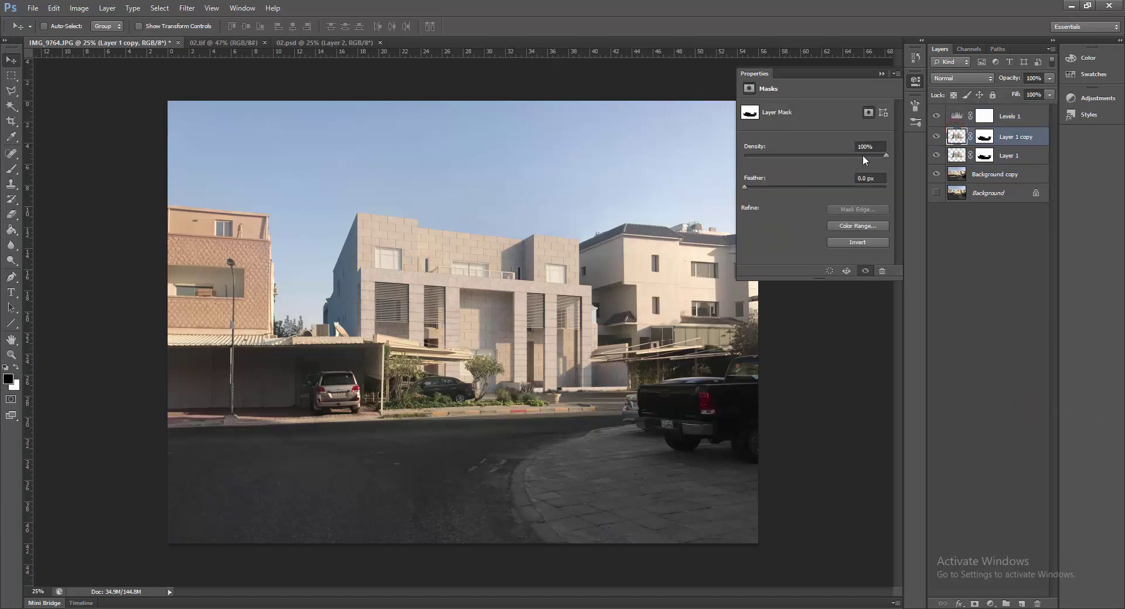
key("ctrl+z")
left_click(958, 125, "alt")
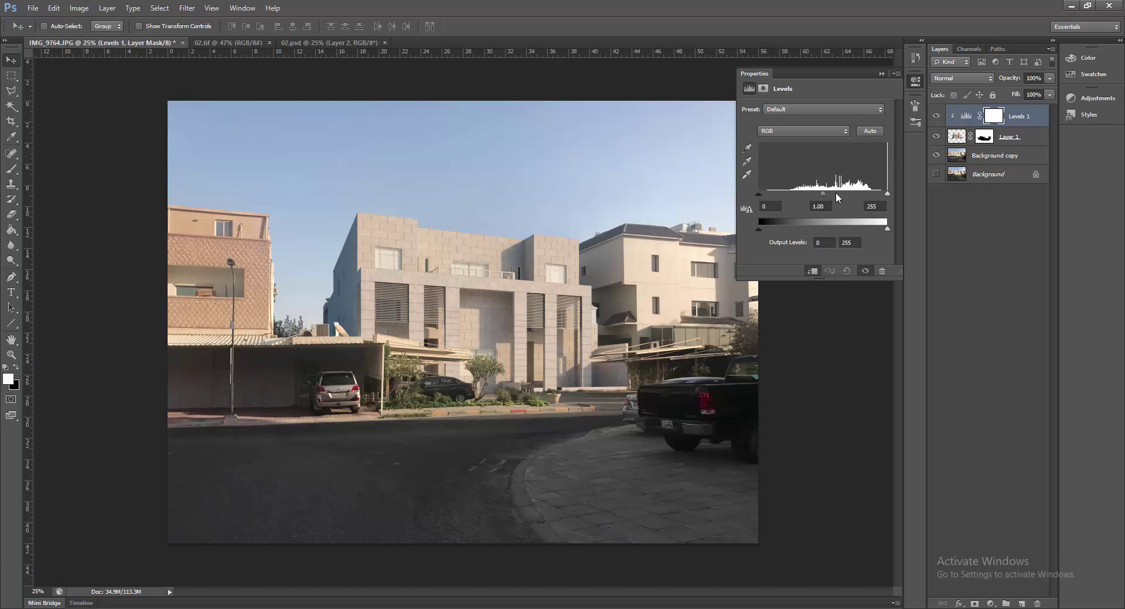
mouse_move(823, 195)
left_mouse_down()
mouse_move(778, 197)
mouse_move(819, 199)
left_mouse_up()
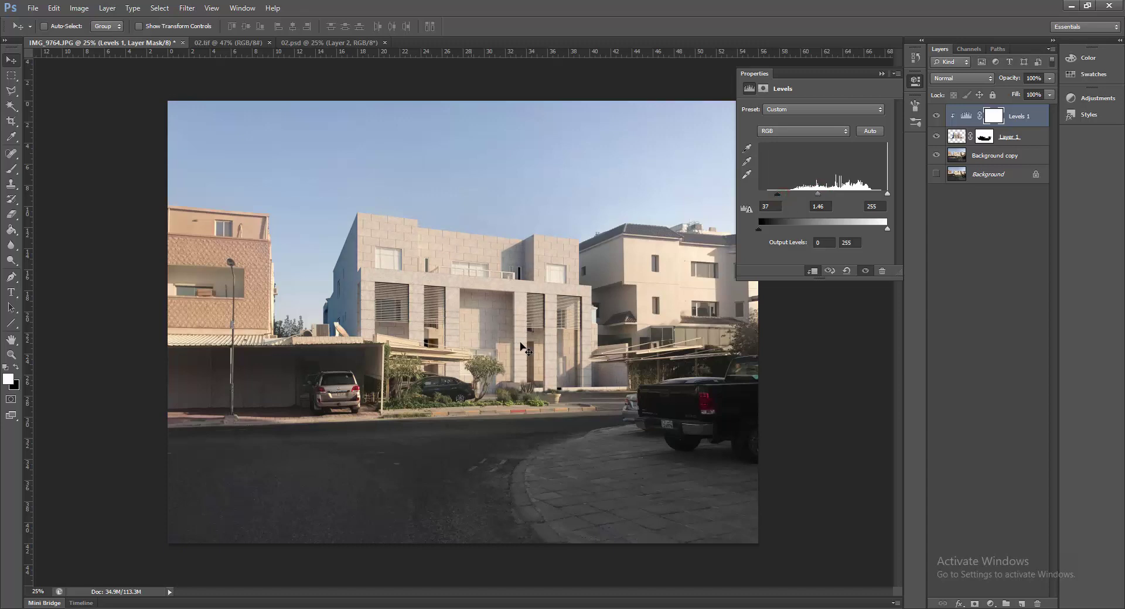
left_click(880, 74)
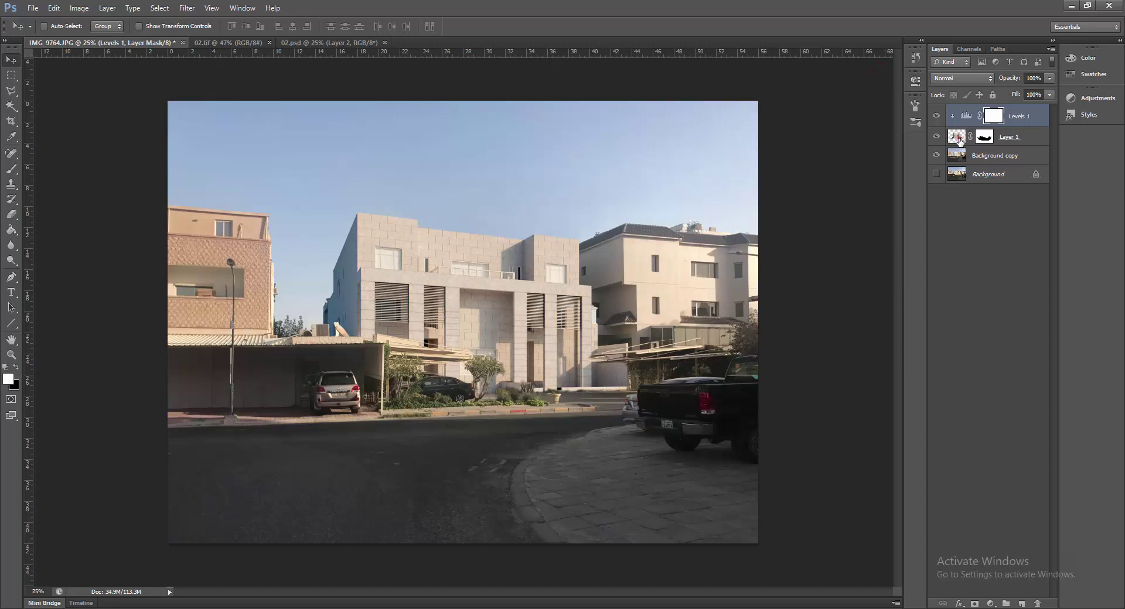
left_click(957, 137)
left_click(989, 603)
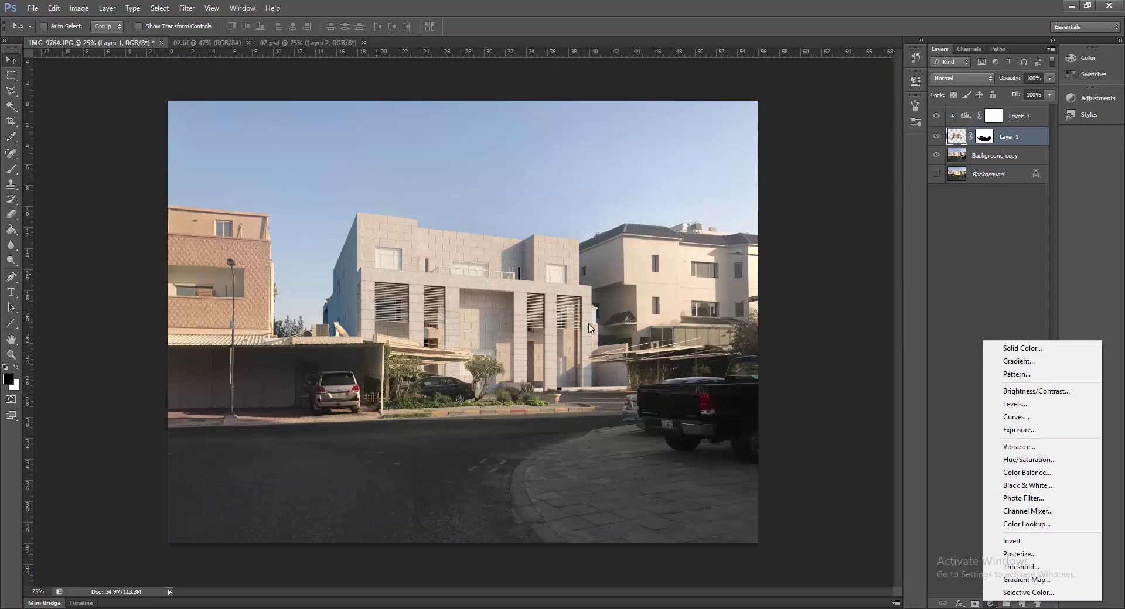
Add a clipped Color Balance with midtones Yellow −20 and Red +6, toggling it to compare.
left_click(1019, 472)
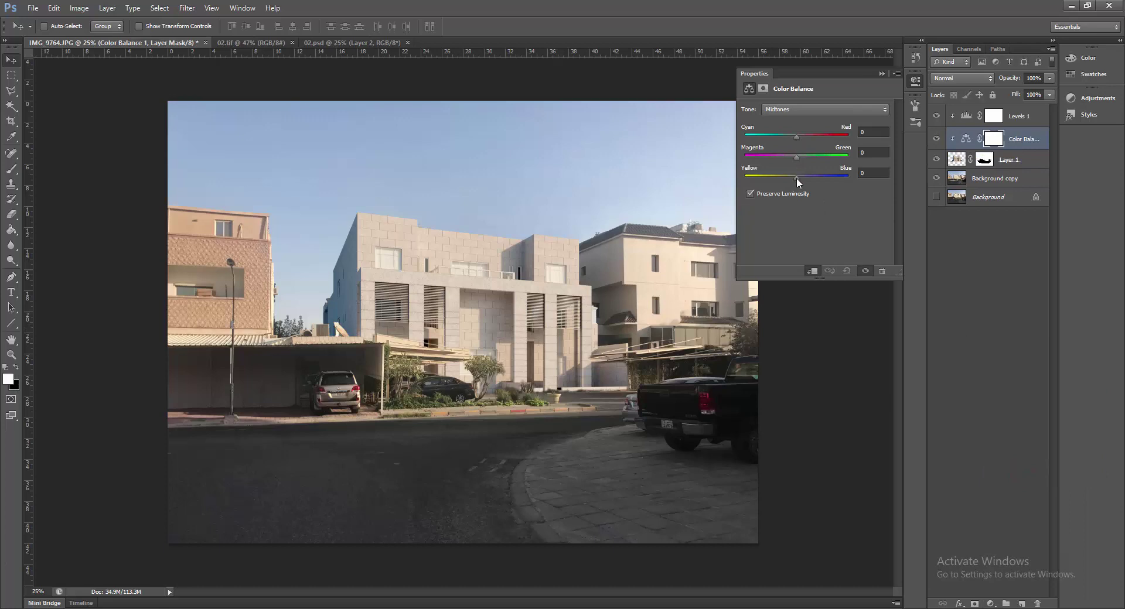
left_click_drag(796, 178, 786, 177)
left_click_drag(796, 138, 801, 142)
left_click(881, 74)
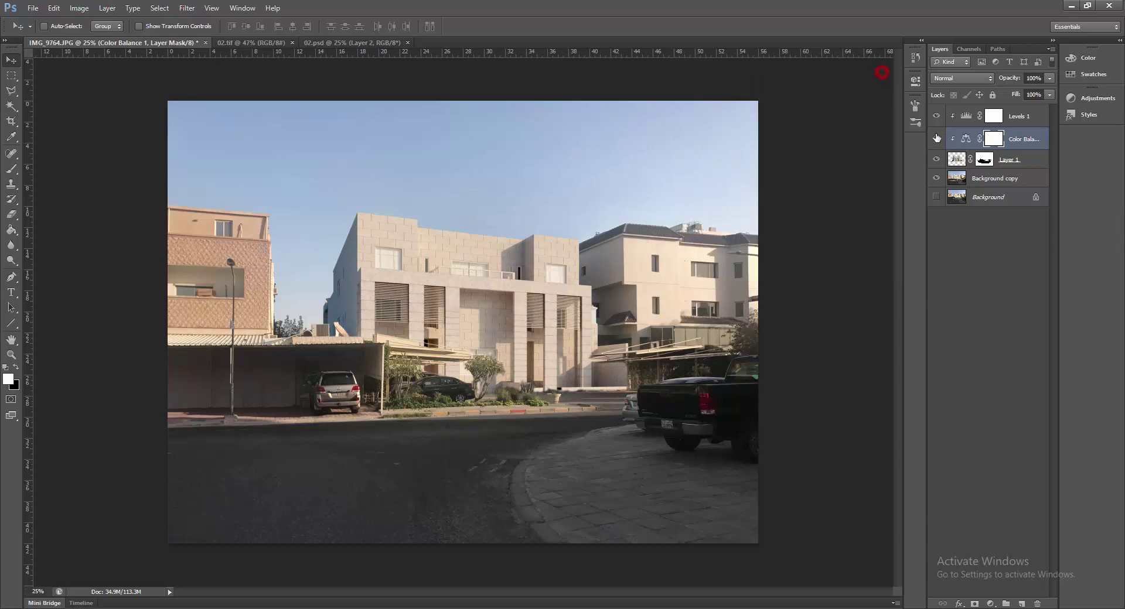
left_click(936, 139)
left_click(936, 139)
left_click(963, 157)
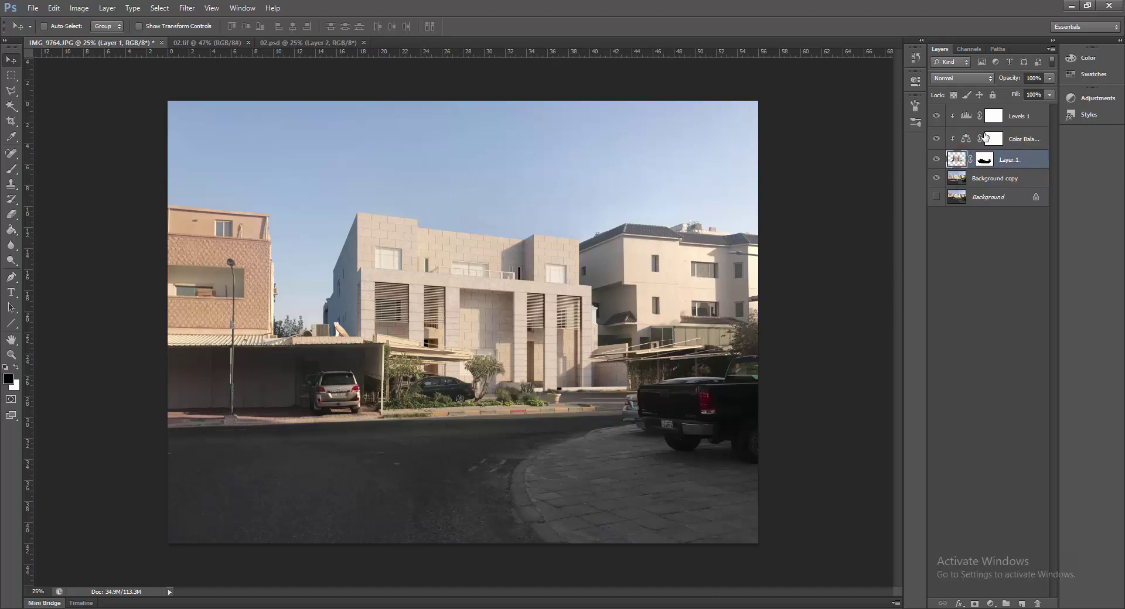
Create Layer 2 on top and sample the neighbouring building's beige wall as the brush colour.
left_click(1018, 116)
left_click(1022, 603)
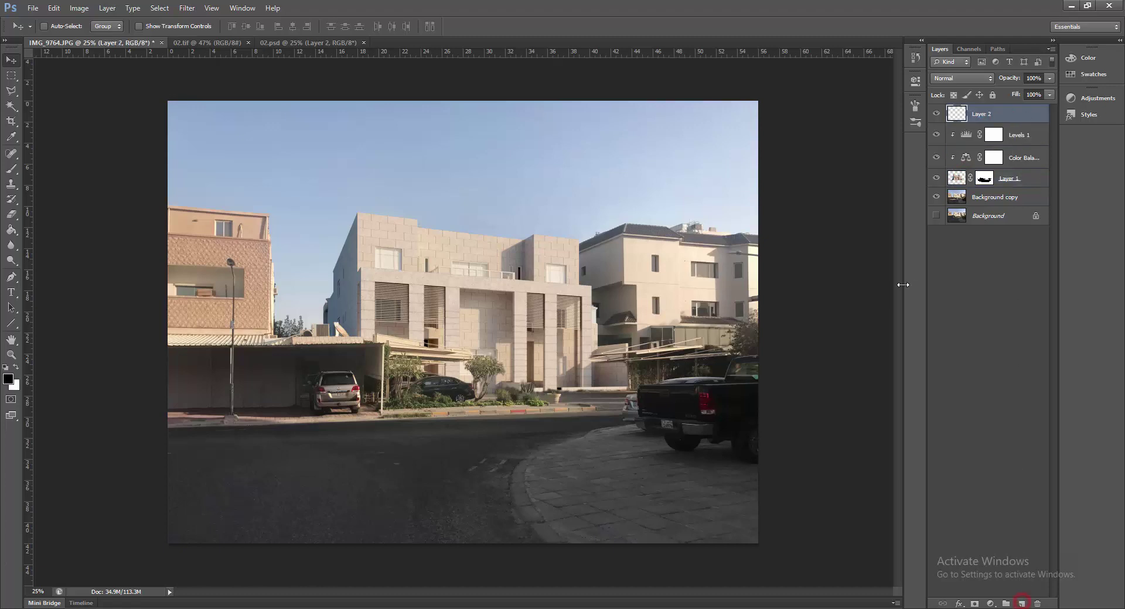
key("b")
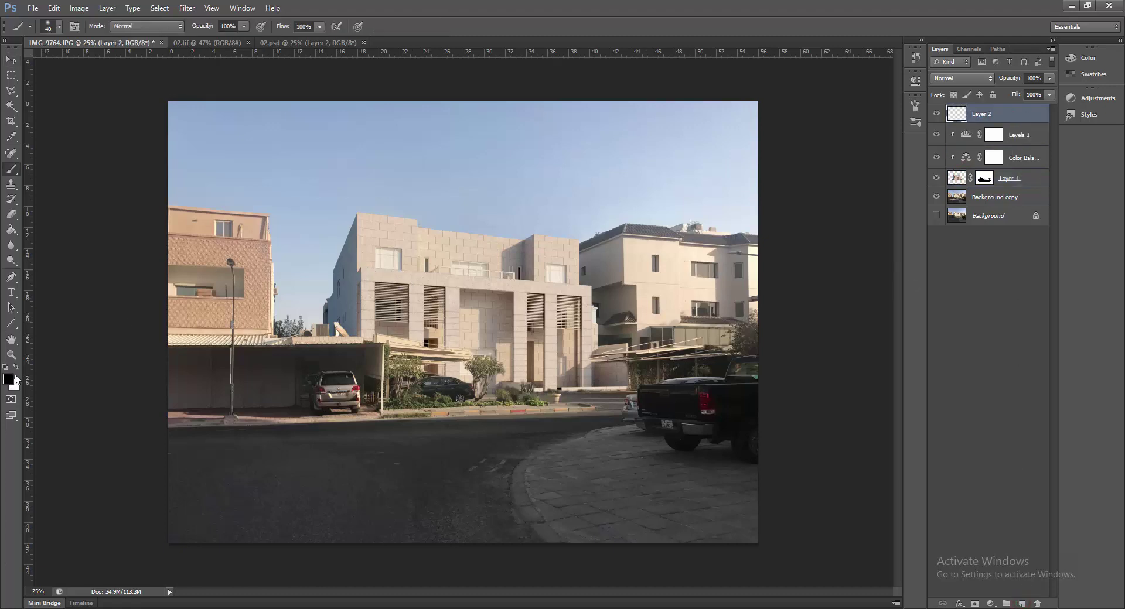
left_click(16, 366)
left_click(9, 381)
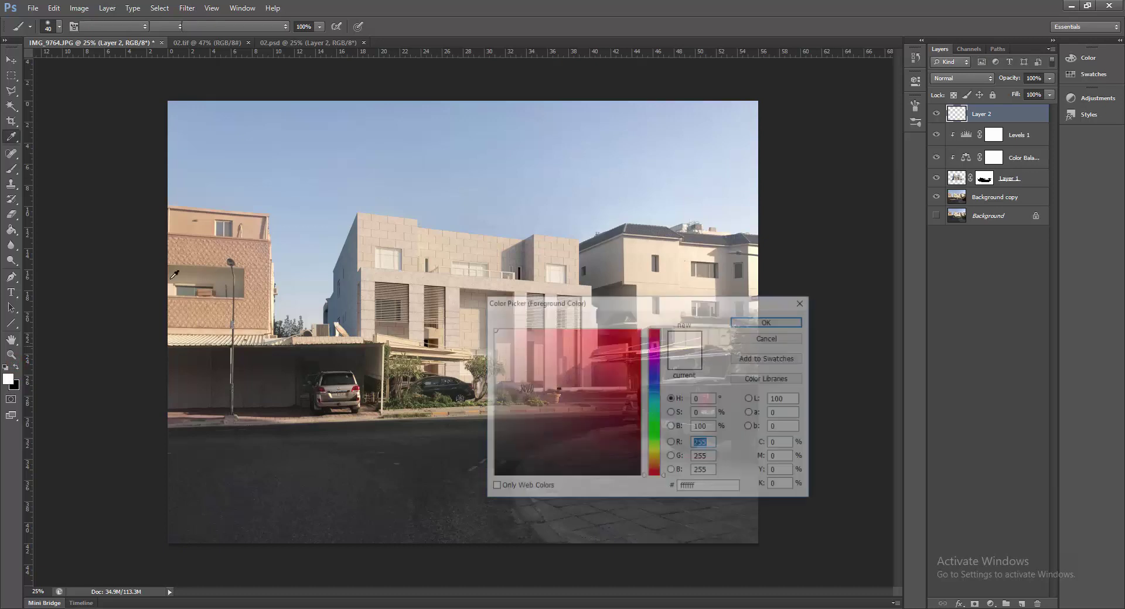
left_click_drag(518, 305, 556, 389)
left_click(628, 268)
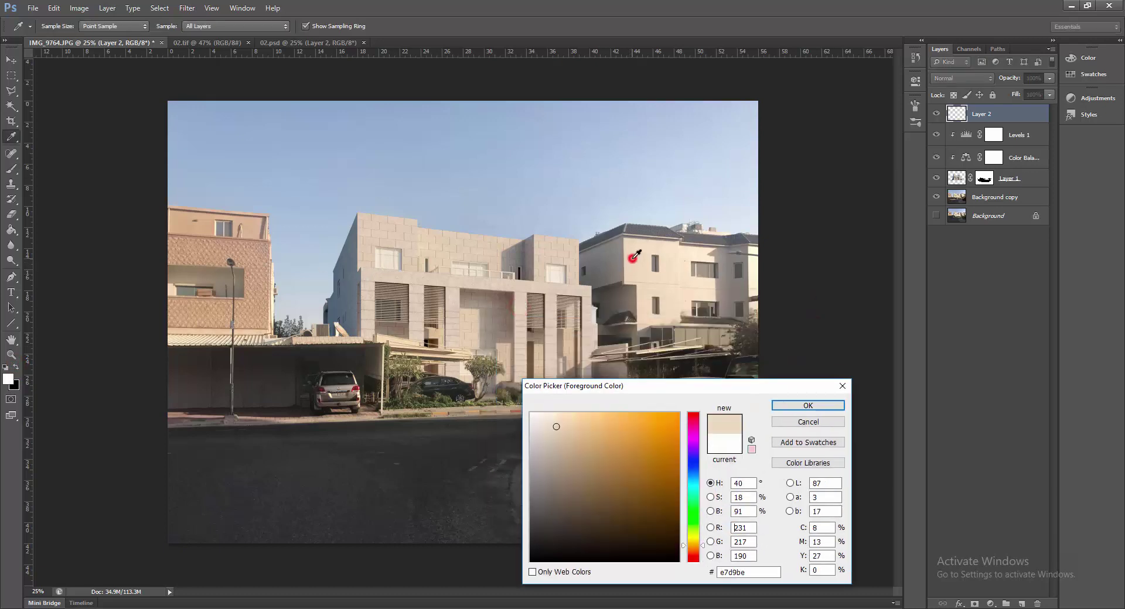
left_click(784, 405)
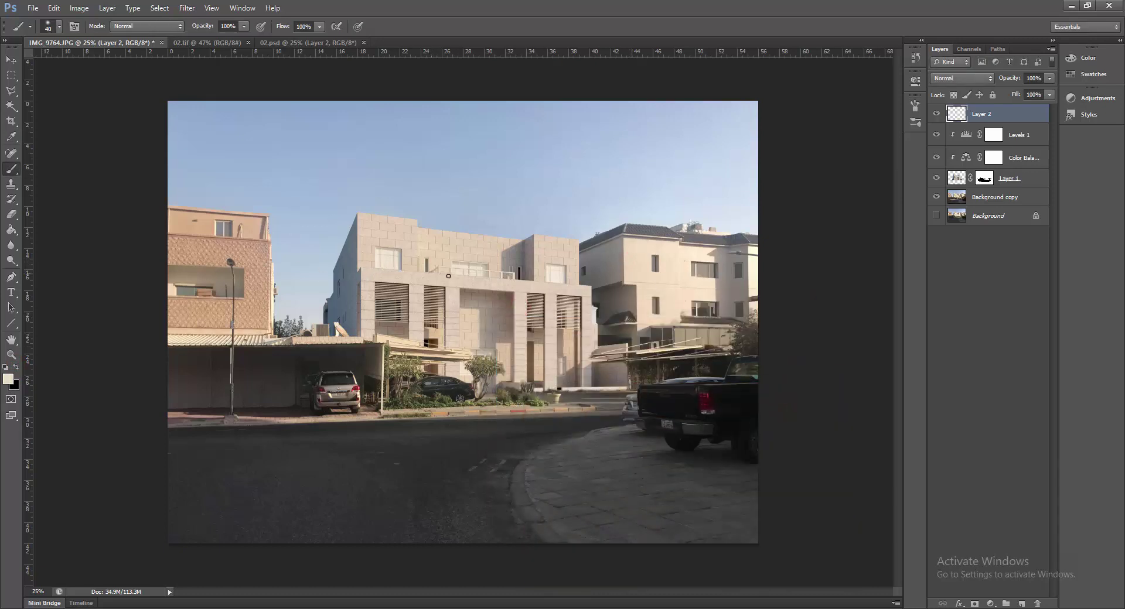
Paint faint beige haze over the facade with an 800 px brush and set Layer 2 to 77% opacity.
key("bracketright")
key("bracketright")
key("bracketright")
left_click_drag(208, 26, 157, 31)
mouse_move(533, 256)
left_mouse_down()
mouse_move(569, 245)
mouse_move(371, 237)
mouse_move(472, 356)
left_mouse_up()
left_click_drag(577, 370, 408, 356)
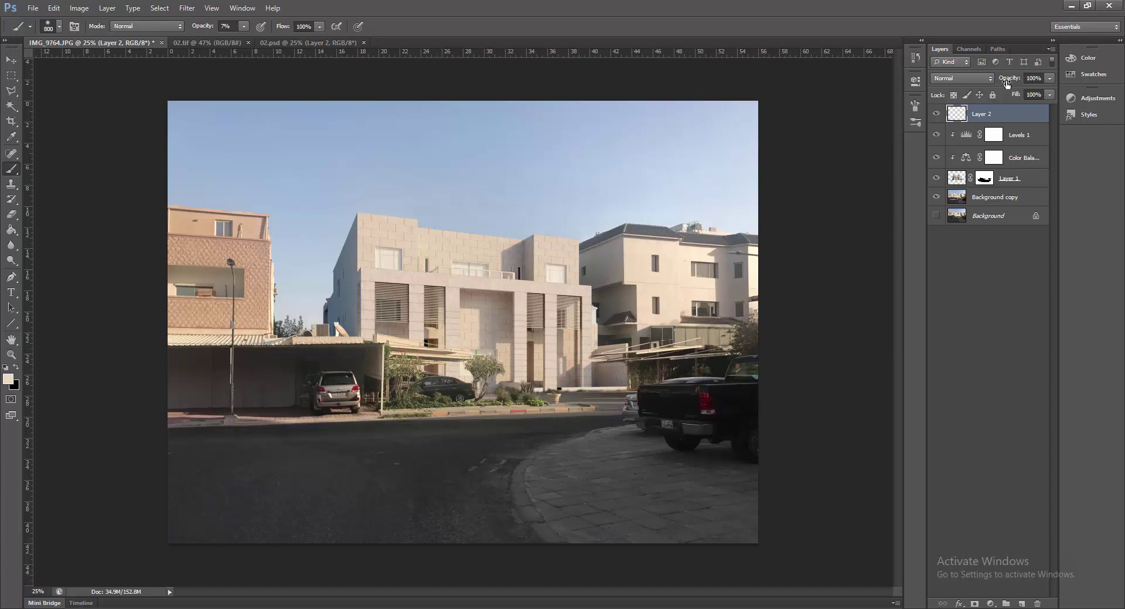
left_click_drag(1006, 83, 1007, 81)
left_click(936, 114)
left_click(936, 114)
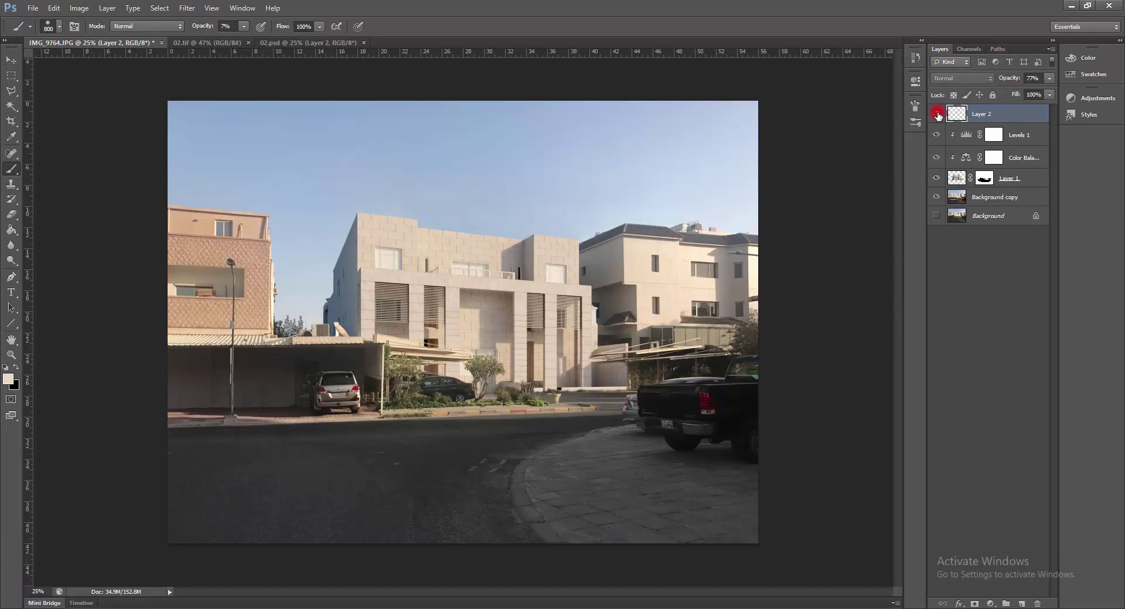
left_click(935, 217, "alt")
left_click(935, 217, "alt")
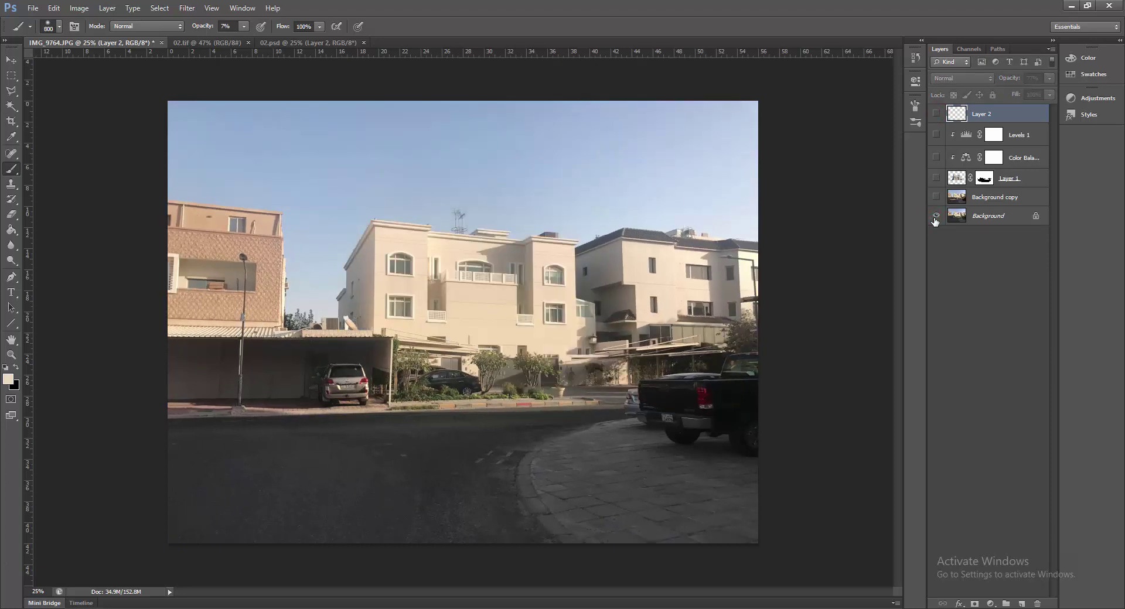
left_click(936, 216, "alt")
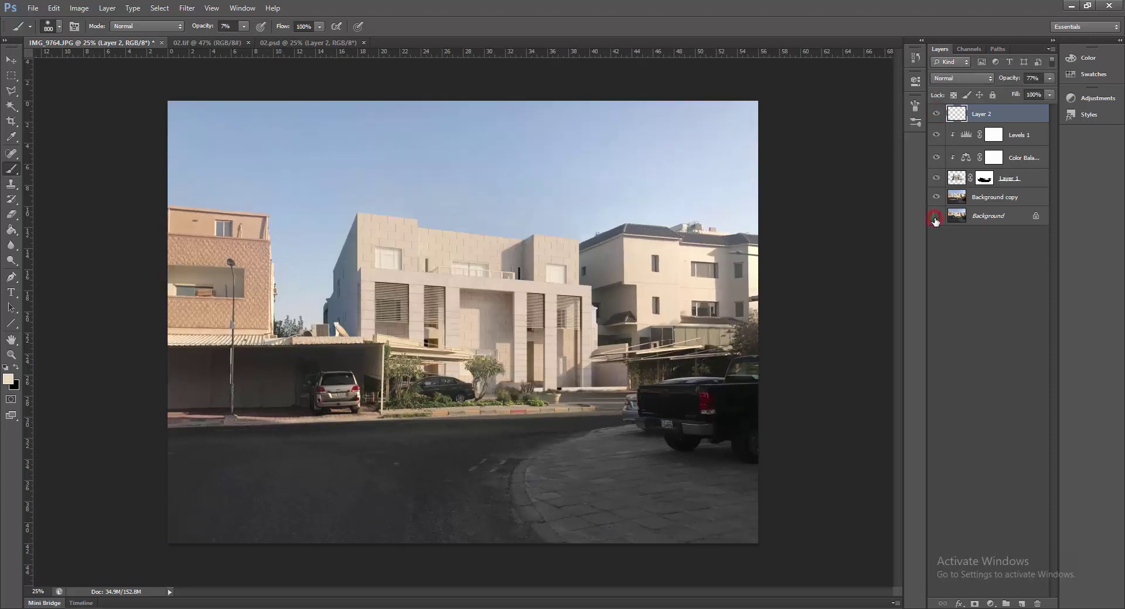
left_click(11, 60)
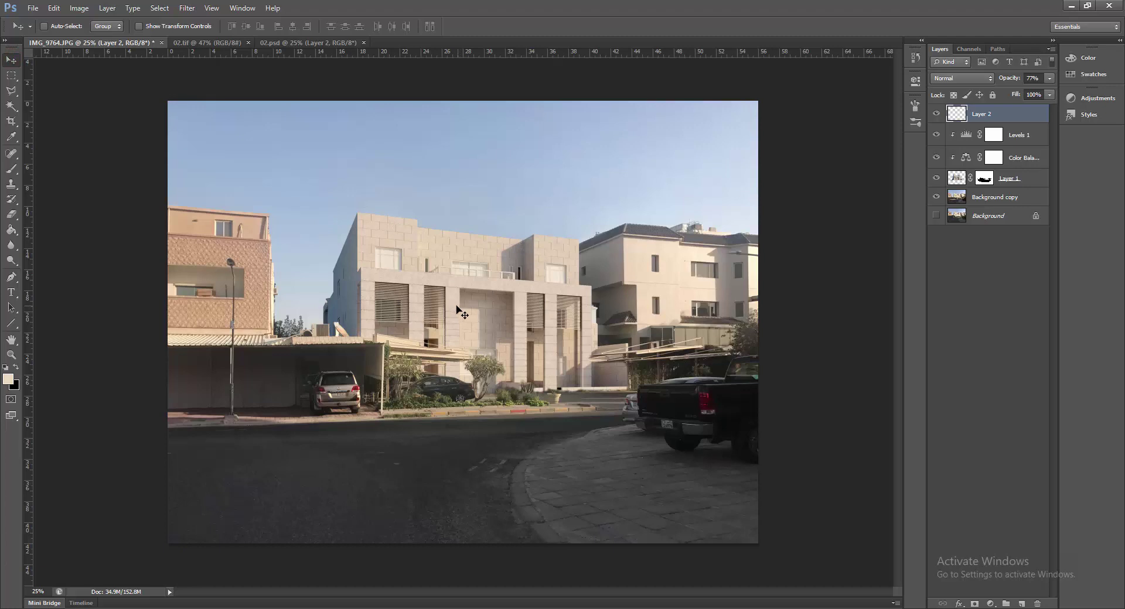
Add a Curves adjustment above Layer 1 with a gentle S-curve, brighter midtones and darker shadows.
left_click(954, 175)
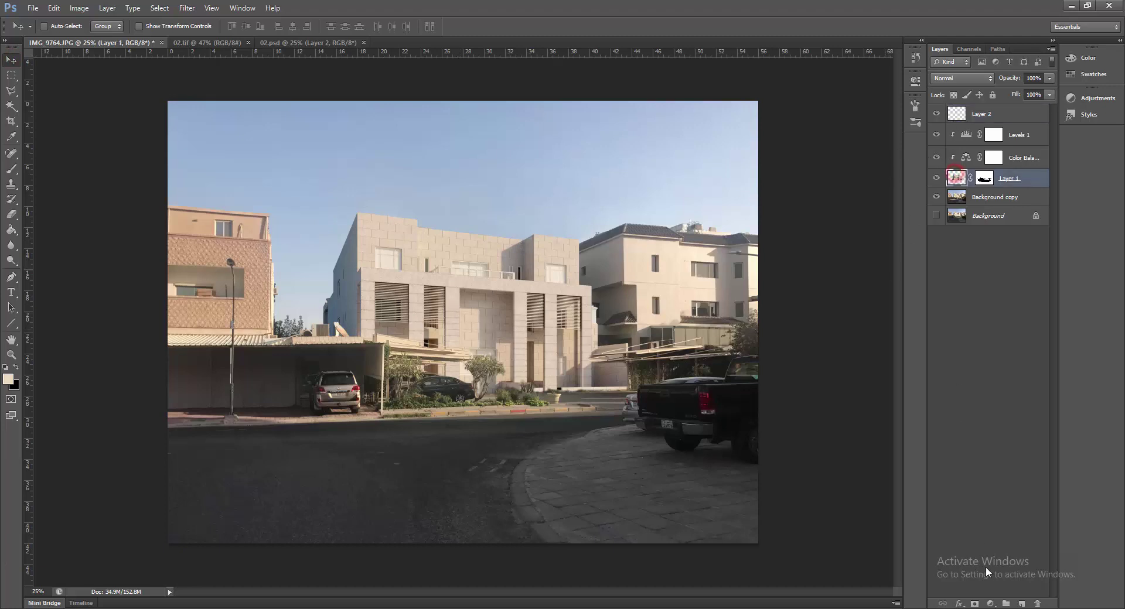
left_click(990, 603)
left_click(1016, 414)
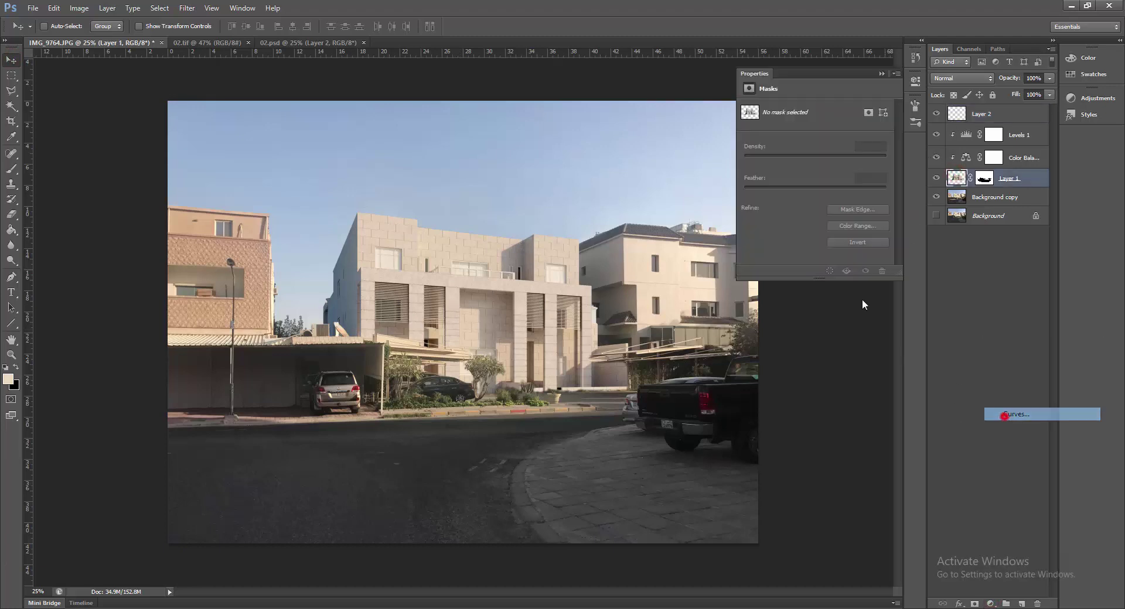
left_click_drag(844, 176, 839, 172)
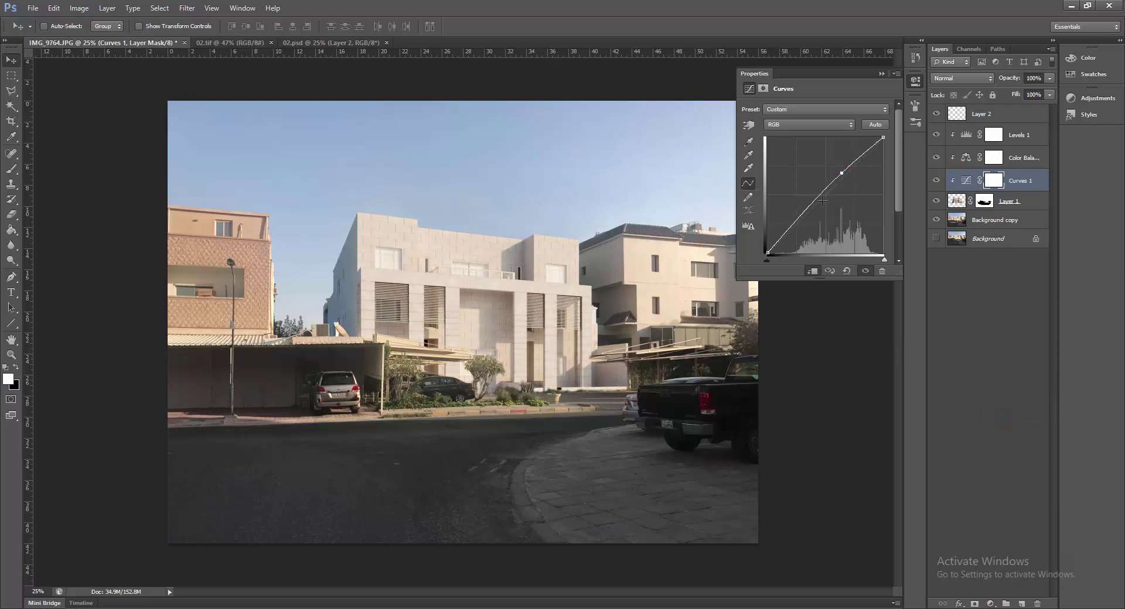
left_click_drag(803, 214, 804, 220)
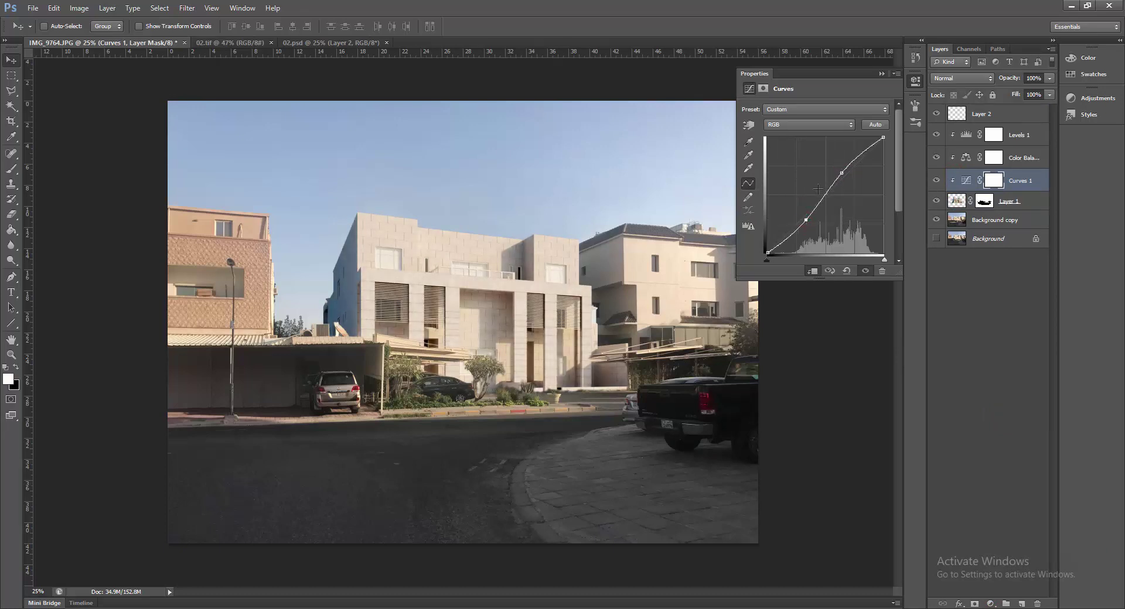
left_click_drag(842, 173, 844, 173)
left_click_drag(806, 220, 802, 222)
left_click(880, 75)
left_click(935, 180)
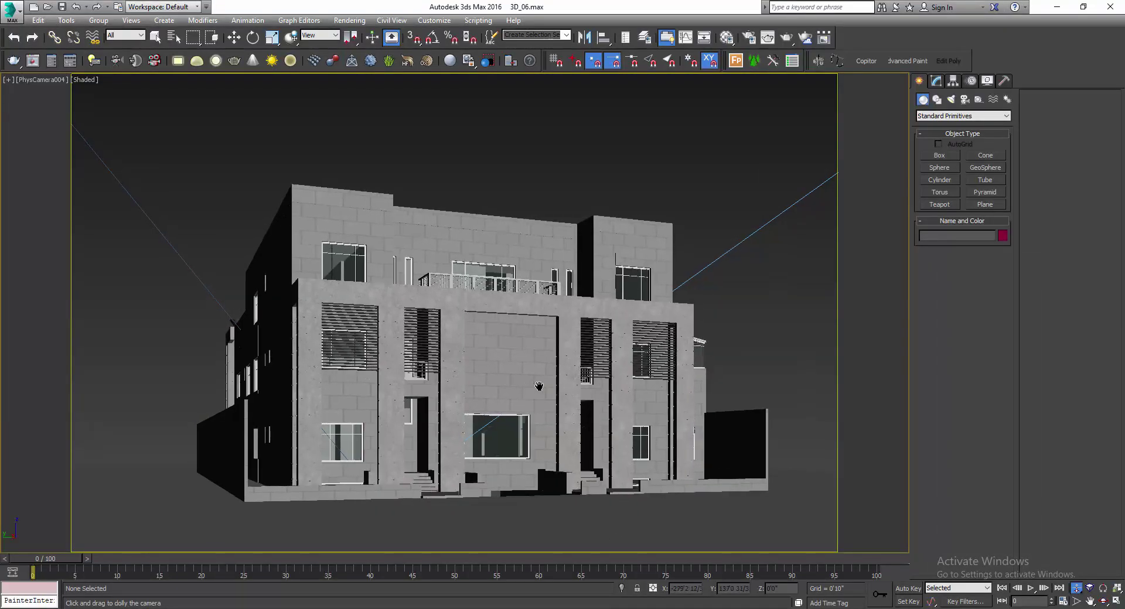
Switch the 3D_06.max viewport to Perspective and orbit out to view the whole building model.
scroll(527, 380, "up", 3)
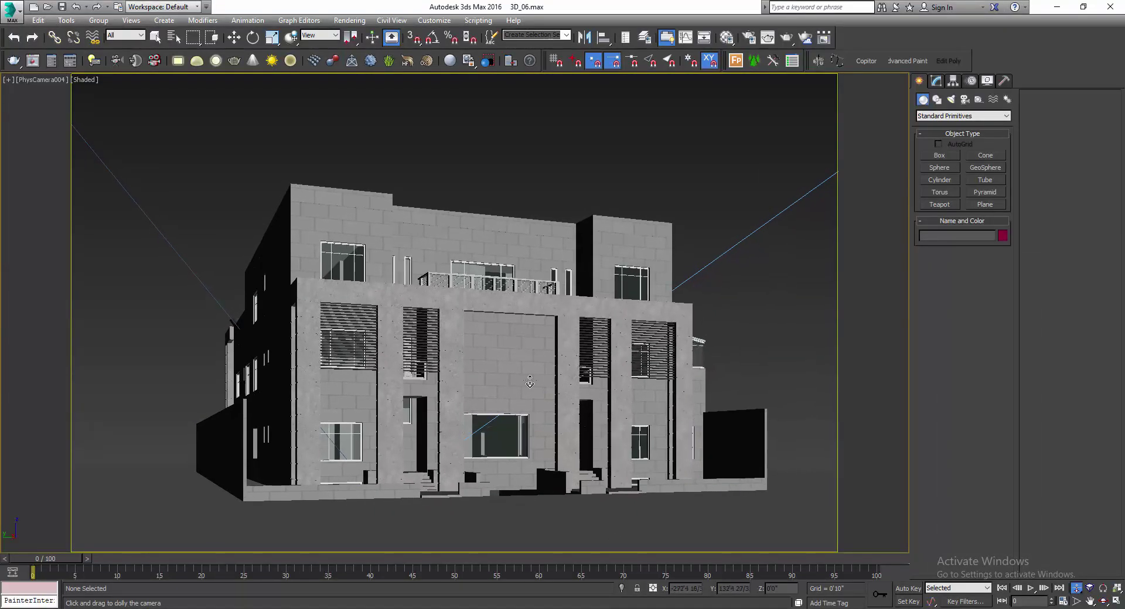
key("p")
left_click_drag(516, 371, 497, 439)
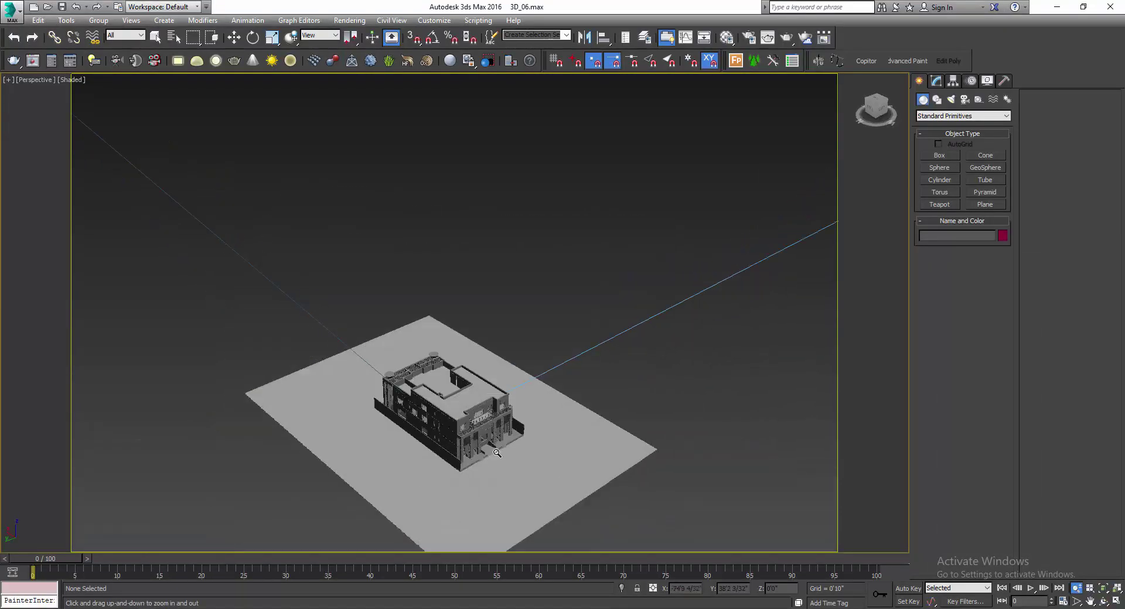
right_click(498, 438)
scroll(527, 410, "down", 5)
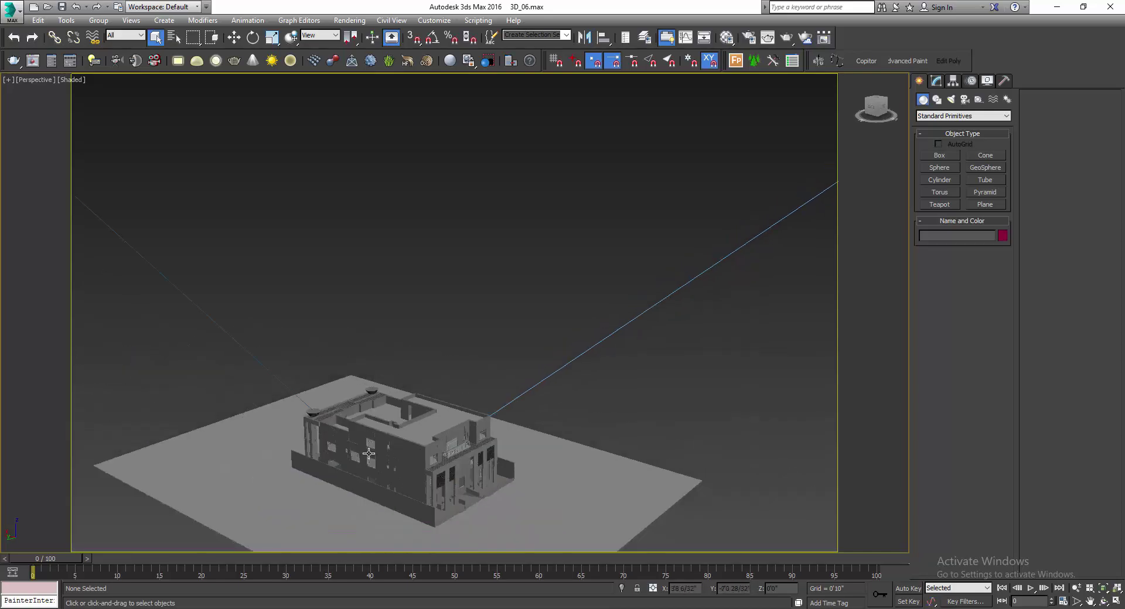
scroll(563, 387, "up", 3)
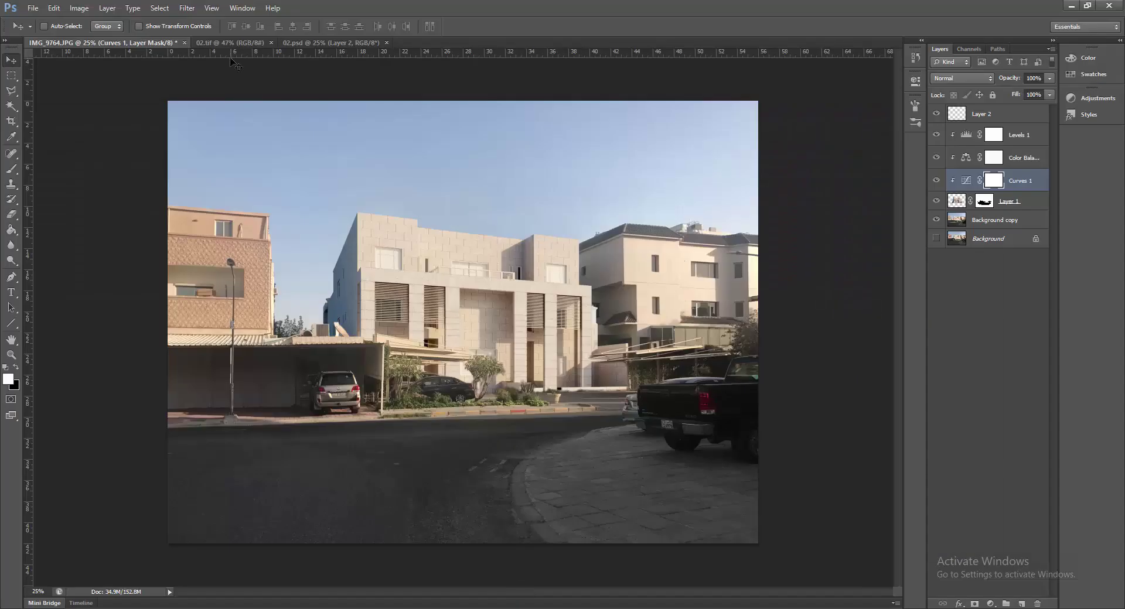
left_click(223, 42)
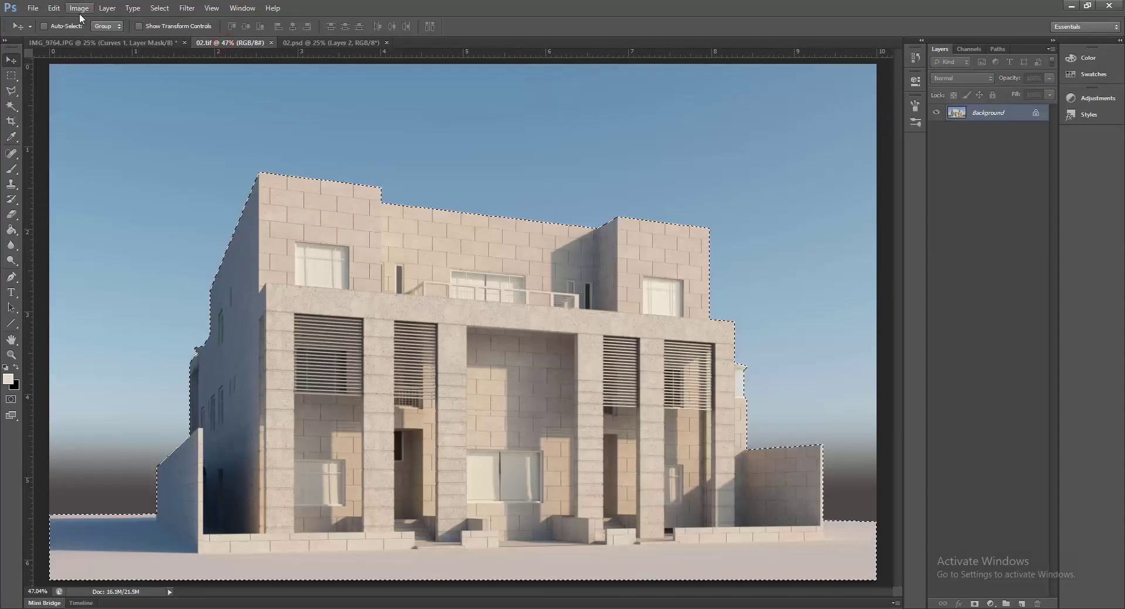
Return to the IMG_9764.JPG street-photo composite document.
left_click(81, 40)
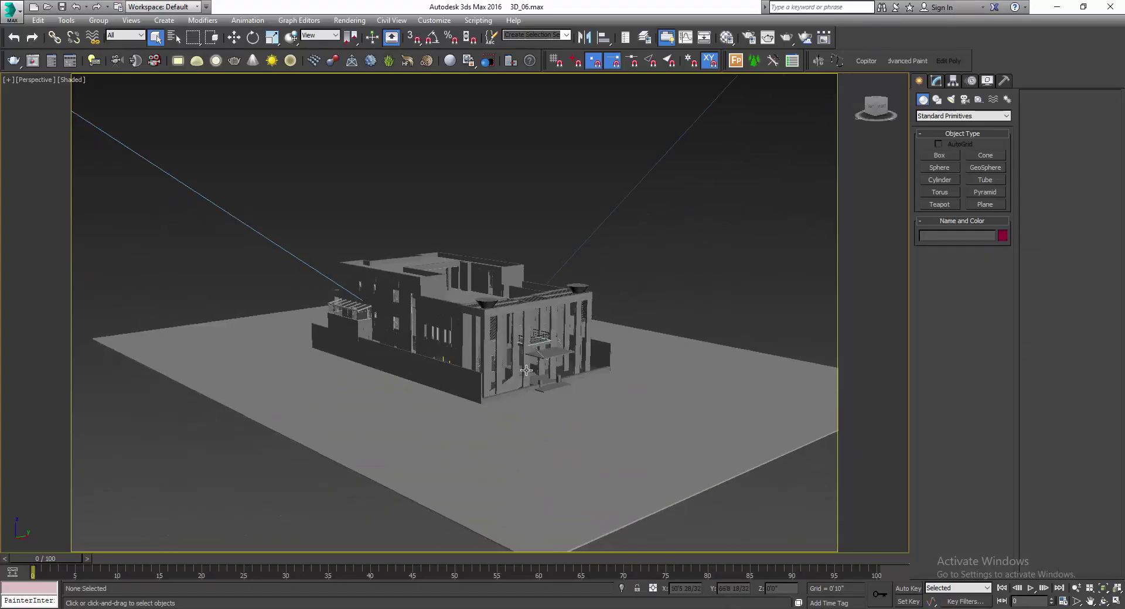
Crop the composite by raising the bottom edge to trim the street foreground.
scroll(501, 352, "up", 5)
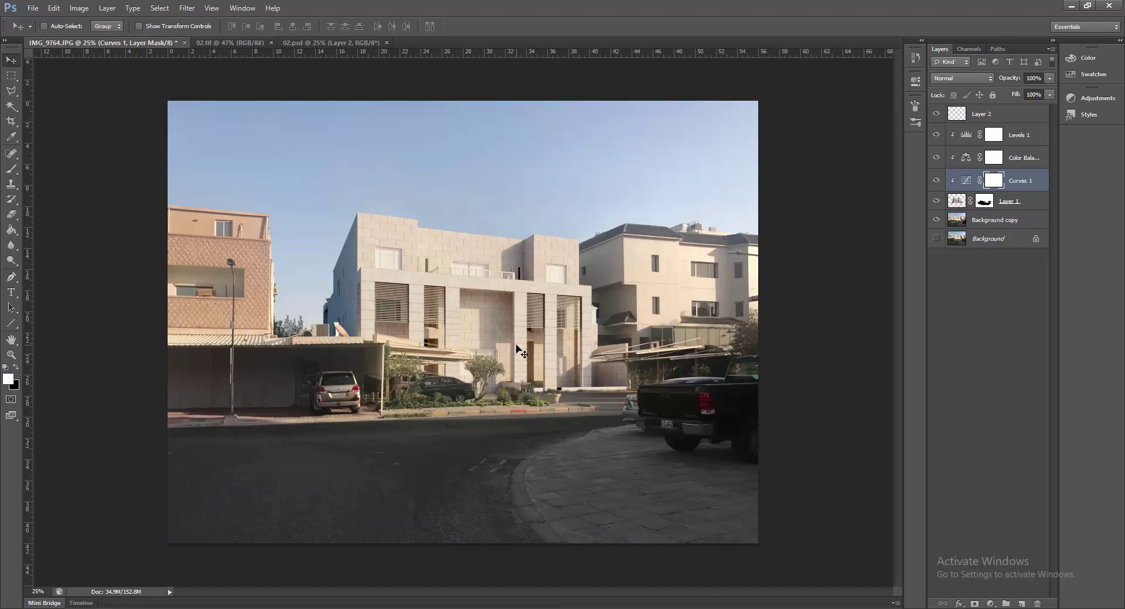
key("c")
left_click_drag(461, 546, 464, 518)
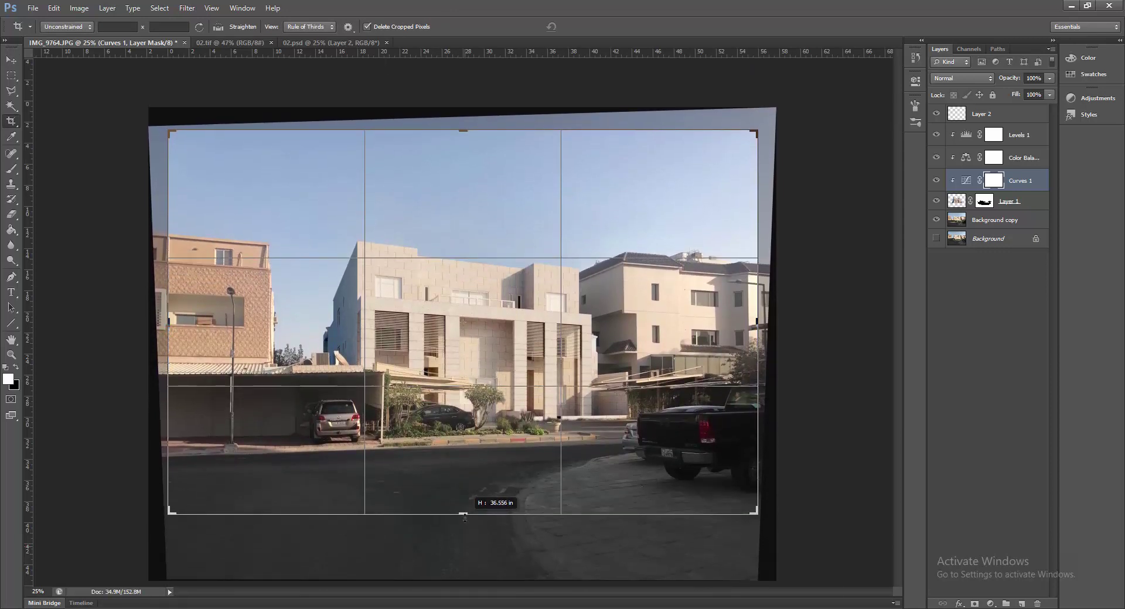
key("Return")
key("v")
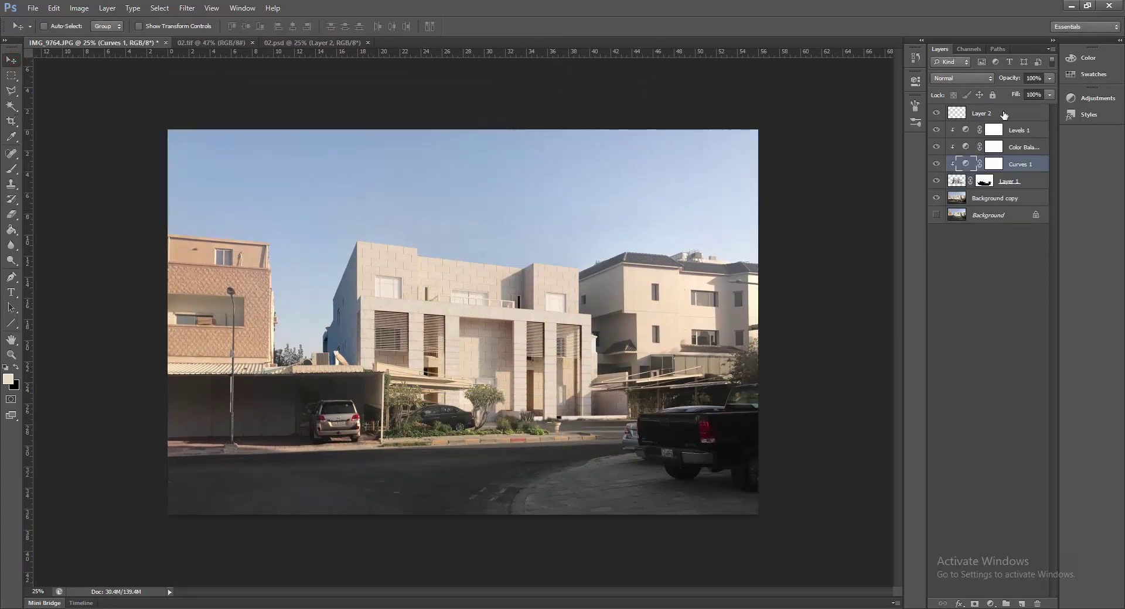
Lower the Curves 1 adjustment layer's opacity to 65% and zoom in on the composite.
mouse_move(1010, 77)
left_mouse_down()
mouse_move(977, 78)
mouse_move(1031, 79)
left_mouse_up()
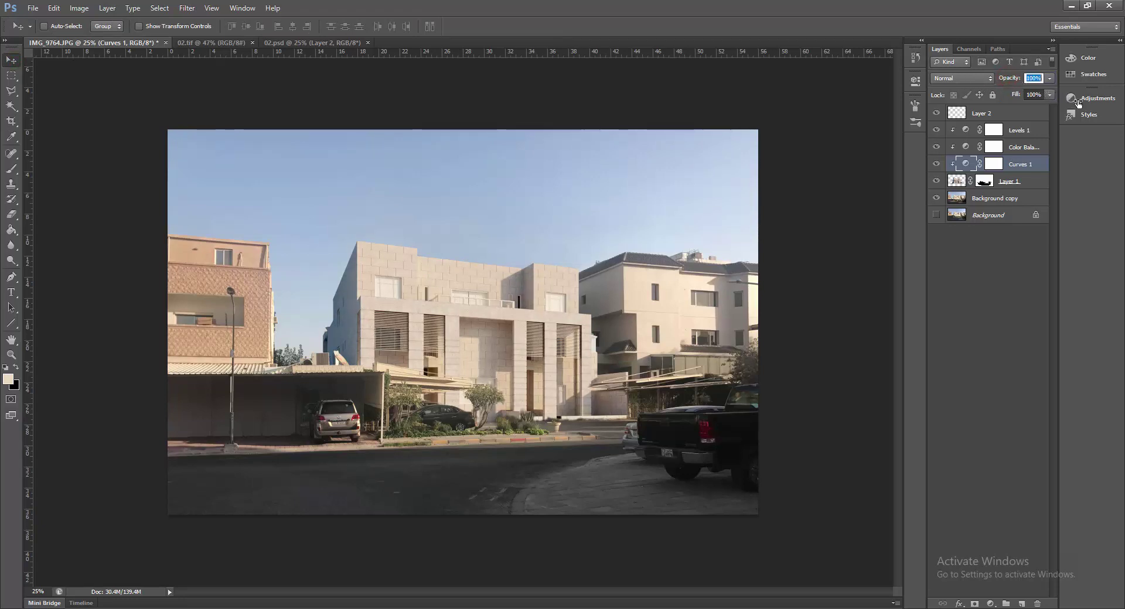
type("65")
key("Return")
key("ctrl+plus")
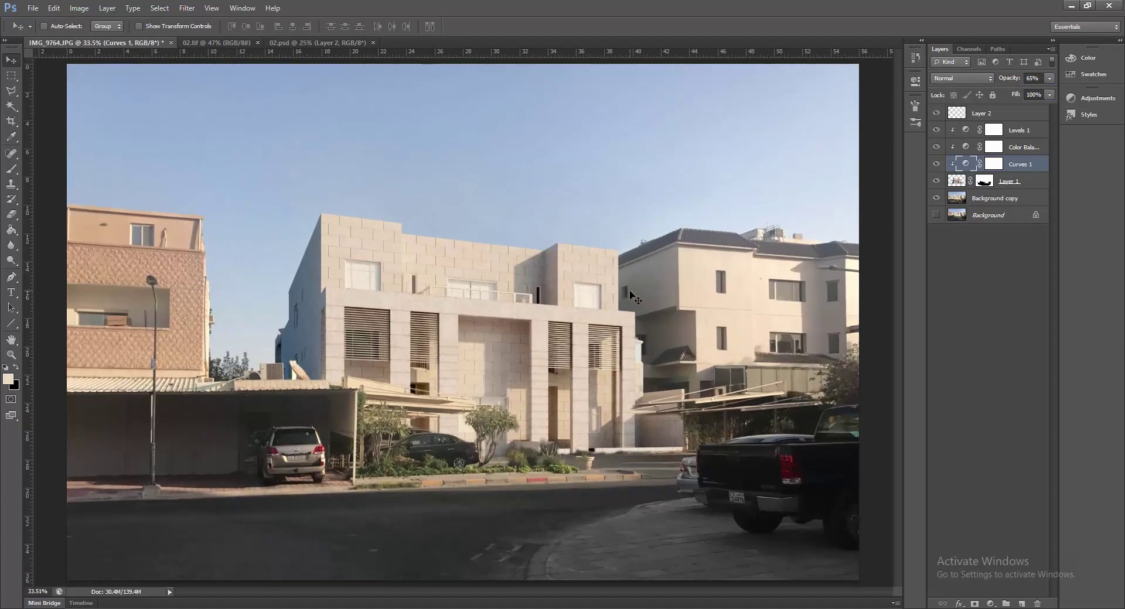